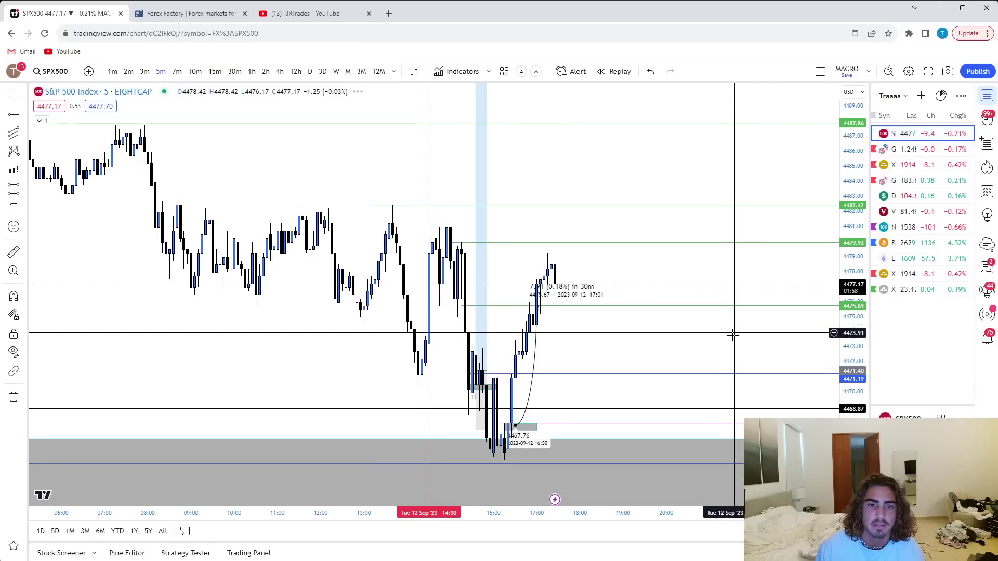
# Move the end point of the forecast arrow to about 4475.71 at 18:25 on 12 September
pyautogui.scroll(2, 709, 324)
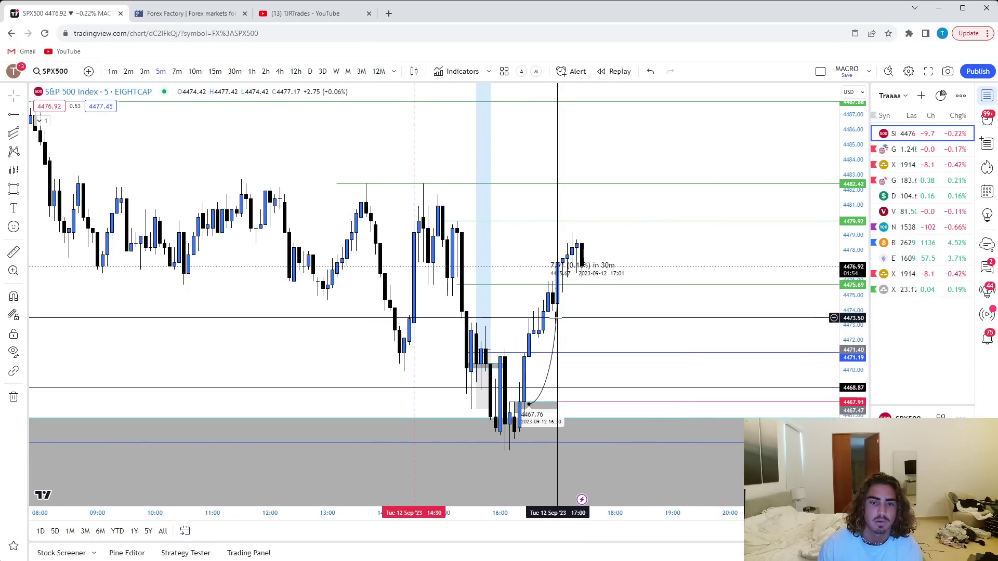
pyautogui.click(531, 404)
pyautogui.moveTo(563, 291); pyautogui.dragTo(639, 285)
pyautogui.moveTo(701, 303); pyautogui.dragTo(756, 295)
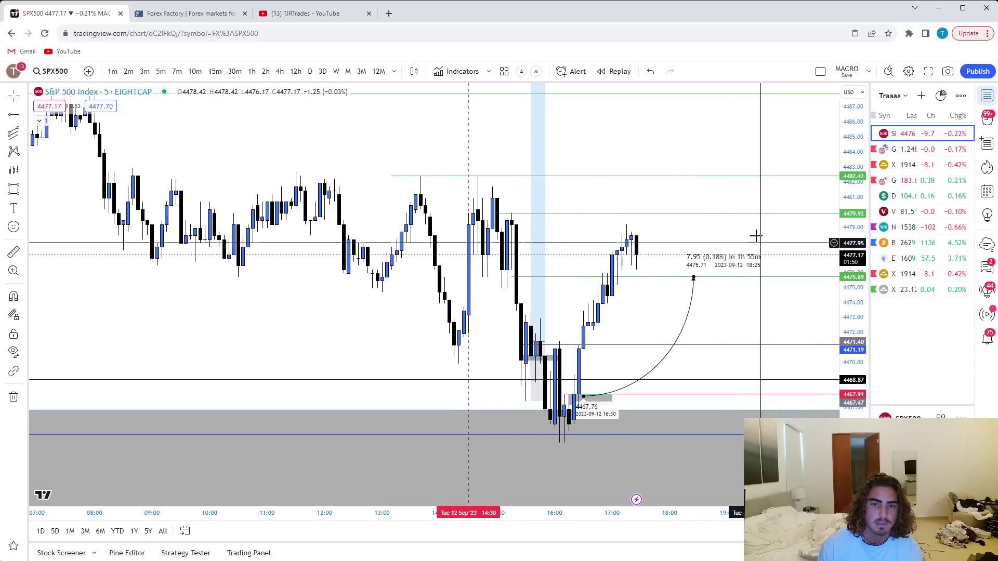
# Compare the SPX500 session on the 15-minute and 1-minute charts, examining the drop and recovery around the long position
pyautogui.click(215, 71)
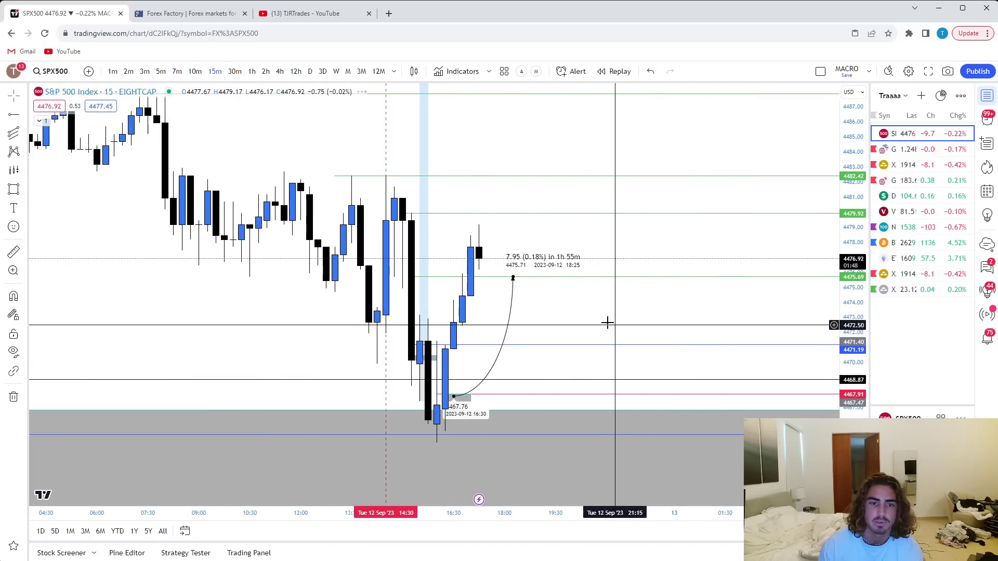
pyautogui.click(113, 71)
pyautogui.scroll(5, 597, 312)
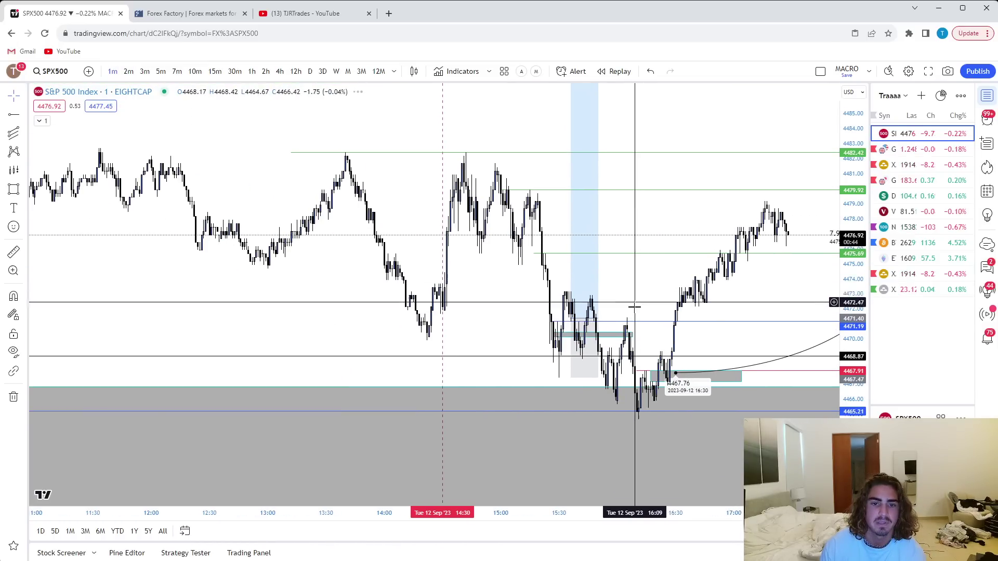
pyautogui.moveTo(634, 307); pyautogui.dragTo(281, 235)
pyautogui.scroll(-3, 575, 359)
pyautogui.moveTo(515, 230); pyautogui.dragTo(604, 221)
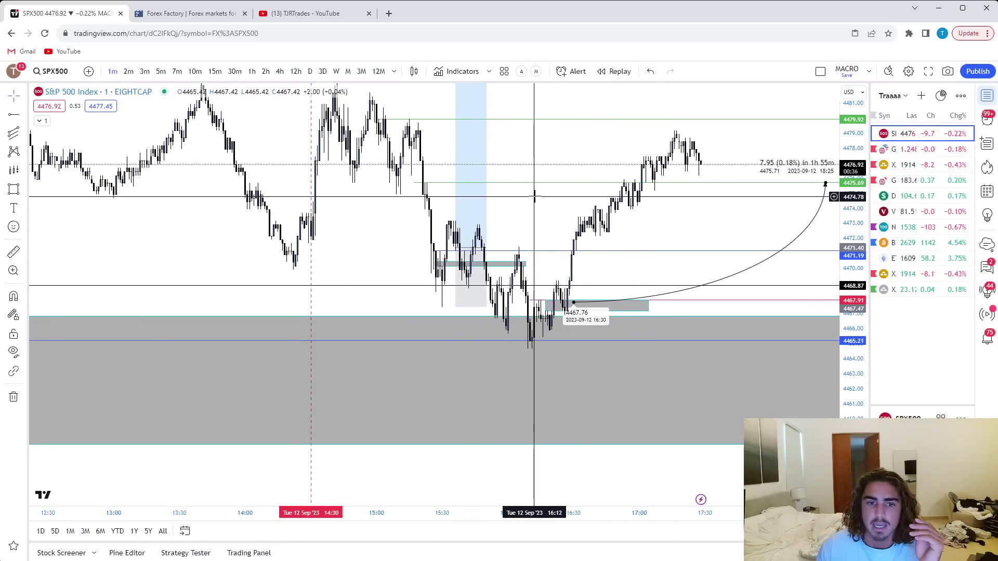
pyautogui.hscroll(-3, 521, 228)
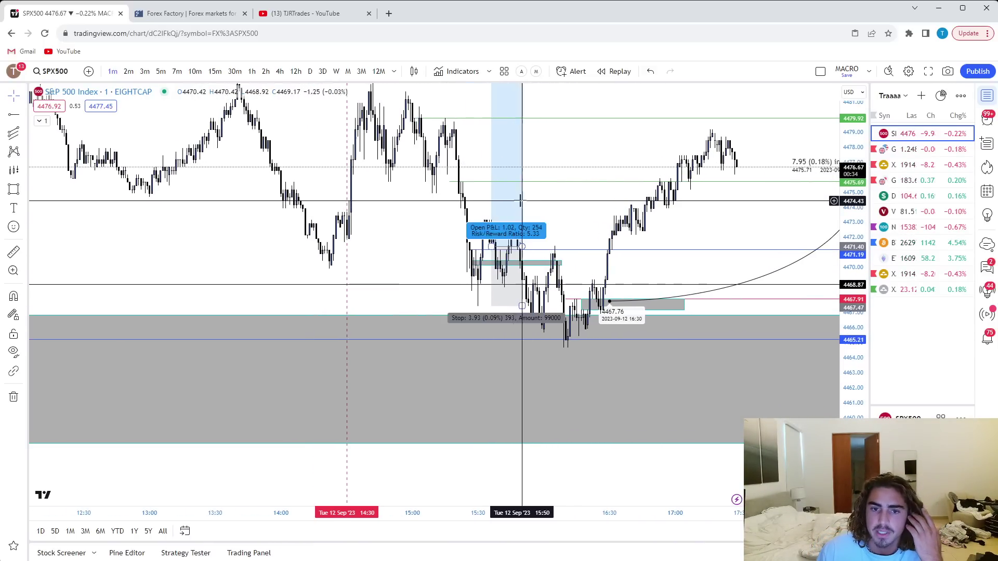
pyautogui.moveTo(637, 233); pyautogui.dragTo(566, 239)
pyautogui.scroll(-5, 565, 240)
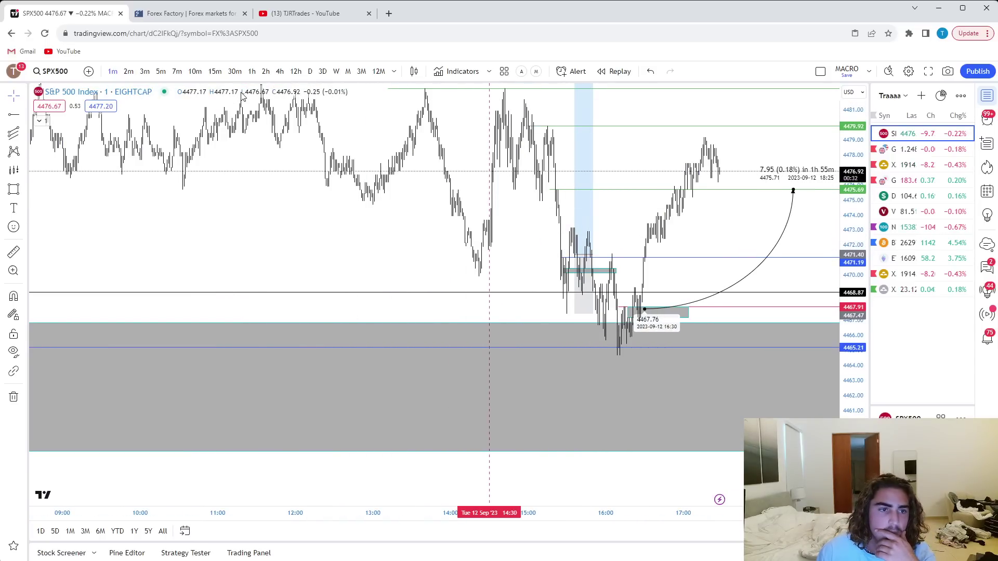
# Examine the broader SPX500 trend on the 1-hour chart and then on the daily chart
pyautogui.click(253, 72)
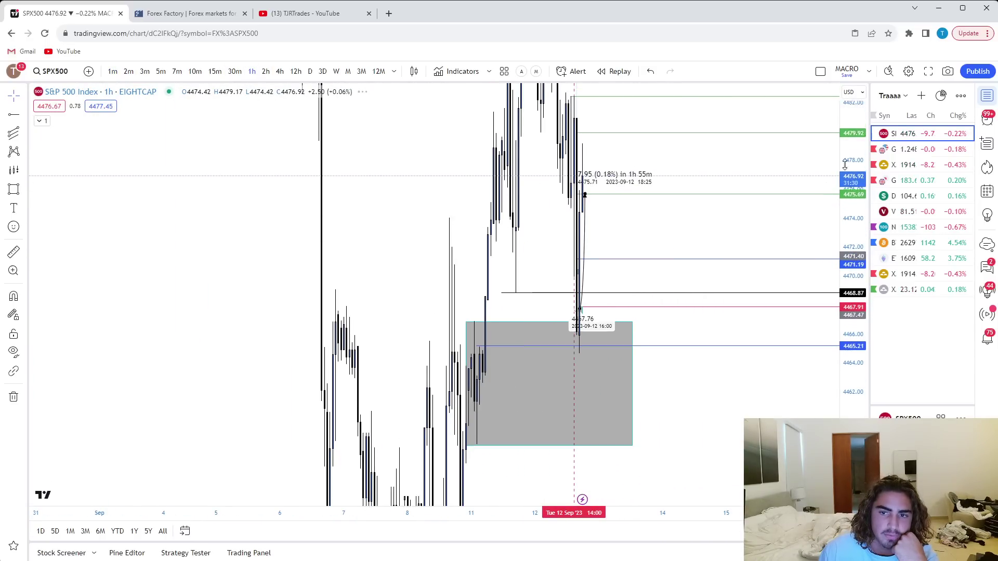
pyautogui.scroll(-3, 687, 436)
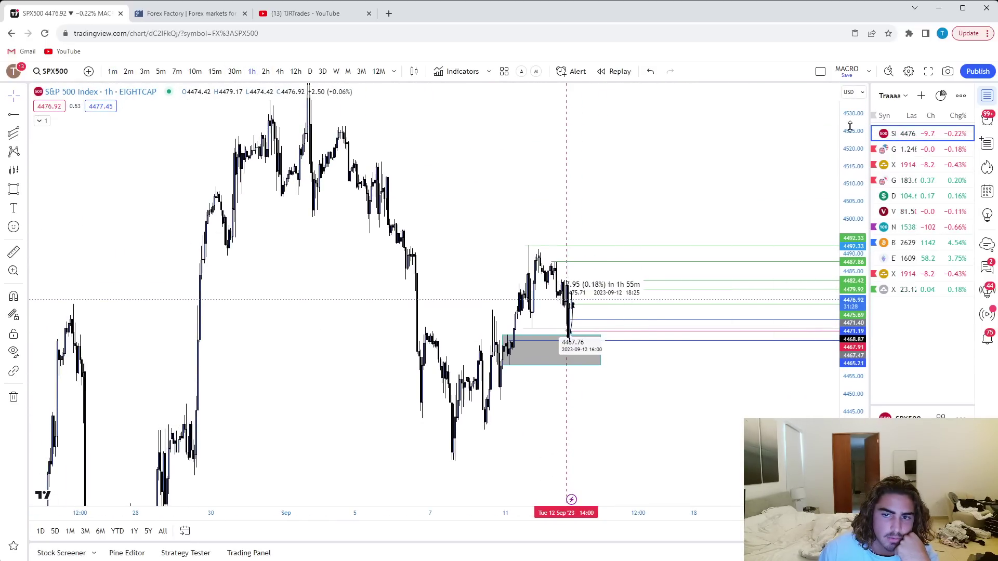
pyautogui.moveTo(850, 126); pyautogui.dragTo(849, 307)
pyautogui.click(311, 72)
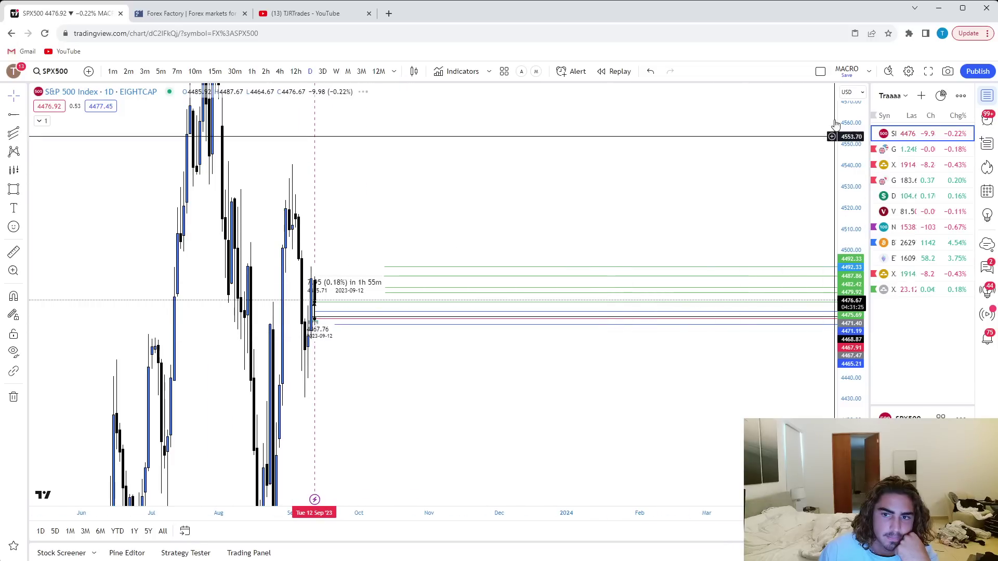
pyautogui.scroll(5, 724, 397)
pyautogui.moveTo(577, 361); pyautogui.dragTo(675, 364)
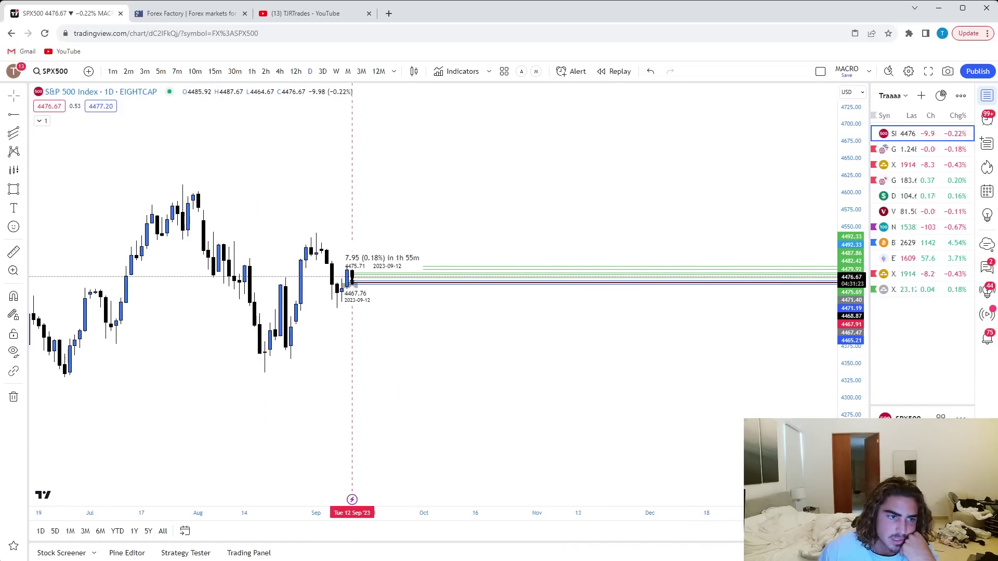
pyautogui.moveTo(445, 192); pyautogui.dragTo(355, 173)
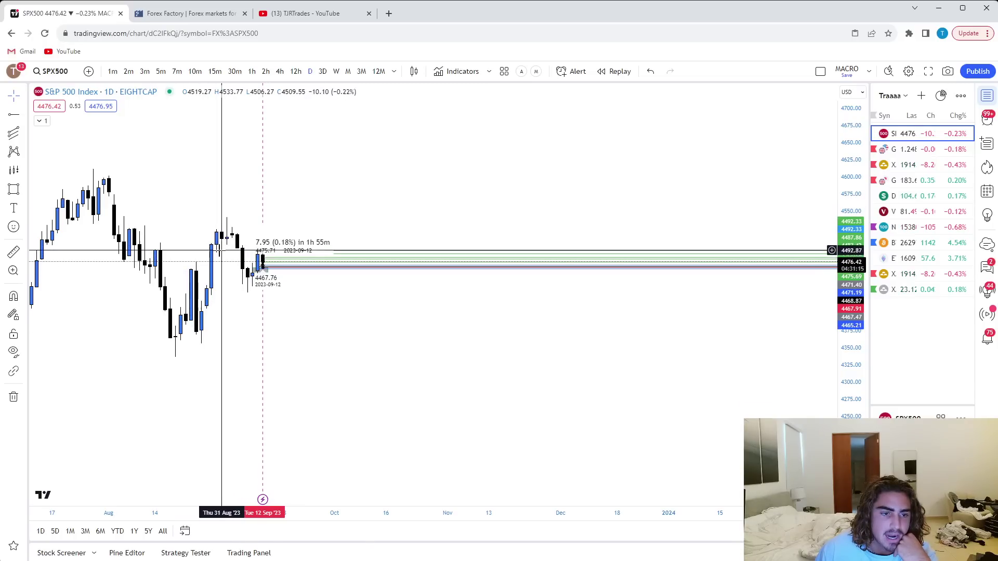
# Examine the August and September swings on the 4-hour SPX500 chart
pyautogui.click(279, 71)
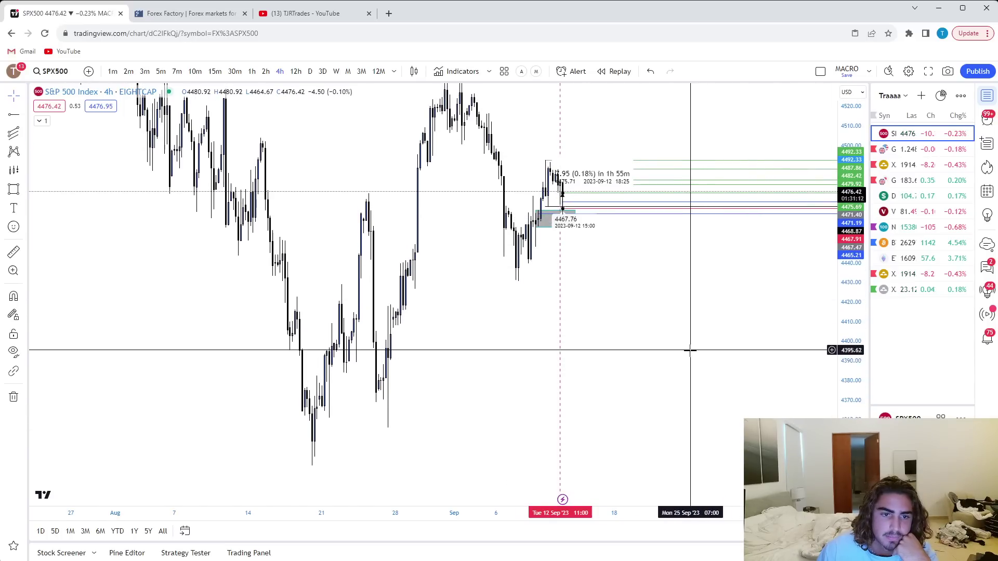
pyautogui.scroll(5, 675, 385)
pyautogui.scroll(-8, 364, 408)
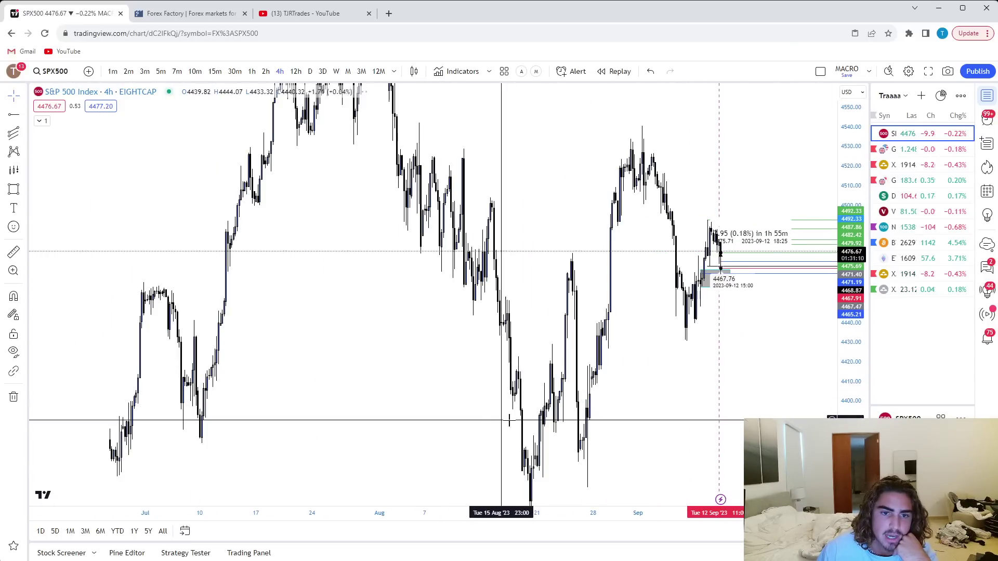
pyautogui.moveTo(491, 203); pyautogui.dragTo(390, 298)
pyautogui.moveTo(524, 432); pyautogui.dragTo(502, 356)
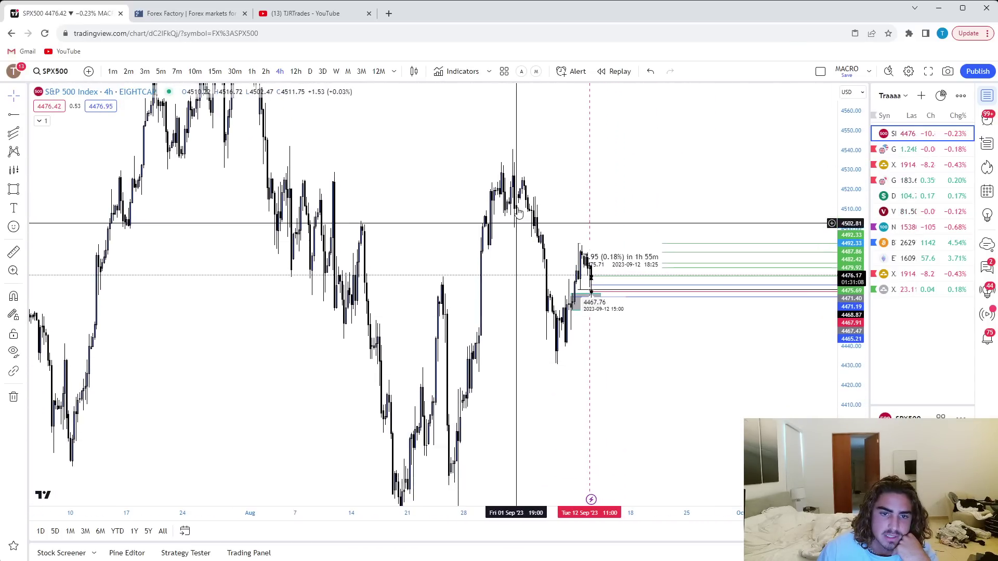
pyautogui.scroll(4, 206, 187)
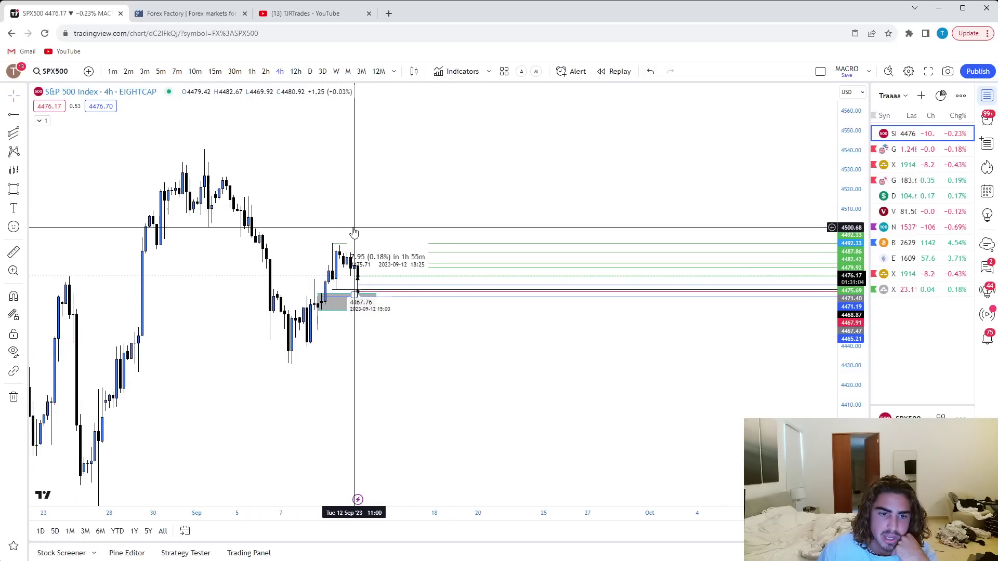
# Return to the 1-hour chart and delete the forecast arrow drawing
pyautogui.click(252, 71)
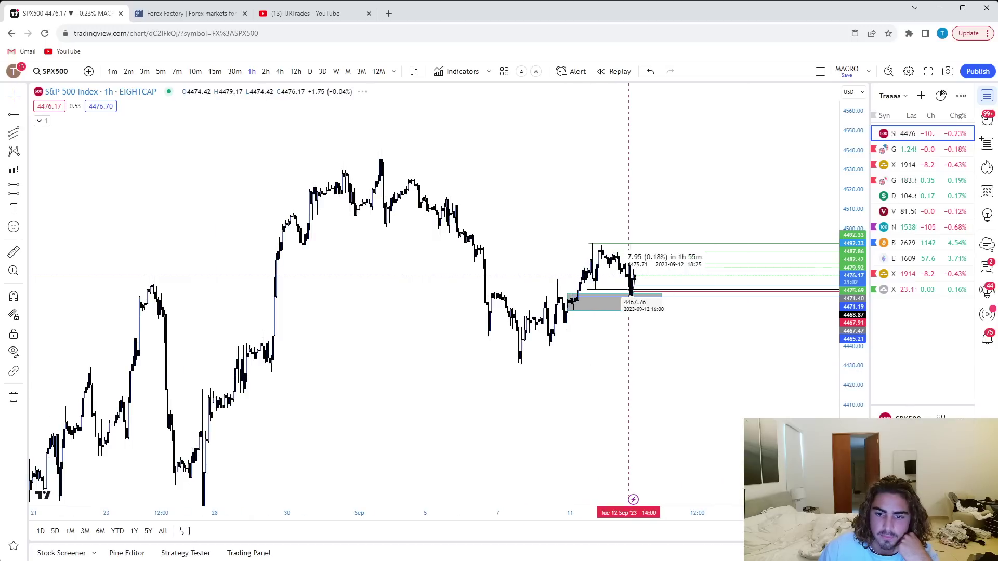
pyautogui.scroll(6, 755, 352)
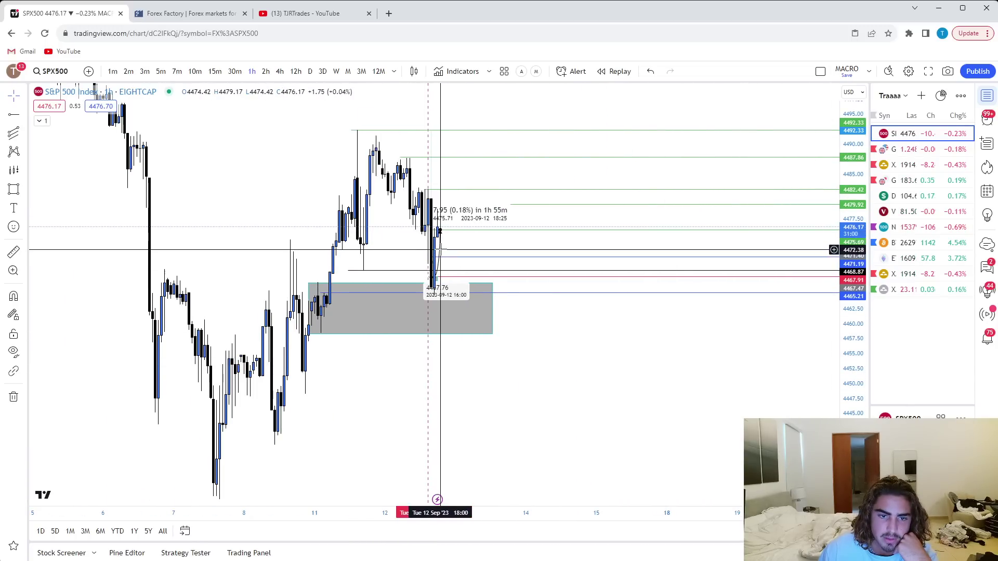
pyautogui.press('Delete')
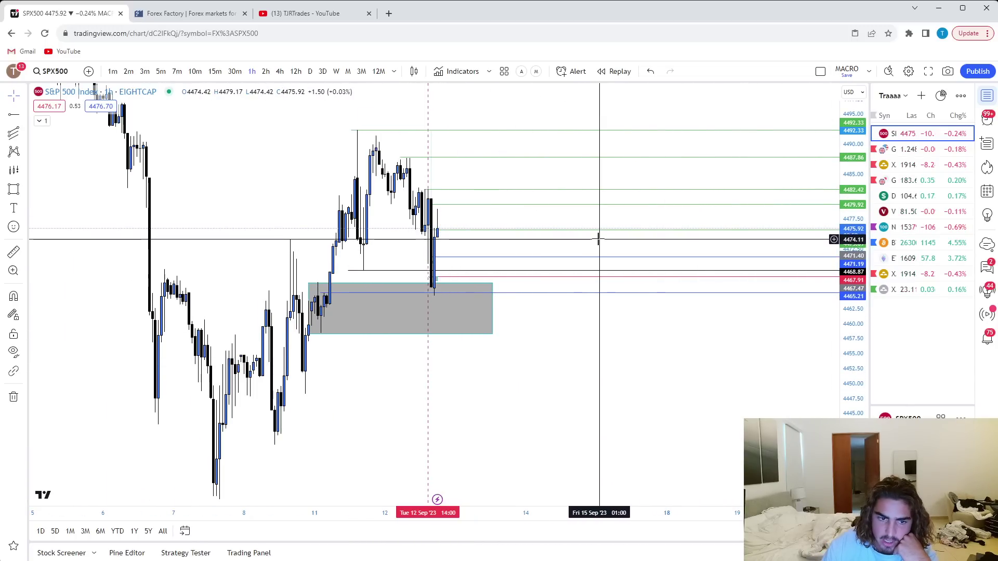
# Review the 1-hour demand zone, then step down through the 5-minute chart to the 1-minute price action around the long position
pyautogui.moveTo(307, 275); pyautogui.dragTo(416, 275)
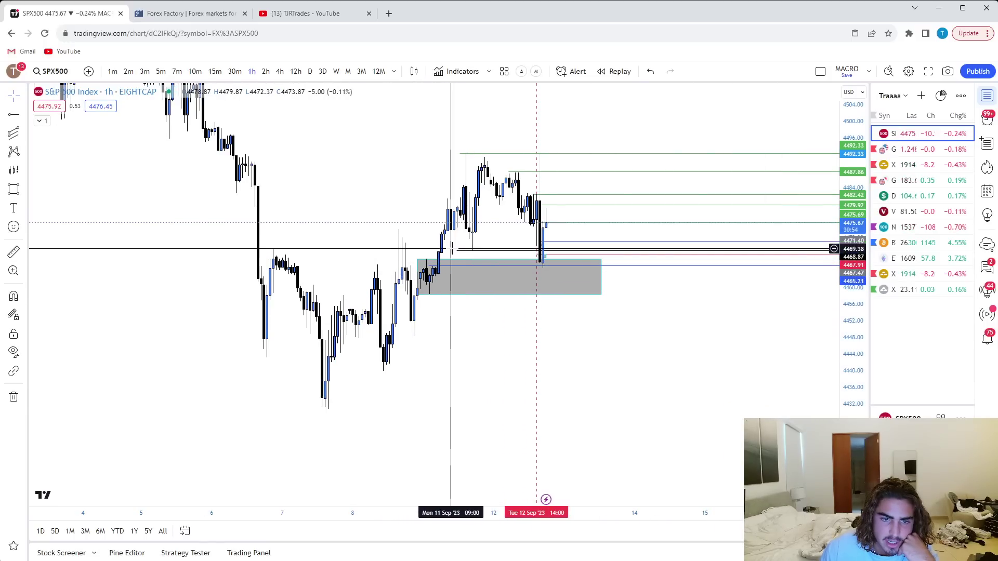
pyautogui.click(162, 71)
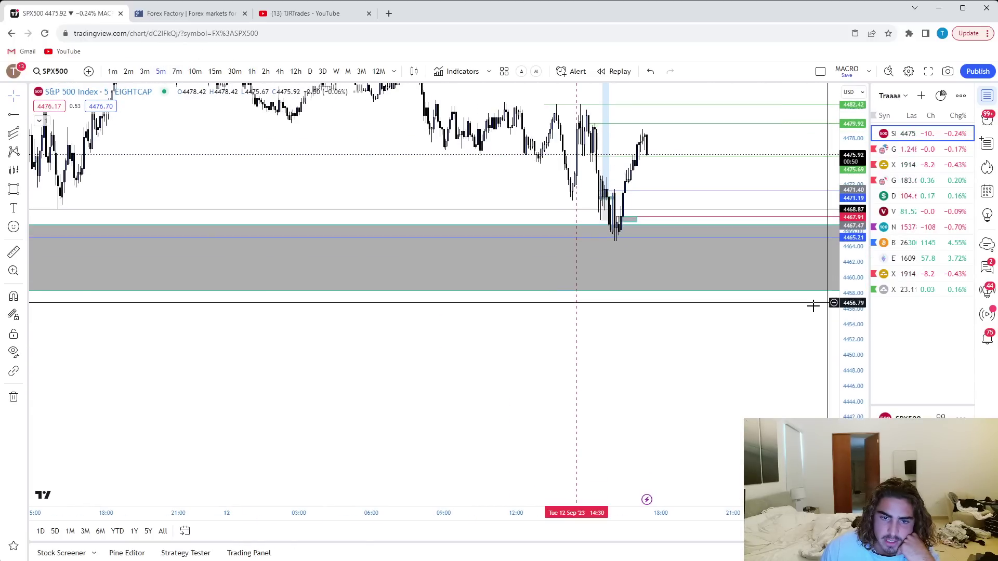
pyautogui.click(112, 71)
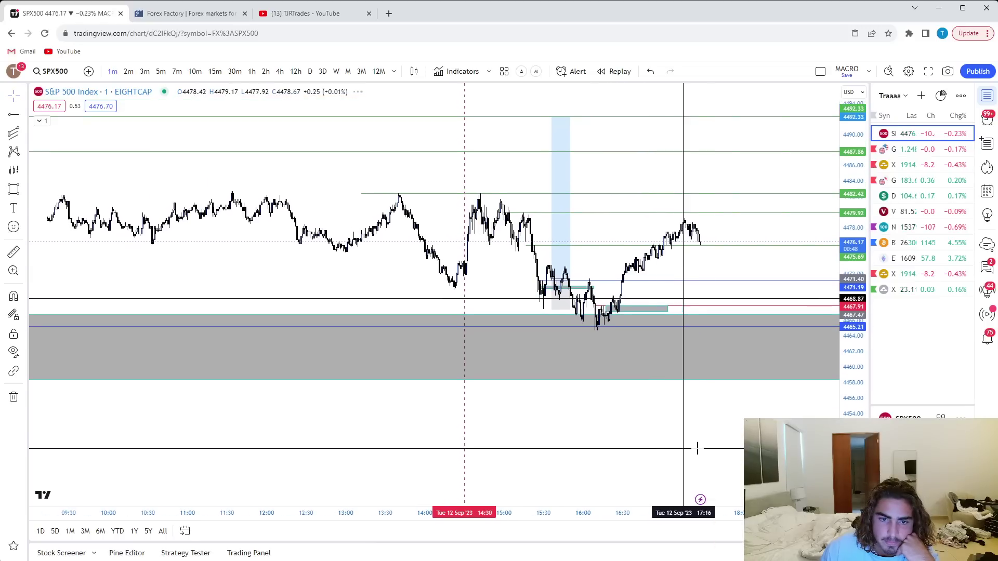
pyautogui.scroll(5, 441, 299)
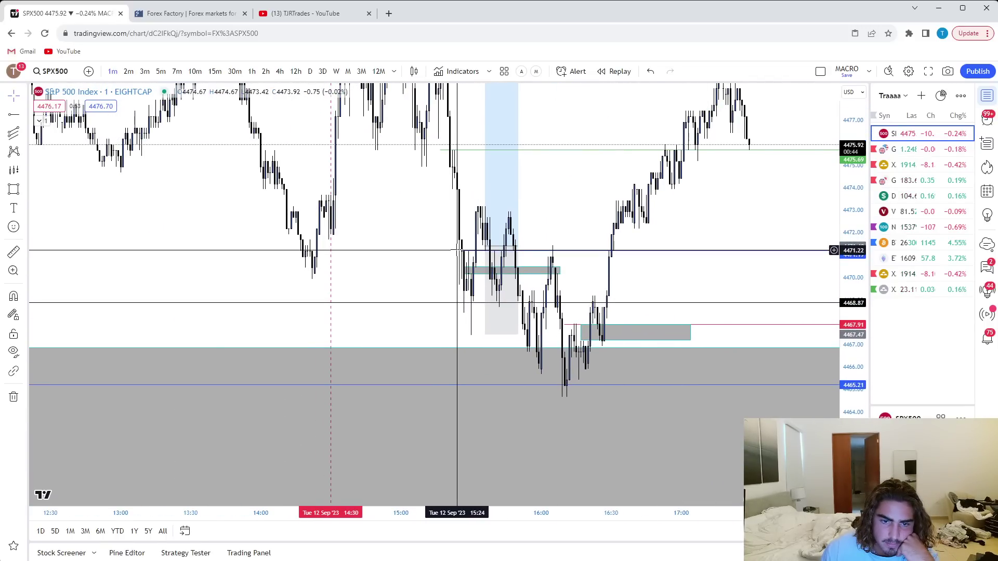
pyautogui.scroll(4, 577, 256)
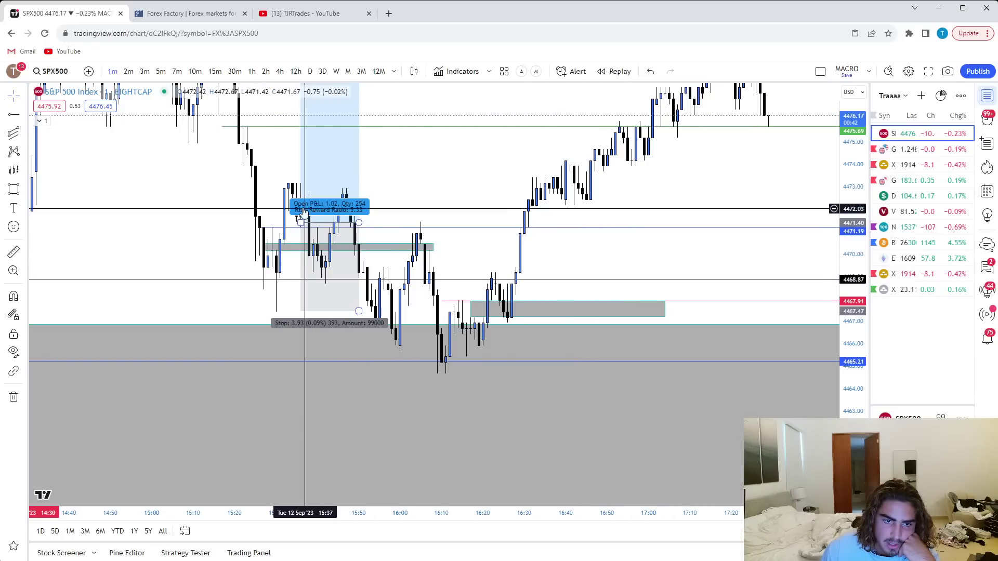
# Narrow the long position drawing by moving its entry start to about 15:42, keeping the entry level
pyautogui.moveTo(433, 196); pyautogui.dragTo(577, 200)
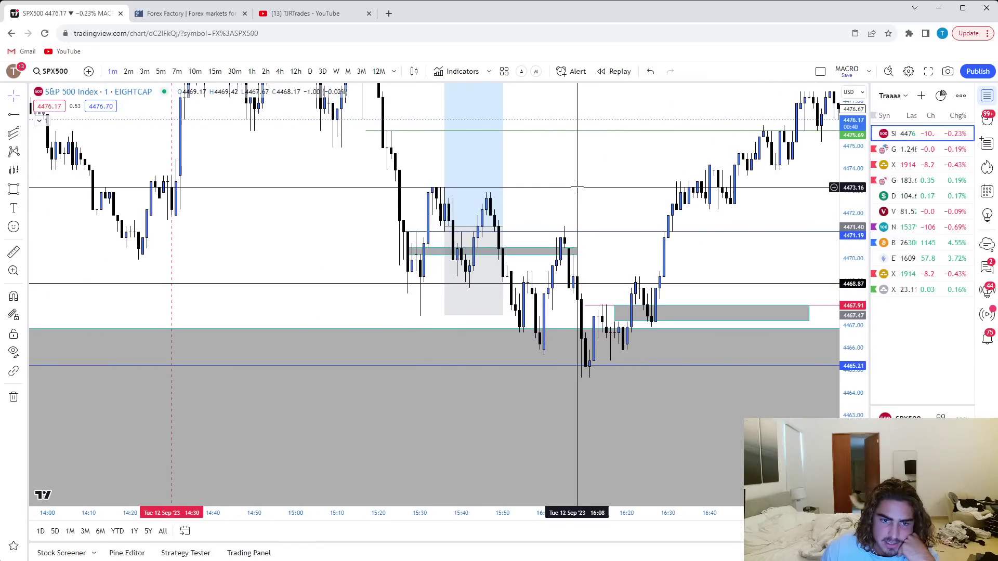
pyautogui.moveTo(439, 223); pyautogui.dragTo(459, 240)
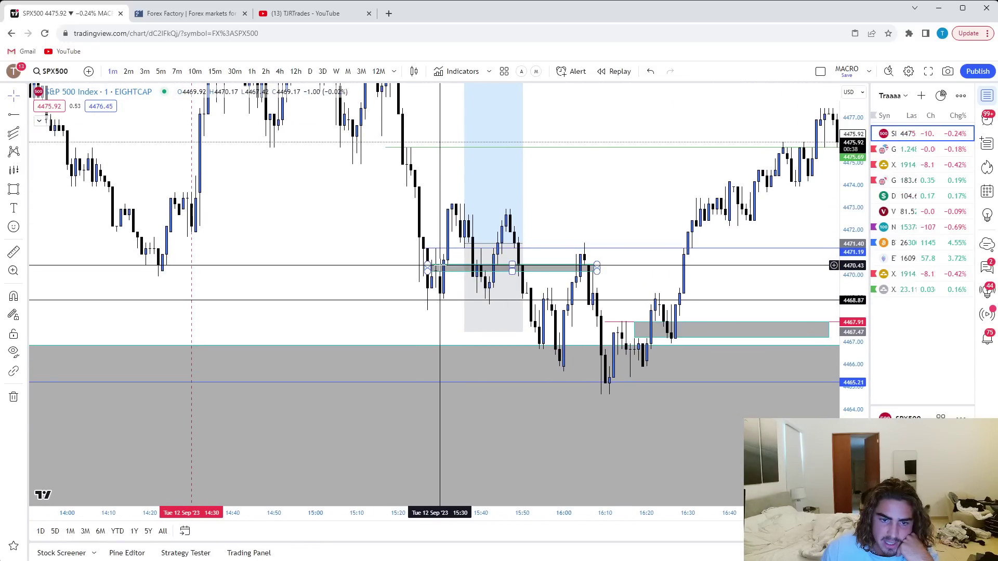
pyautogui.hscroll(-2, 603, 249)
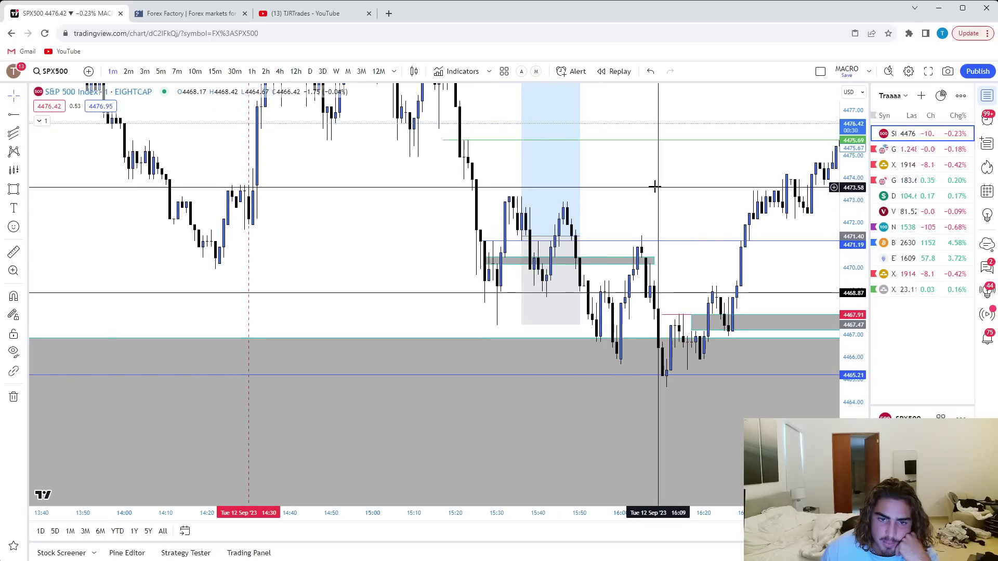
pyautogui.hscroll(2, 511, 262)
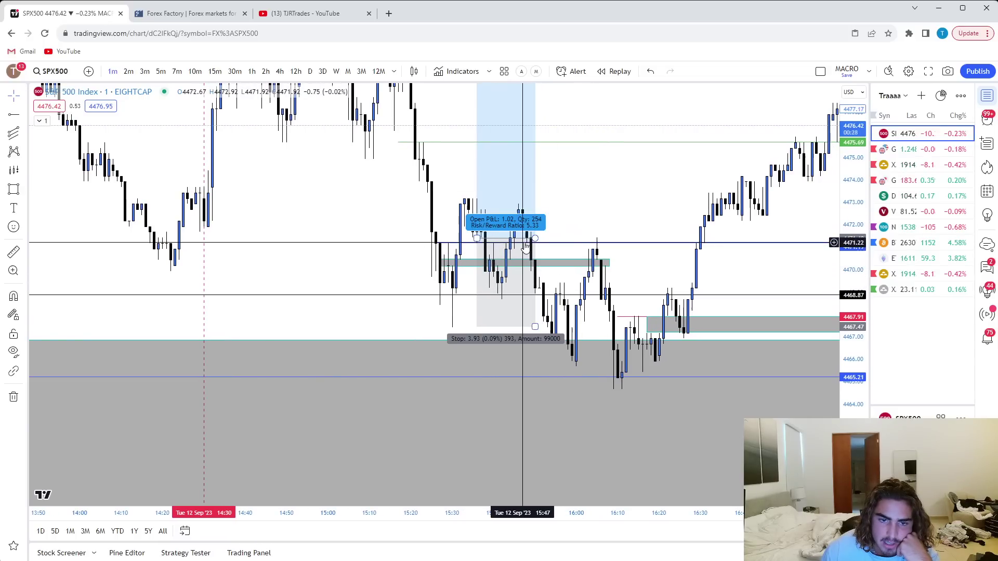
pyautogui.moveTo(478, 237); pyautogui.dragTo(501, 240)
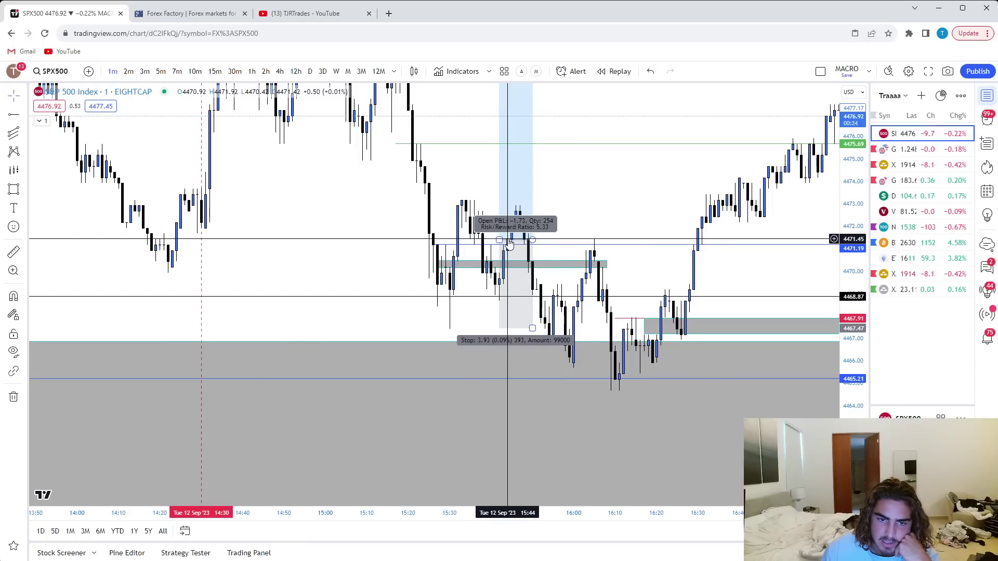
pyautogui.click(452, 287)
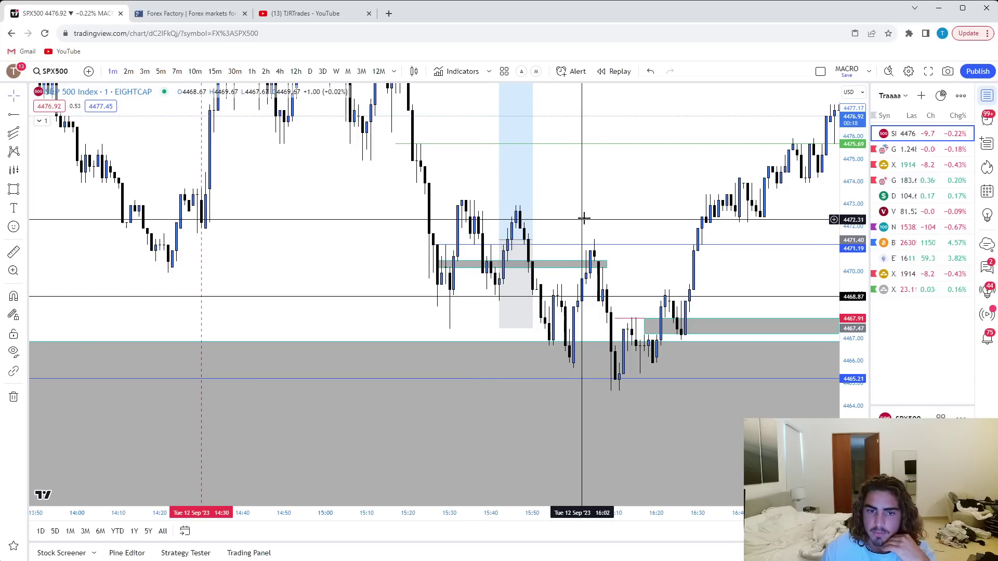
# Examine the 1-minute sell-off into the large grey zone and the reversal from it around 16:10 to 16:30
pyautogui.moveTo(584, 216); pyautogui.dragTo(622, 233)
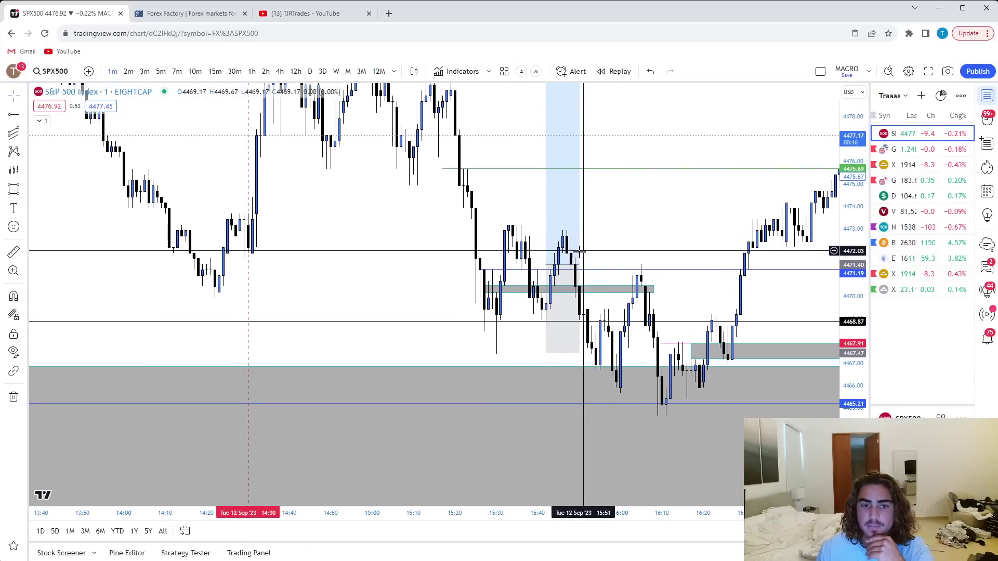
pyautogui.scroll(-5, 642, 227)
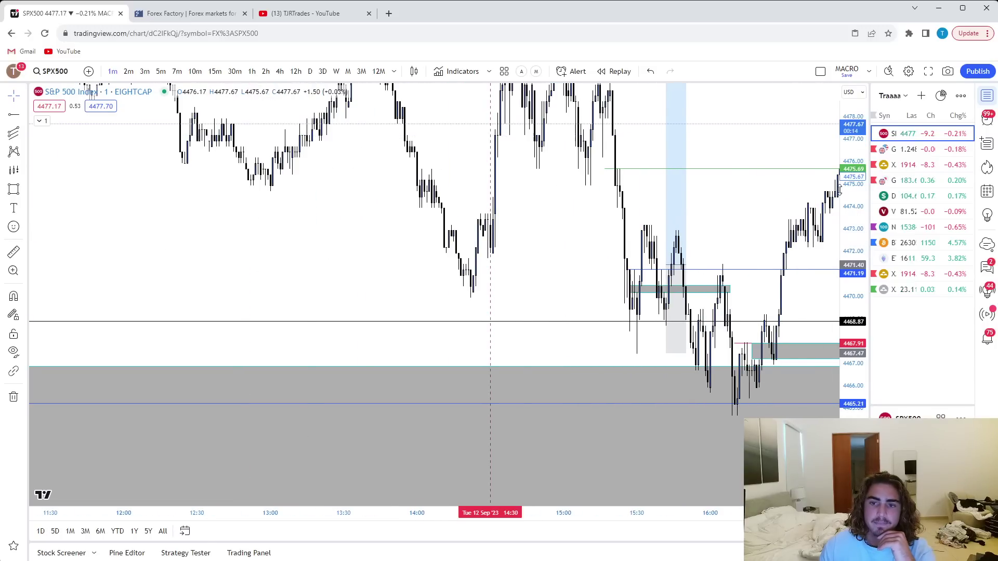
pyautogui.moveTo(852, 200); pyautogui.dragTo(853, 306)
pyautogui.moveTo(716, 254); pyautogui.dragTo(475, 218)
pyautogui.scroll(-6, 488, 349)
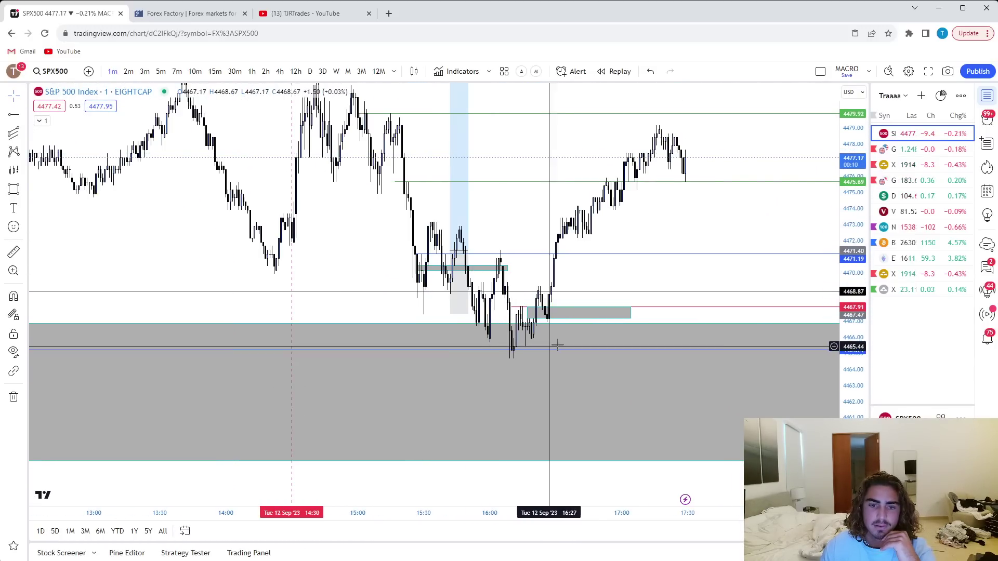
pyautogui.scroll(6, 556, 296)
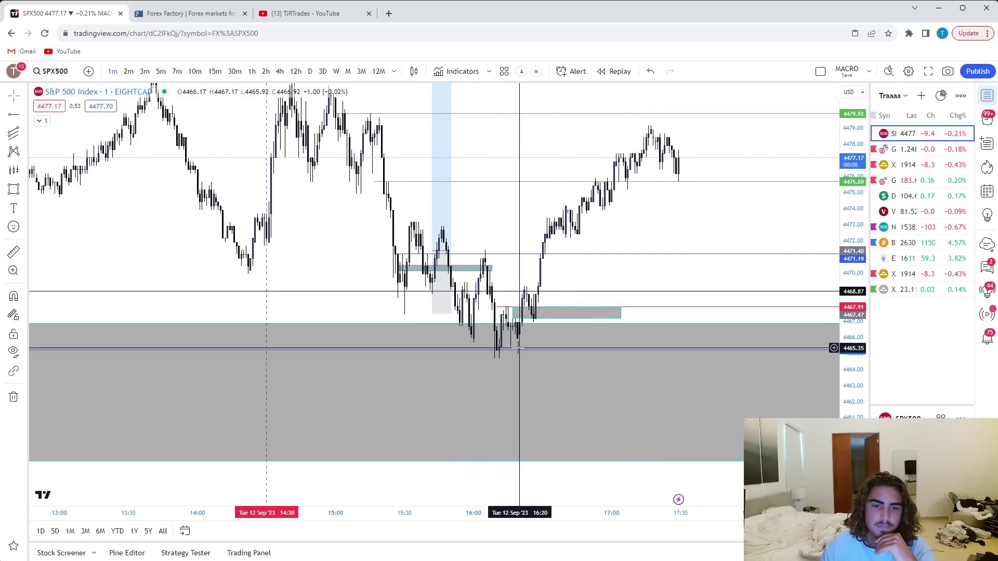
pyautogui.scroll(-2, 561, 343)
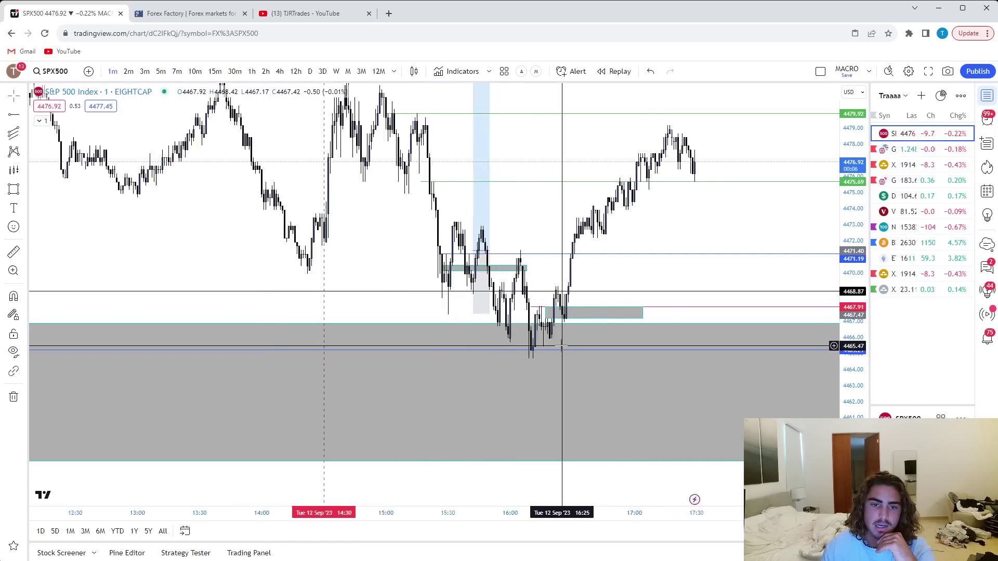
# Trace the large demand zone back to its 11 September origin on the 15-minute chart and compress the price scale for a wider view
pyautogui.scroll(-5, 608, 343)
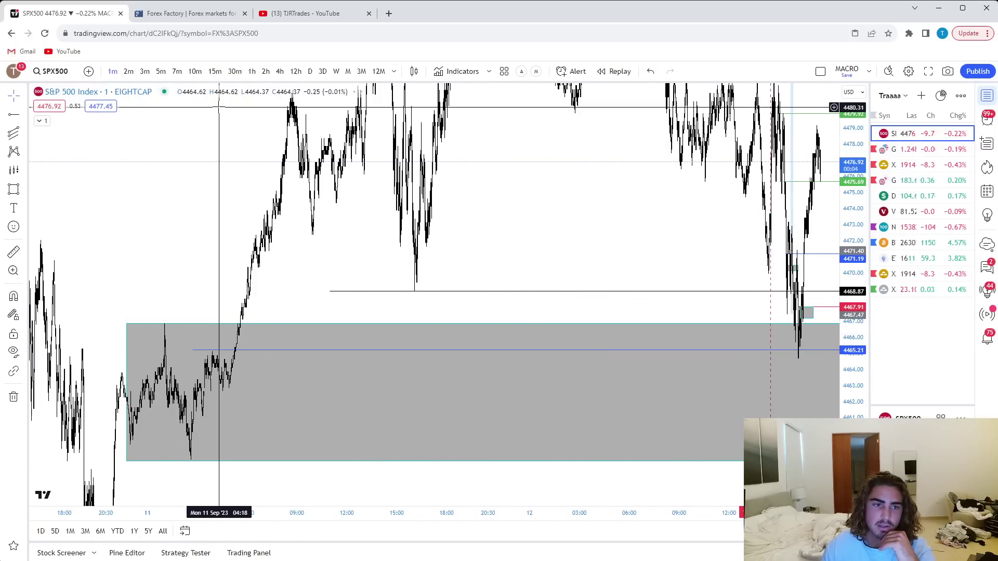
pyautogui.click(215, 71)
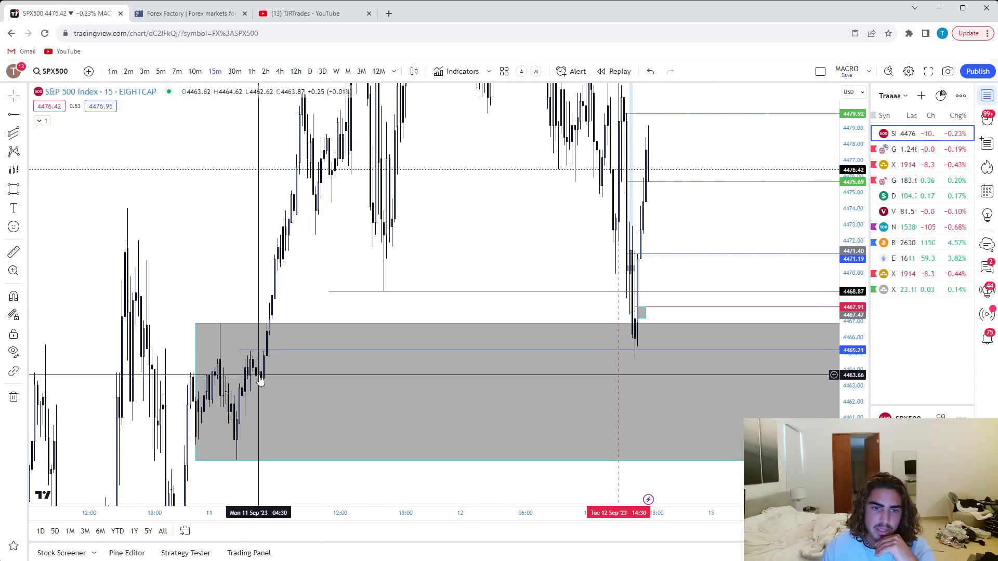
pyautogui.moveTo(470, 201); pyautogui.dragTo(508, 235)
pyautogui.moveTo(856, 168); pyautogui.dragTo(855, 334)
pyautogui.scroll(6, 741, 403)
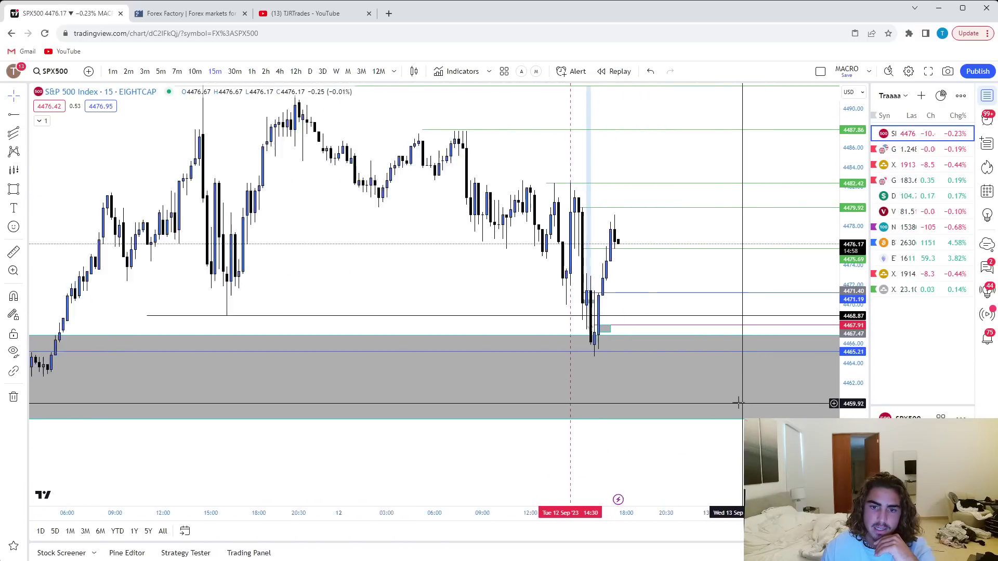
# Examine the 12 September sell-off and recovery on the 5-minute chart against the marked highs and the demand zone
pyautogui.click(160, 71)
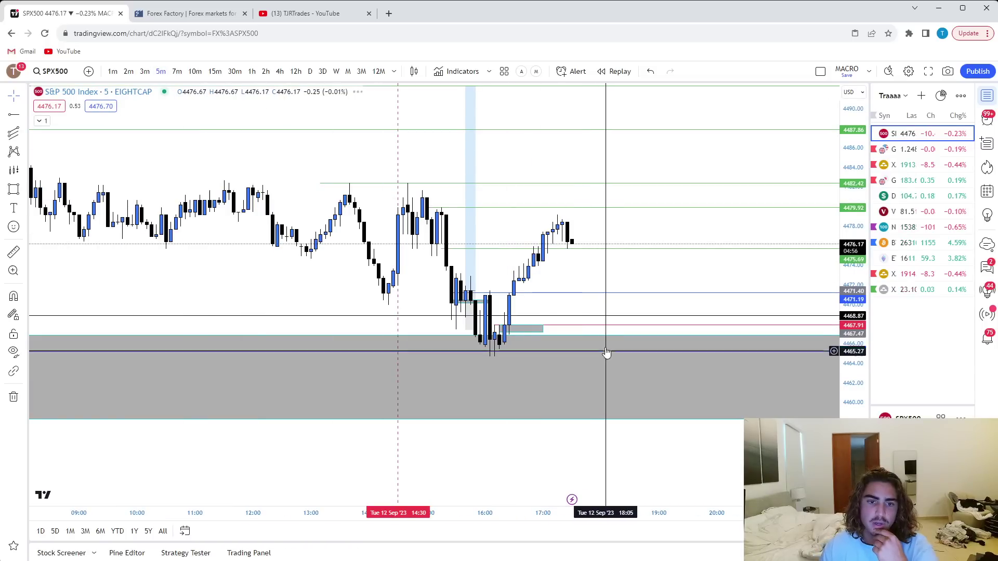
pyautogui.moveTo(586, 270)
pyautogui.mouseDown()
pyautogui.moveTo(650, 270)
pyautogui.moveTo(617, 274)
pyautogui.moveTo(586, 260)
pyautogui.moveTo(543, 280)
pyautogui.mouseUp()
pyautogui.click(553, 315)
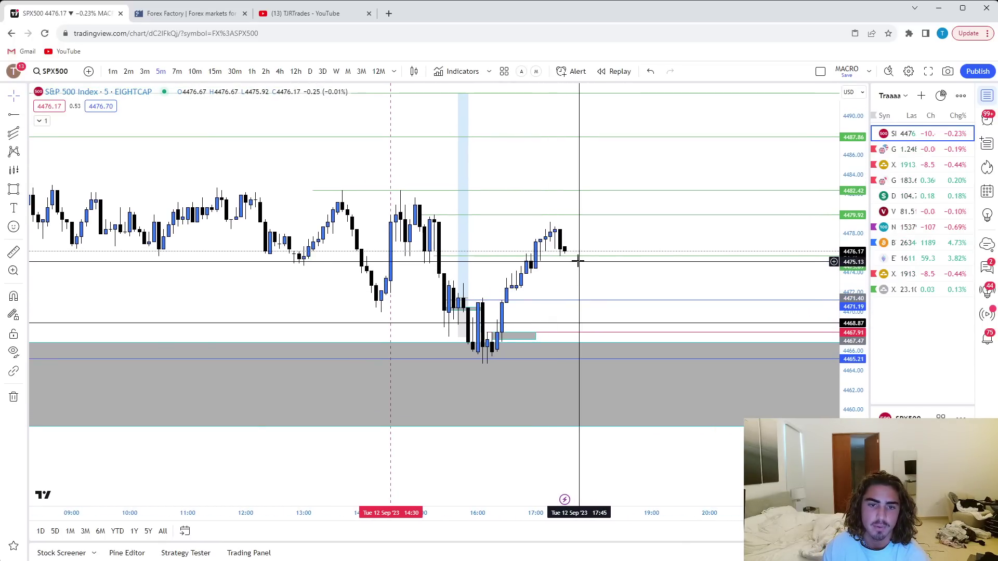
pyautogui.scroll(-4, 577, 146)
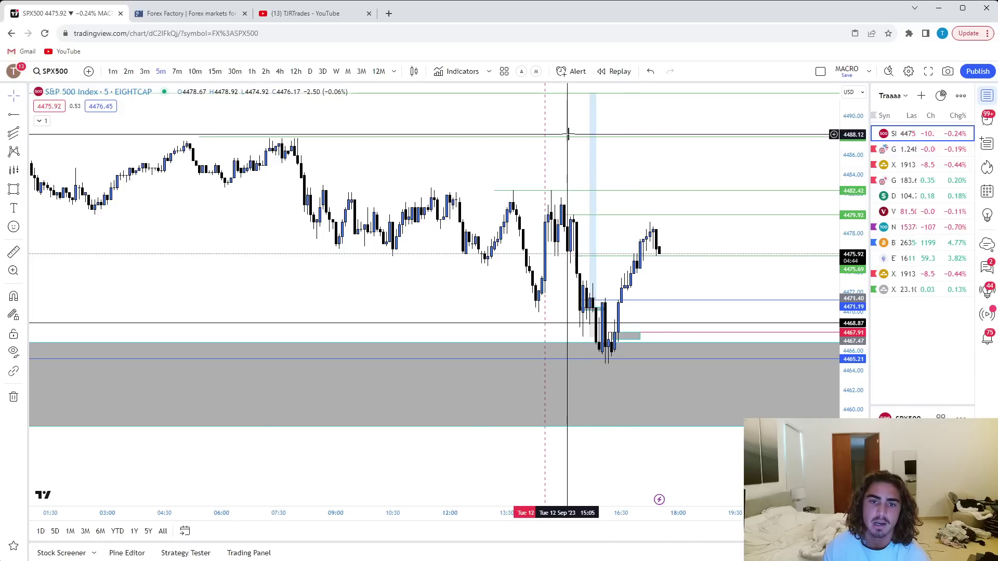
pyautogui.moveTo(633, 164); pyautogui.dragTo(597, 214)
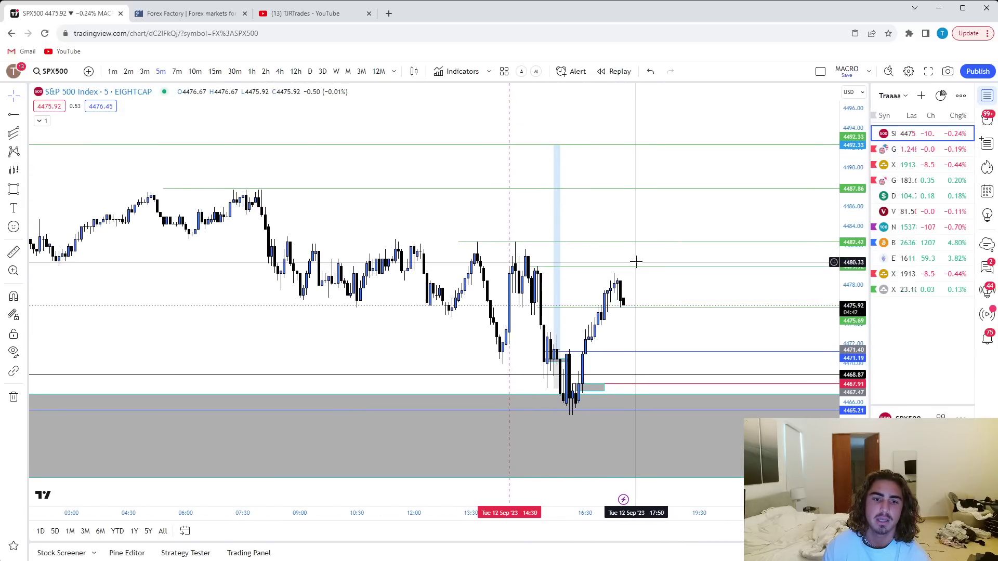
pyautogui.scroll(-3, 519, 218)
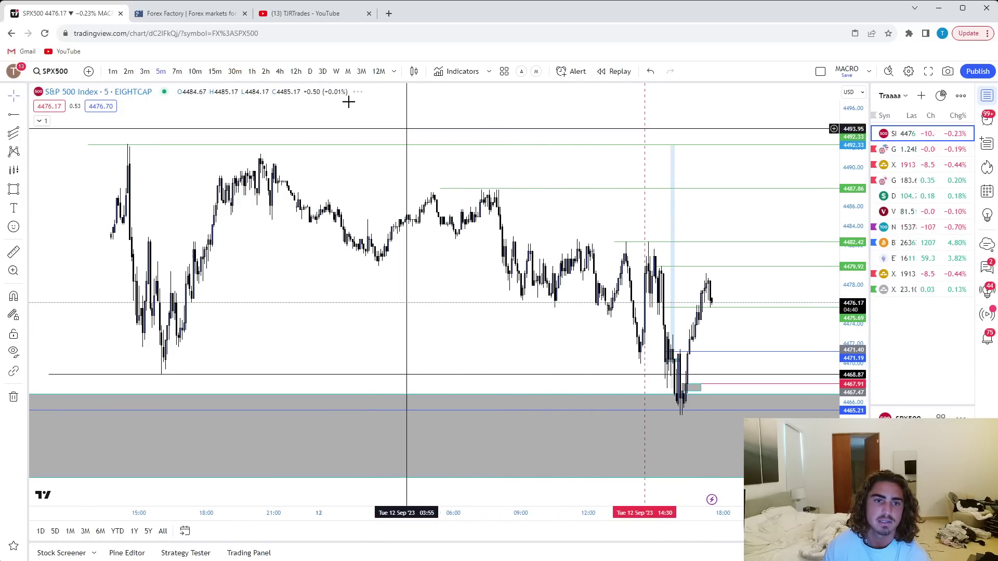
# Compare the reaction from the demand zone on the 1-hour chart with the same move on the 5-minute chart
pyautogui.click(251, 71)
pyautogui.scroll(2, 459, 115)
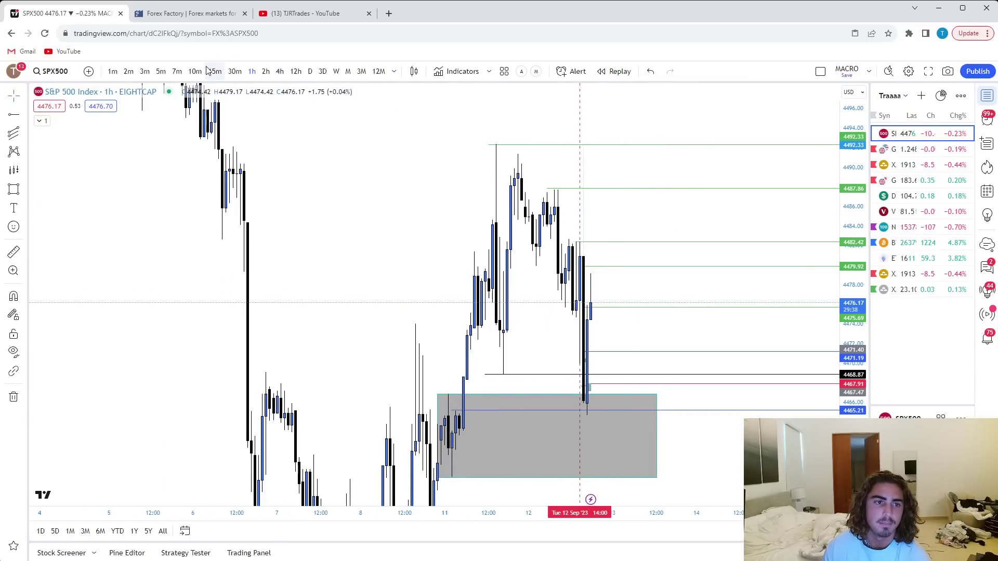
pyautogui.click(161, 71)
pyautogui.scroll(-2, 646, 290)
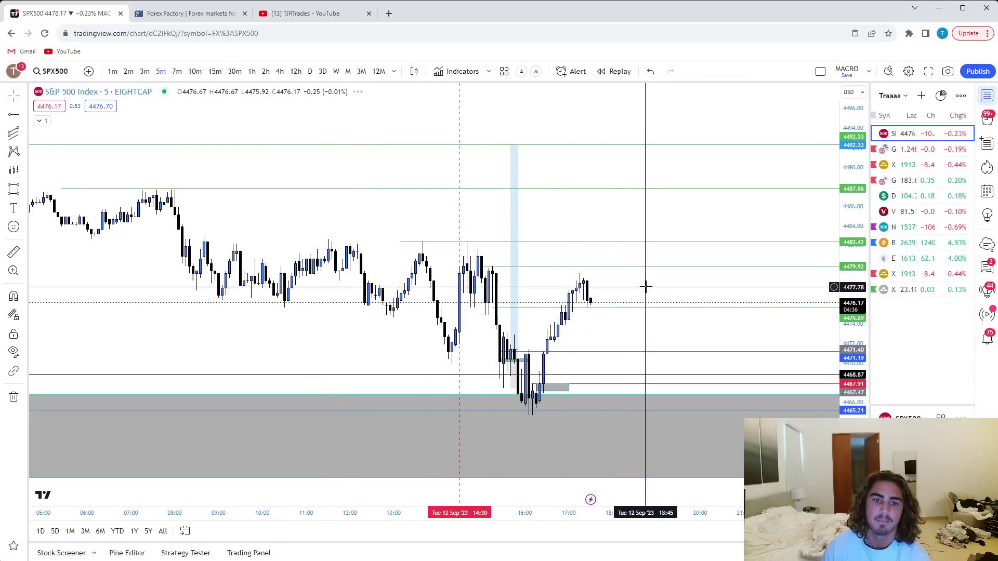
pyautogui.moveTo(617, 339); pyautogui.dragTo(657, 302)
pyautogui.scroll(2, 657, 300)
# Switch to the 1-minute chart and review the price action from the 14:30 session line through the drop into the demand zone
pyautogui.click(112, 71)
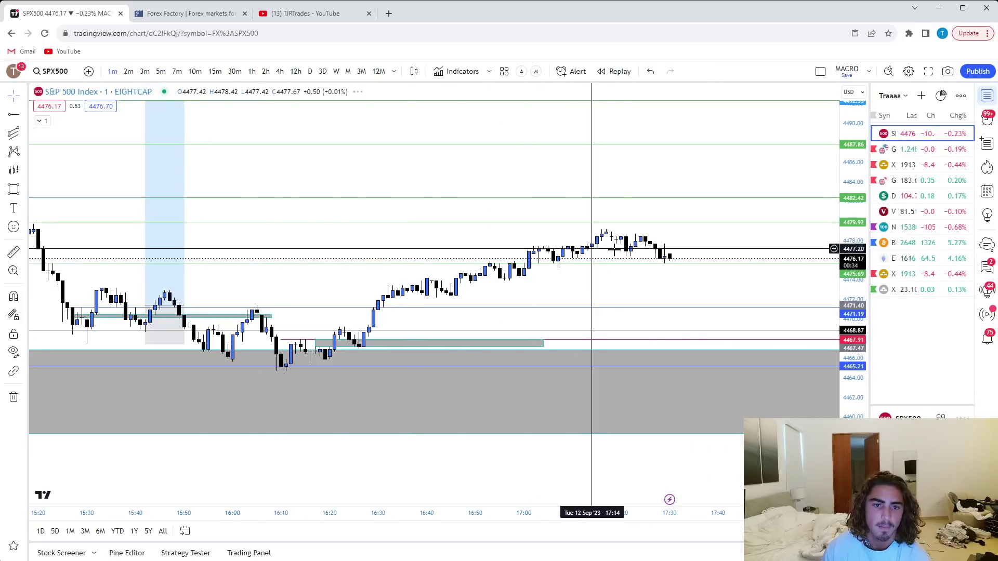
pyautogui.scroll(-7, 627, 275)
pyautogui.moveTo(584, 300); pyautogui.dragTo(690, 299)
pyautogui.scroll(2, 707, 271)
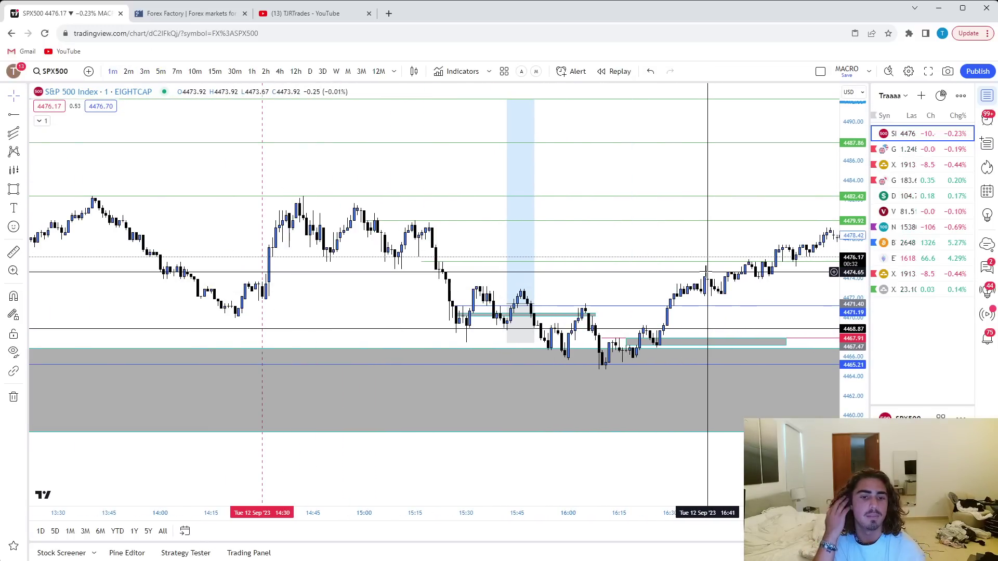
pyautogui.scroll(3, 591, 283)
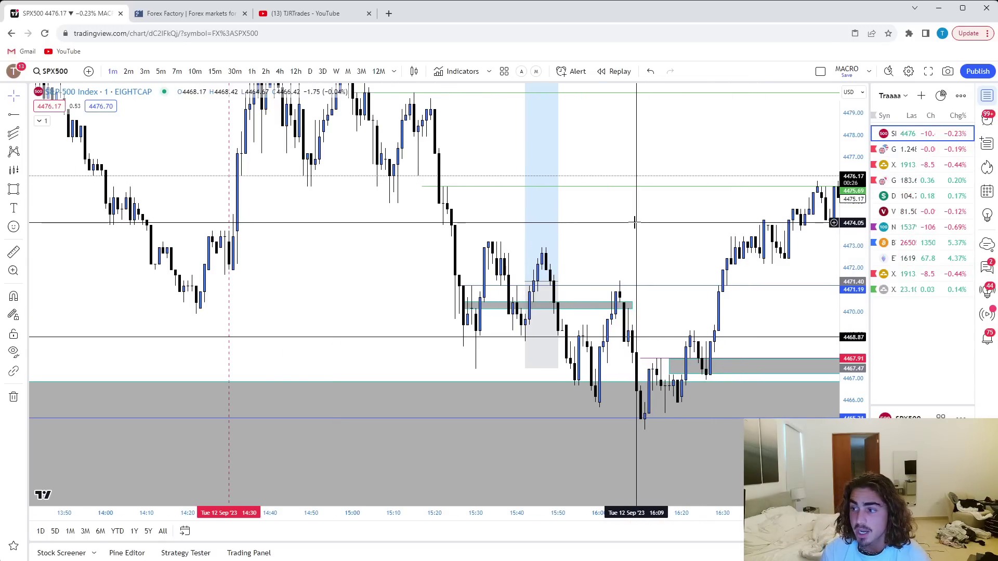
pyautogui.moveTo(641, 249); pyautogui.dragTo(688, 229)
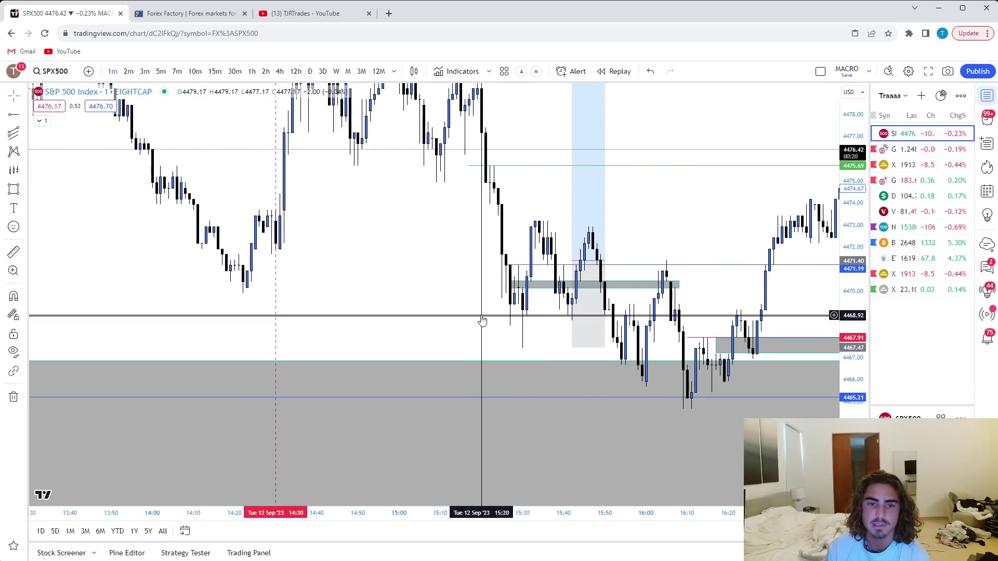
pyautogui.hscroll(2, 676, 218)
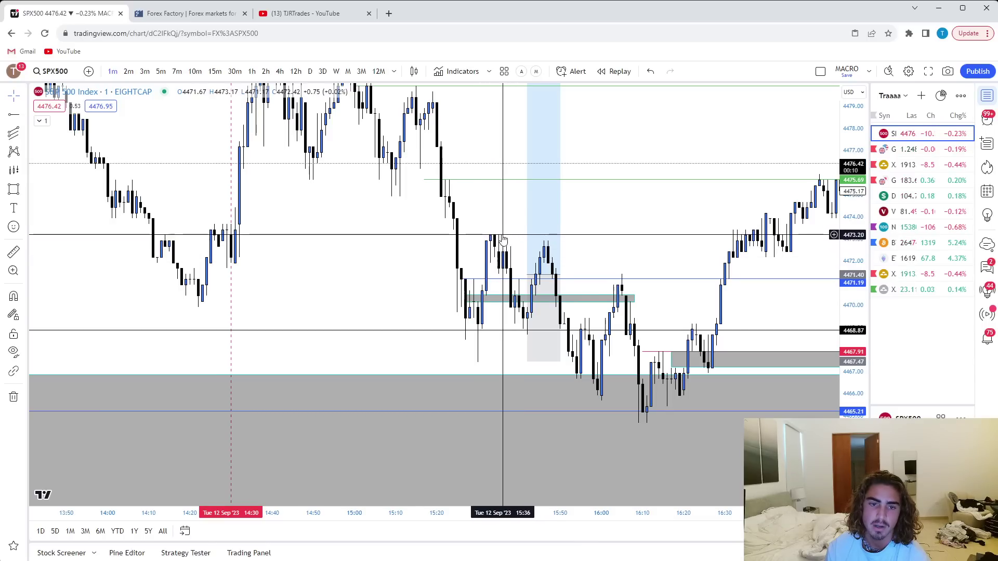
# Inspect the long position around 15:42 to 15:50, its stop area and the lows on either side of it
pyautogui.click(487, 298)
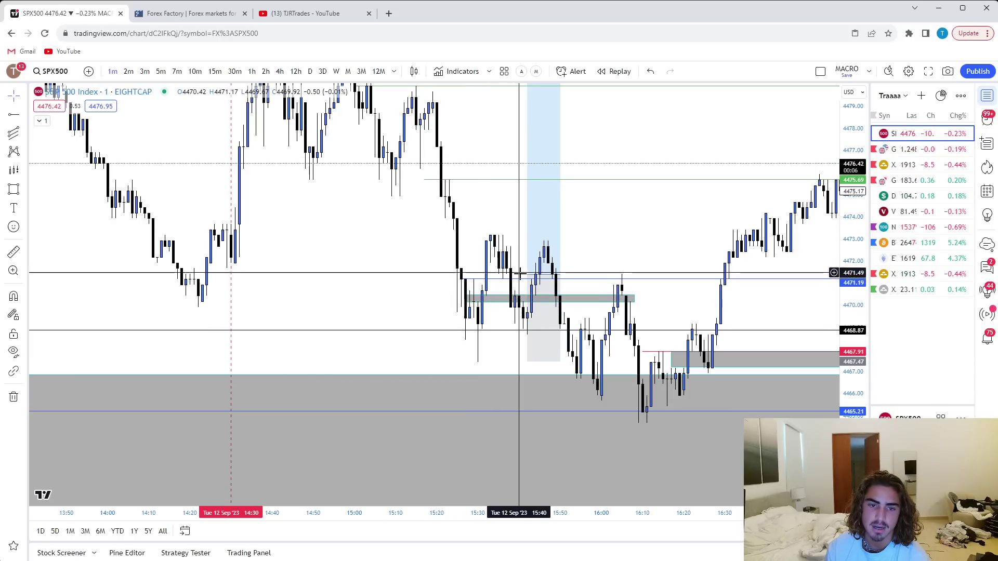
pyautogui.click(523, 277)
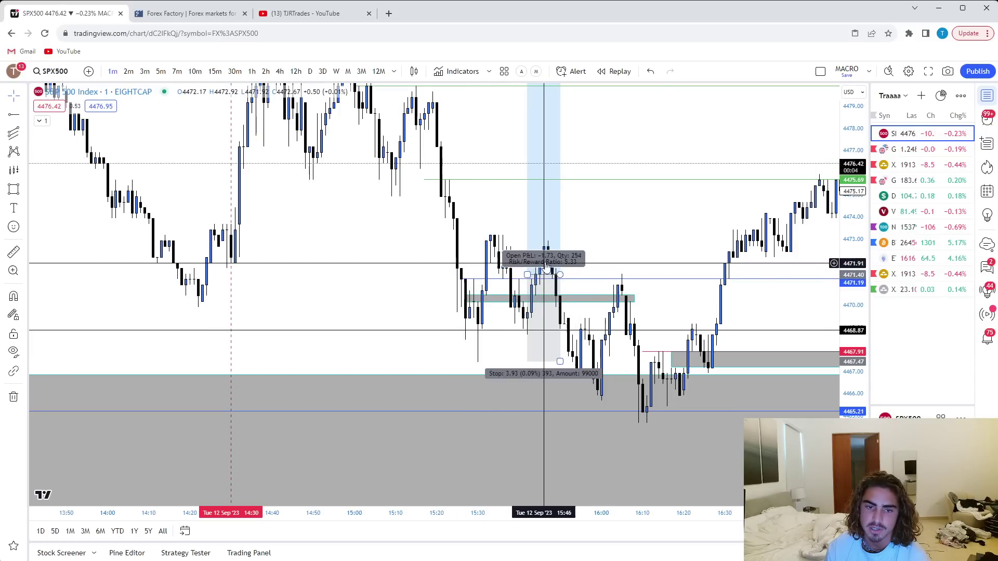
pyautogui.moveTo(546, 268); pyautogui.dragTo(506, 250)
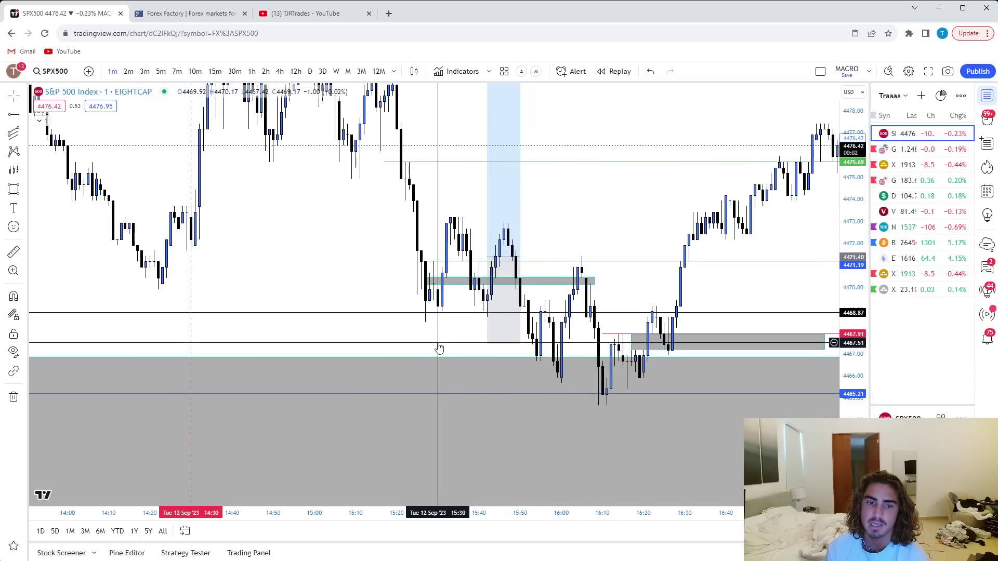
pyautogui.moveTo(635, 201); pyautogui.dragTo(680, 202)
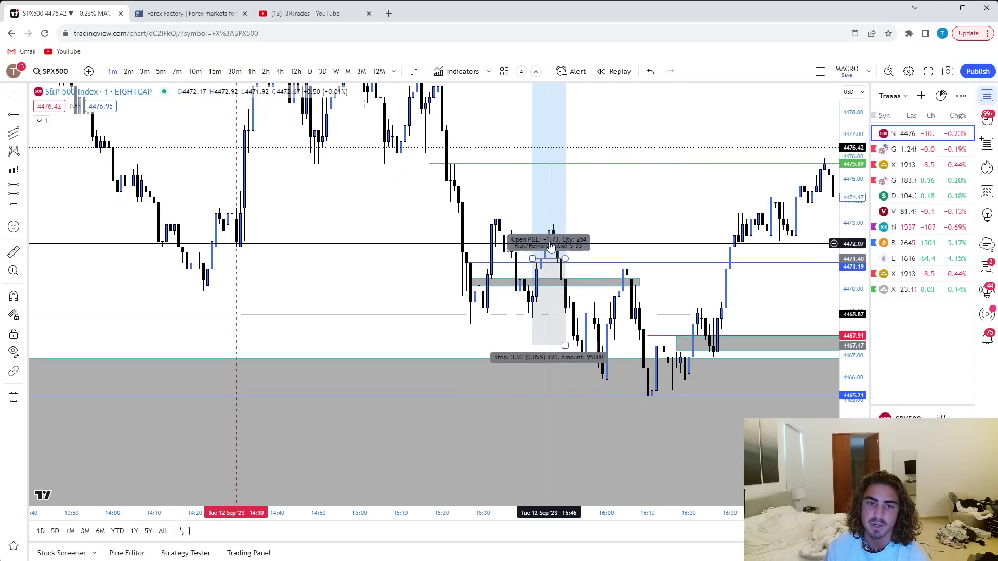
pyautogui.moveTo(623, 221); pyautogui.dragTo(539, 236)
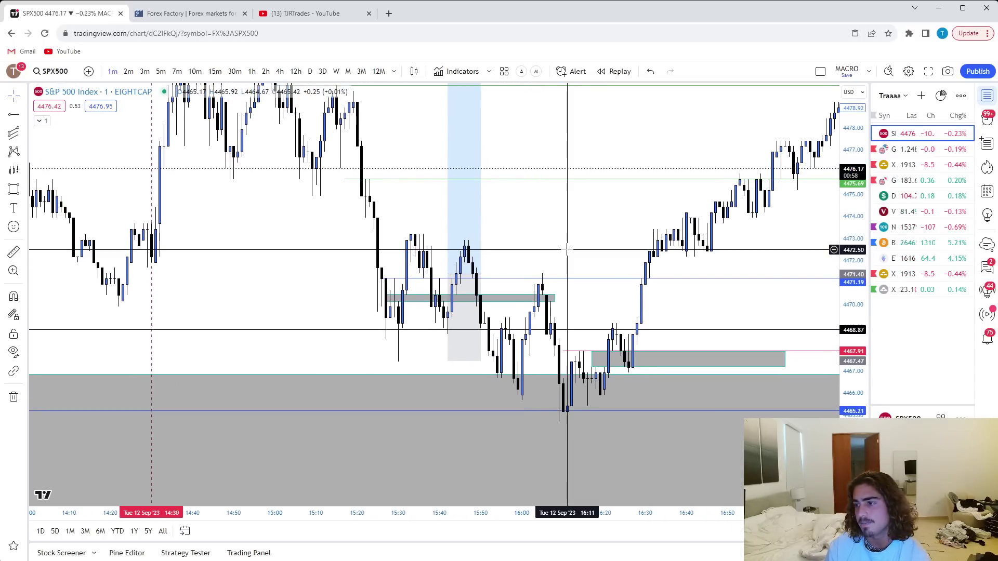
pyautogui.scroll(-3, 567, 251)
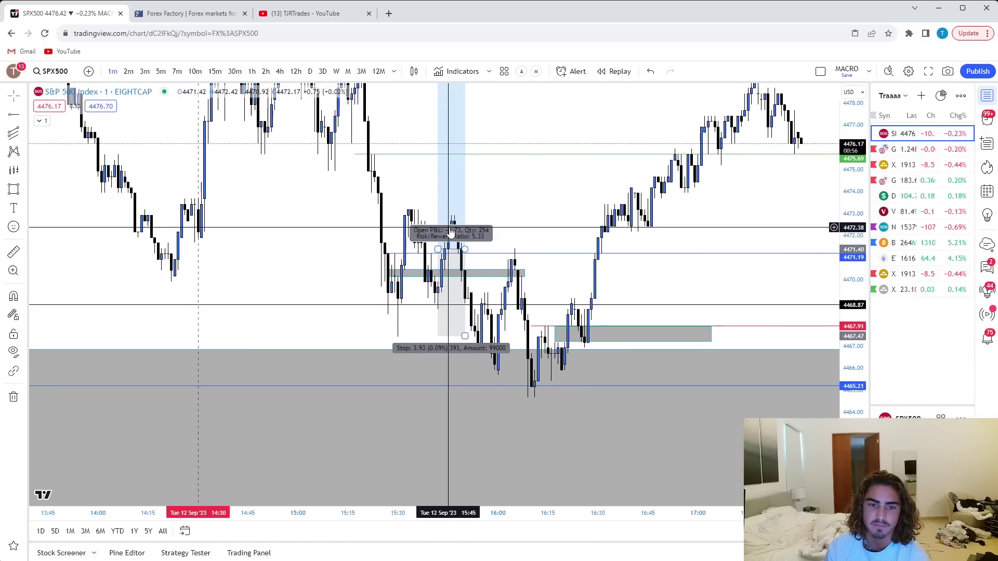
# Look back at the demand zone's origin on the 1-minute chart and compare it with the reversal around 16:10 to 16:30
pyautogui.scroll(-10, 561, 357)
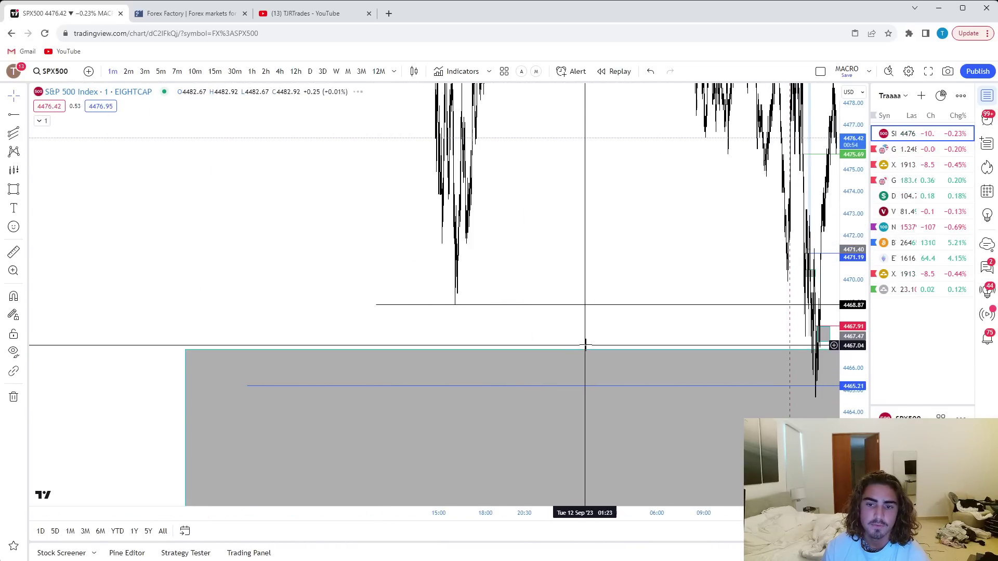
pyautogui.moveTo(236, 353); pyautogui.dragTo(297, 285)
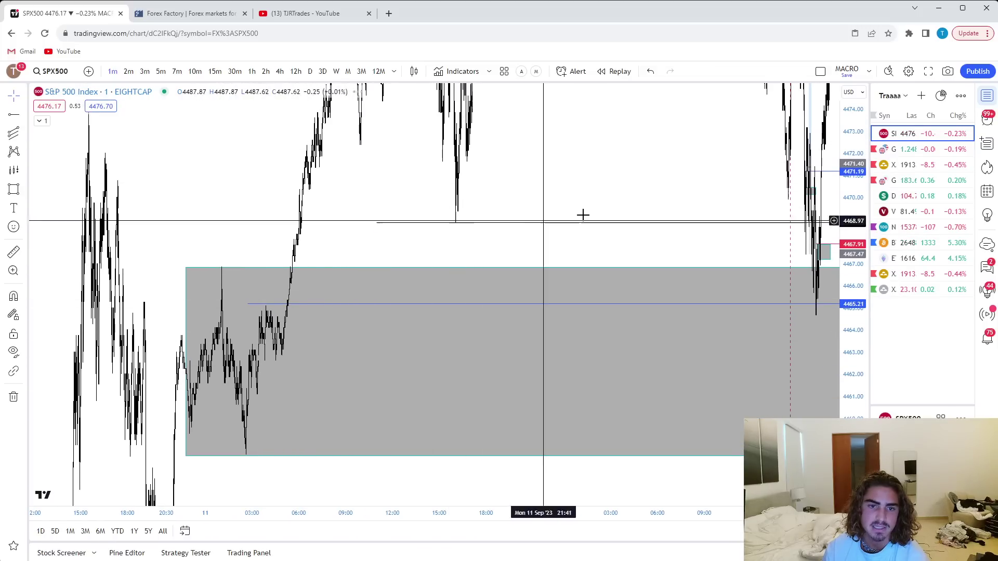
pyautogui.moveTo(725, 204); pyautogui.dragTo(437, 248)
pyautogui.scroll(8, 566, 281)
pyautogui.scroll(10, 567, 281)
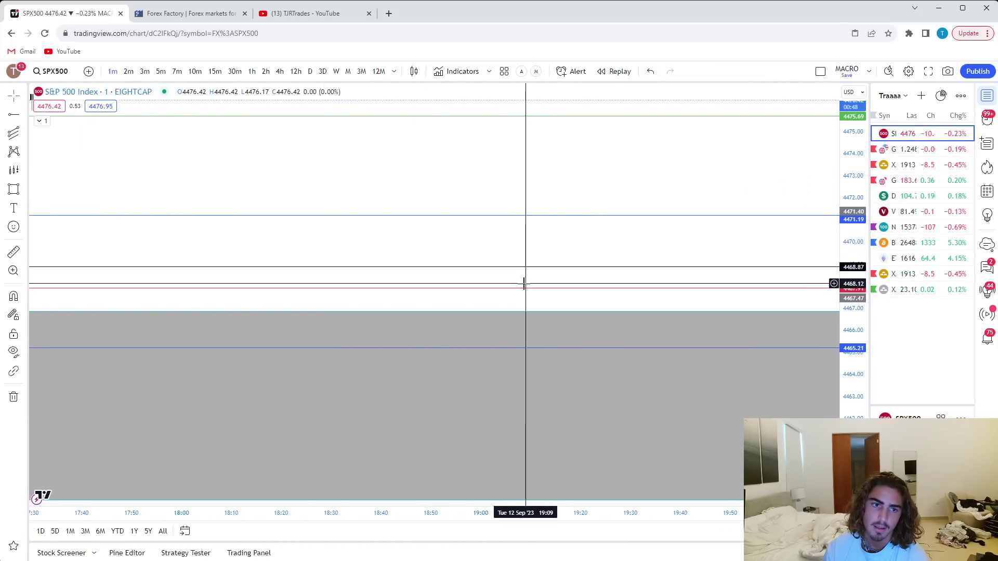
pyautogui.scroll(-8, 536, 282)
pyautogui.moveTo(374, 307); pyautogui.dragTo(638, 321)
pyautogui.scroll(3, 638, 320)
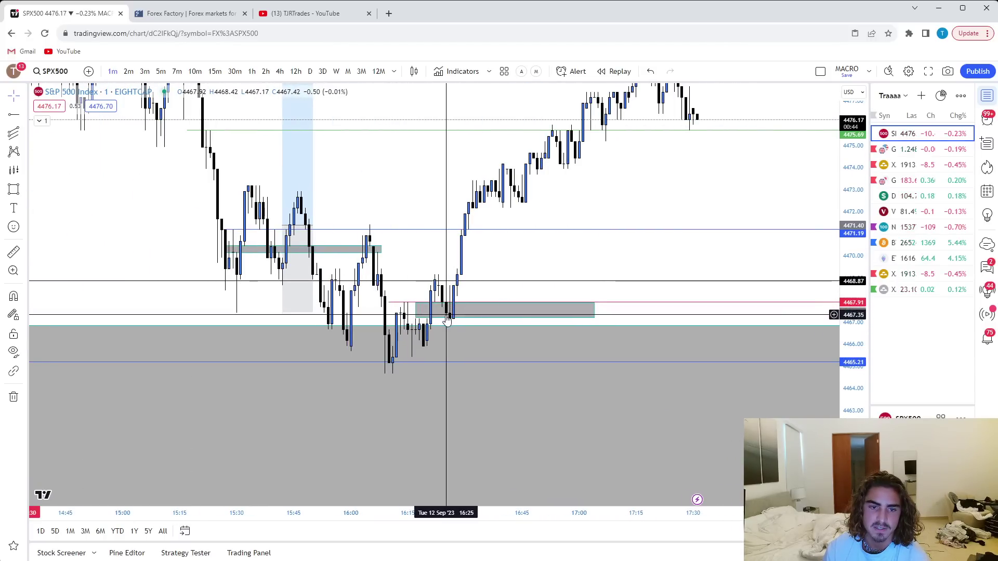
# Widen the long position drawing by moving its entry start to about 15:39, keeping the entry level
pyautogui.moveTo(545, 201); pyautogui.dragTo(385, 292)
pyautogui.scroll(-3, 730, 251)
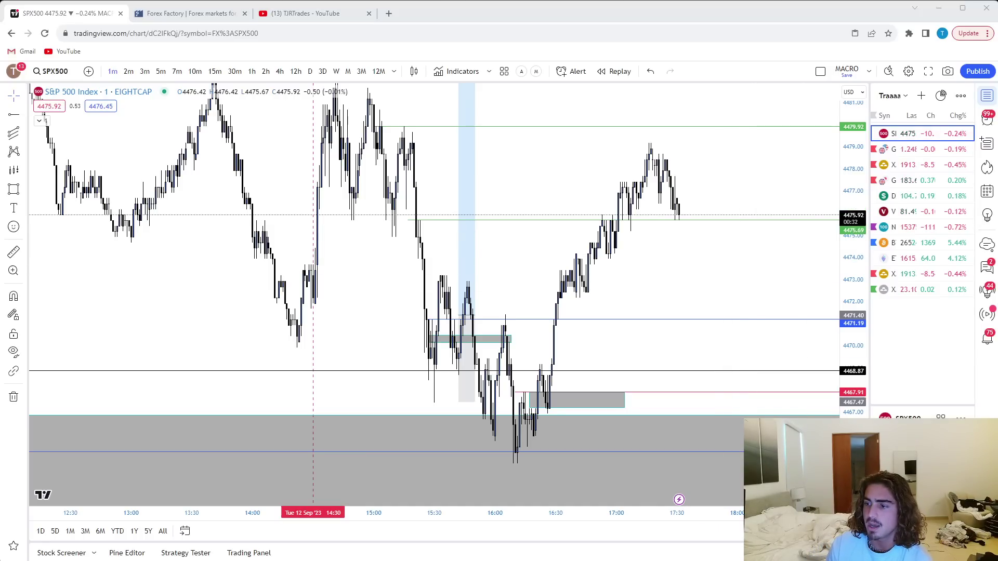
pyautogui.moveTo(811, 258); pyautogui.dragTo(717, 261)
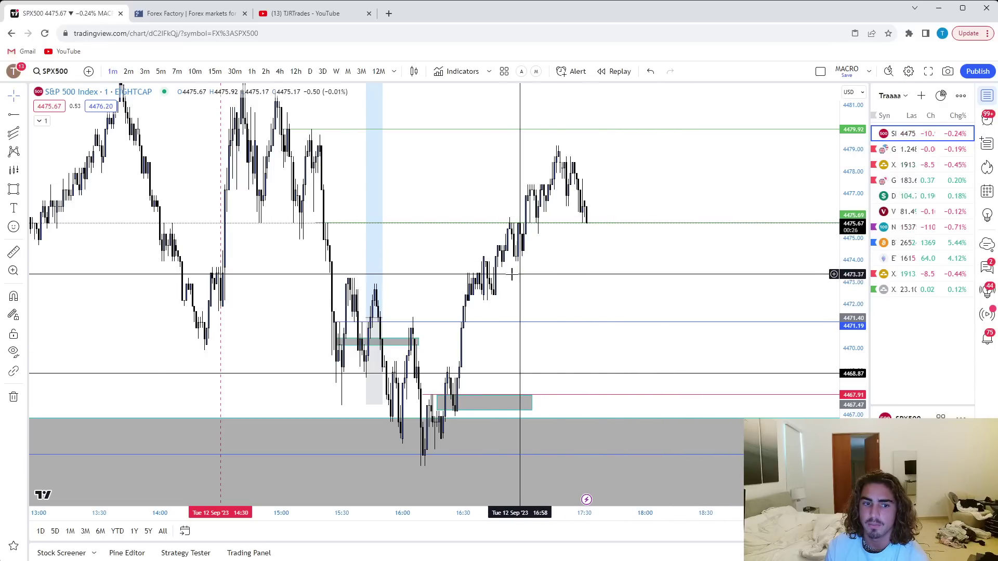
pyautogui.moveTo(366, 318)
pyautogui.mouseDown()
pyautogui.moveTo(421, 316)
pyautogui.moveTo(360, 318)
pyautogui.mouseUp()
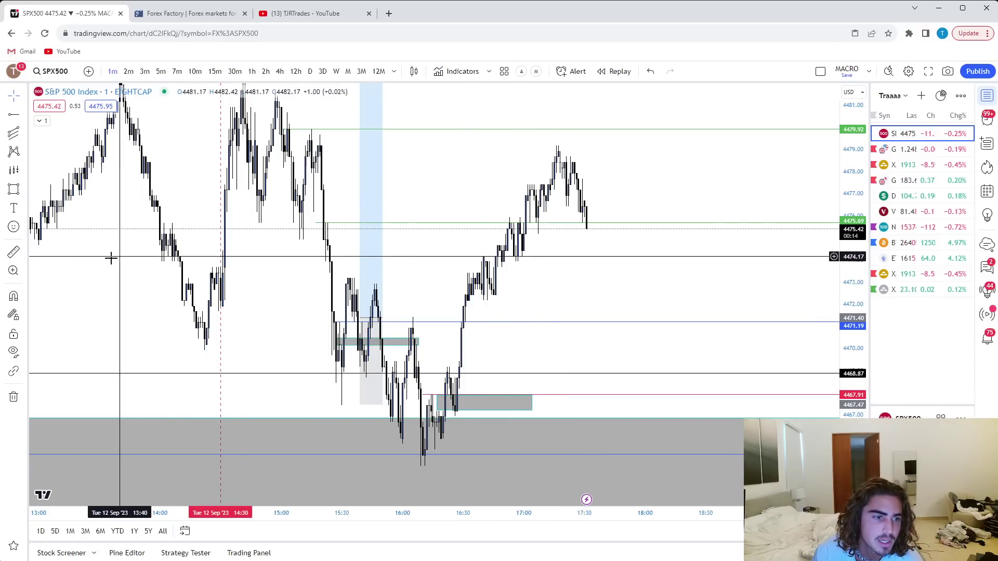
# Measure the price distance from the 15:27 low down to the level of the 16:10 low, clearing the measurement at the end
pyautogui.click(14, 252)
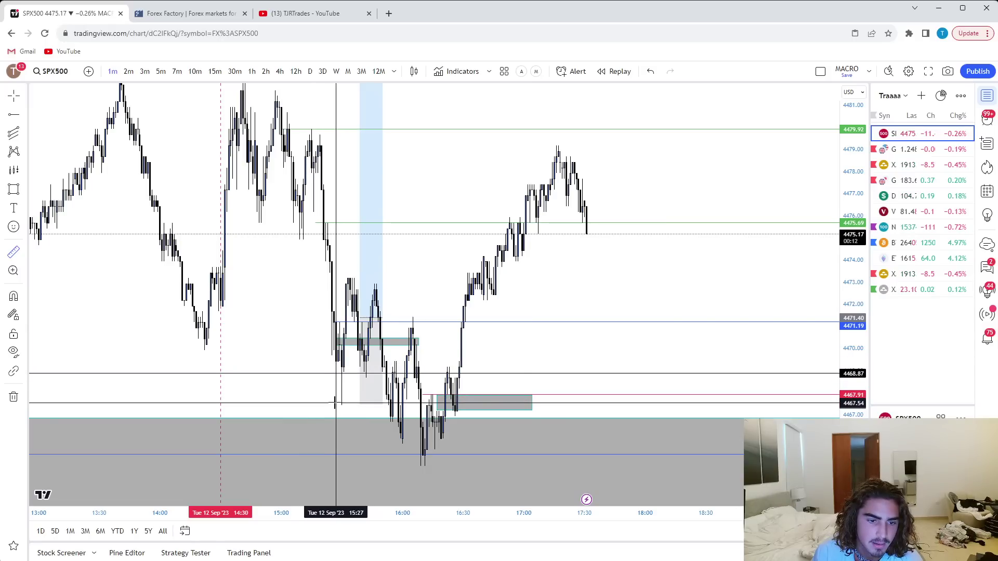
pyautogui.click(360, 466)
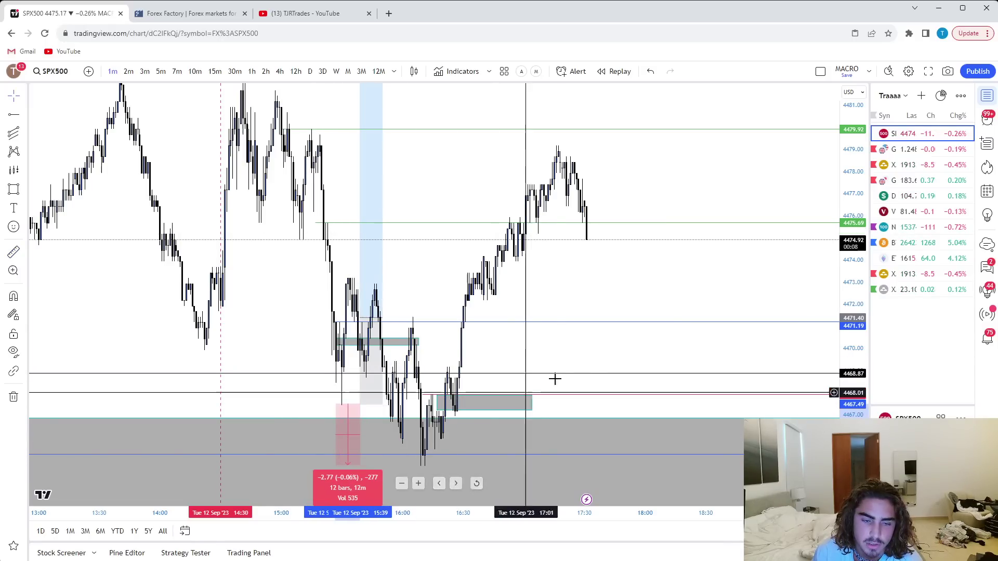
pyautogui.click(587, 363)
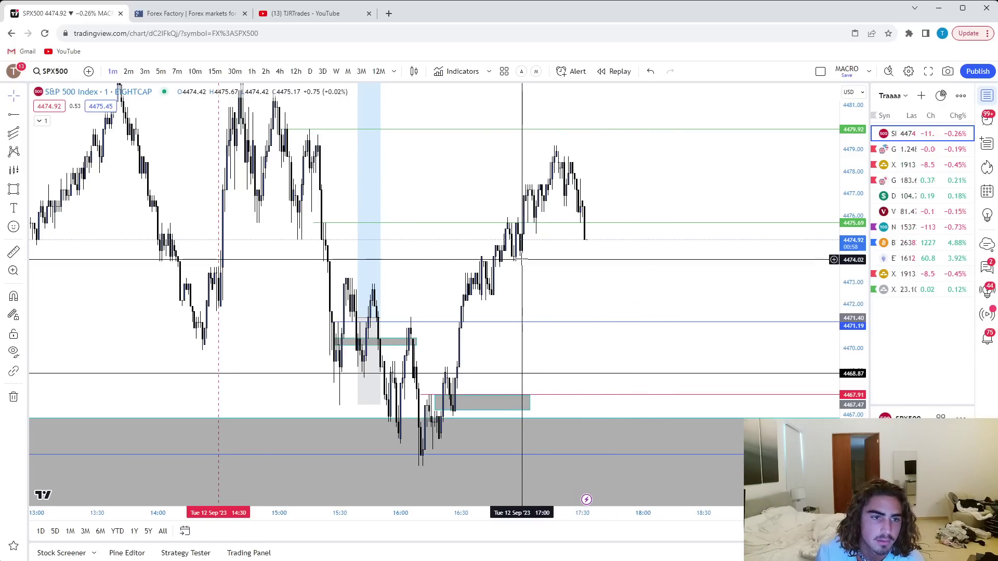
# Review the demand zone's origin and the marked 11 September low on the 5-minute chart with a compressed price scale
pyautogui.click(167, 71)
pyautogui.scroll(10, 587, 356)
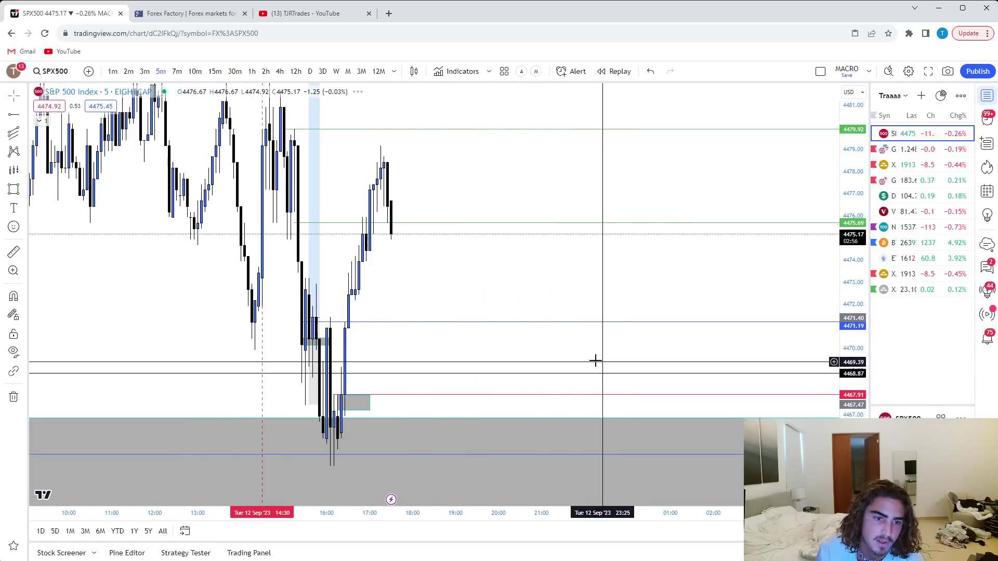
pyautogui.moveTo(177, 423); pyautogui.dragTo(544, 372)
pyautogui.moveTo(852, 232); pyautogui.dragTo(853, 436)
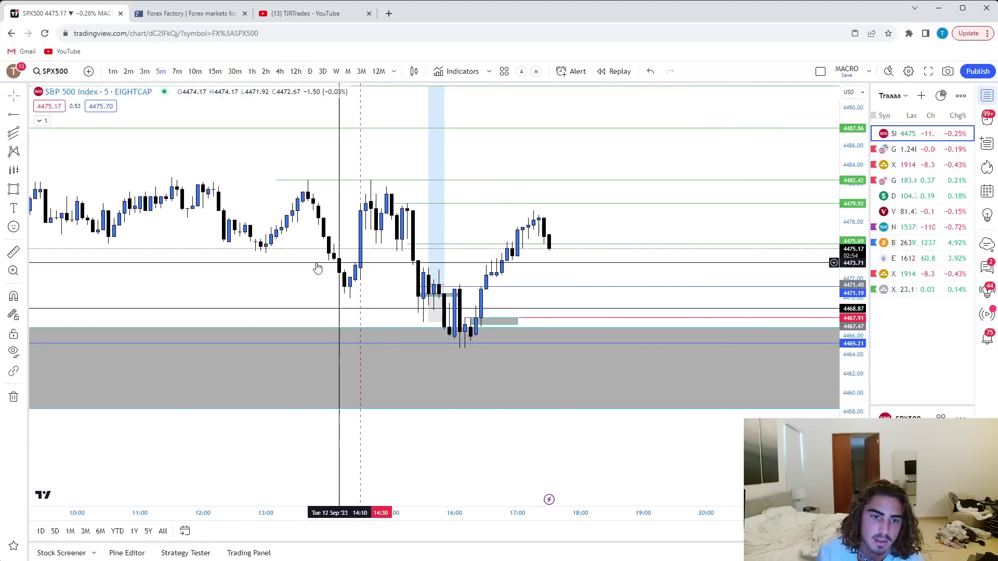
pyautogui.moveTo(590, 268); pyautogui.dragTo(623, 302)
pyautogui.scroll(-6, 623, 302)
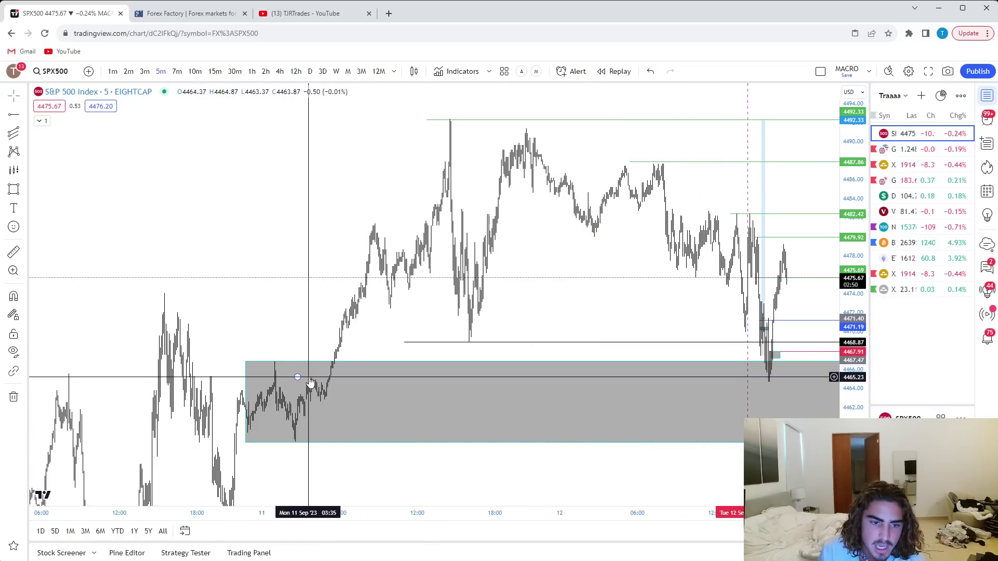
pyautogui.click(345, 377)
pyautogui.scroll(5, 347, 382)
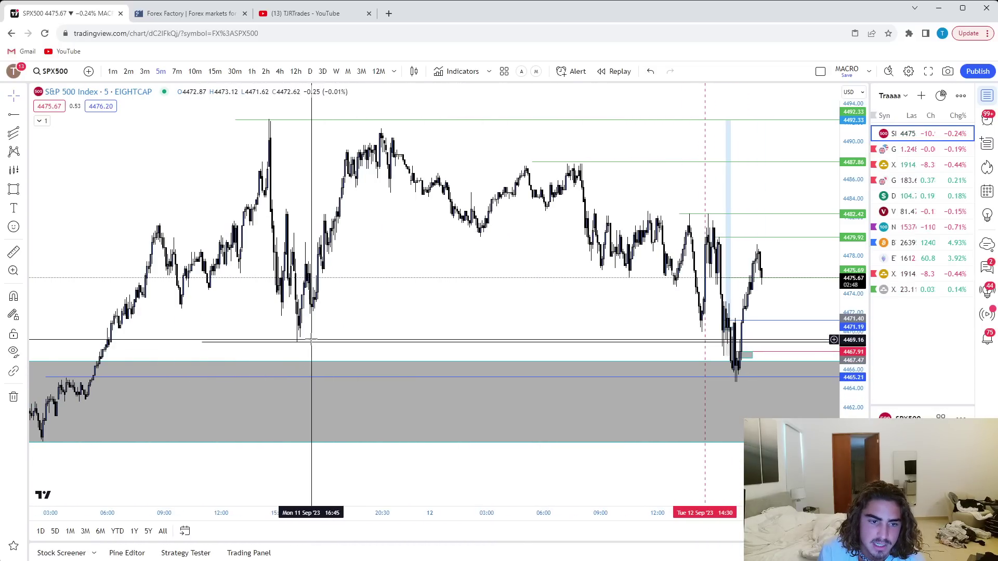
# Examine the SPX500 sell-off after 15:00 and the demand zone reversal on the 1-minute chart, from the 14:30 marker to the latest price
pyautogui.click(112, 71)
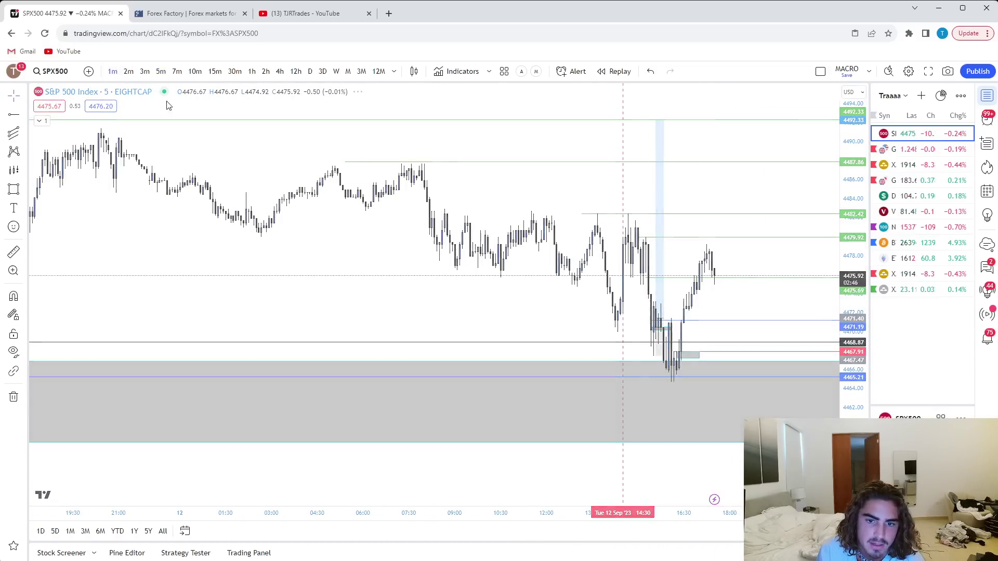
pyautogui.moveTo(853, 440); pyautogui.dragTo(851, 249)
pyautogui.moveTo(785, 340); pyautogui.dragTo(695, 294)
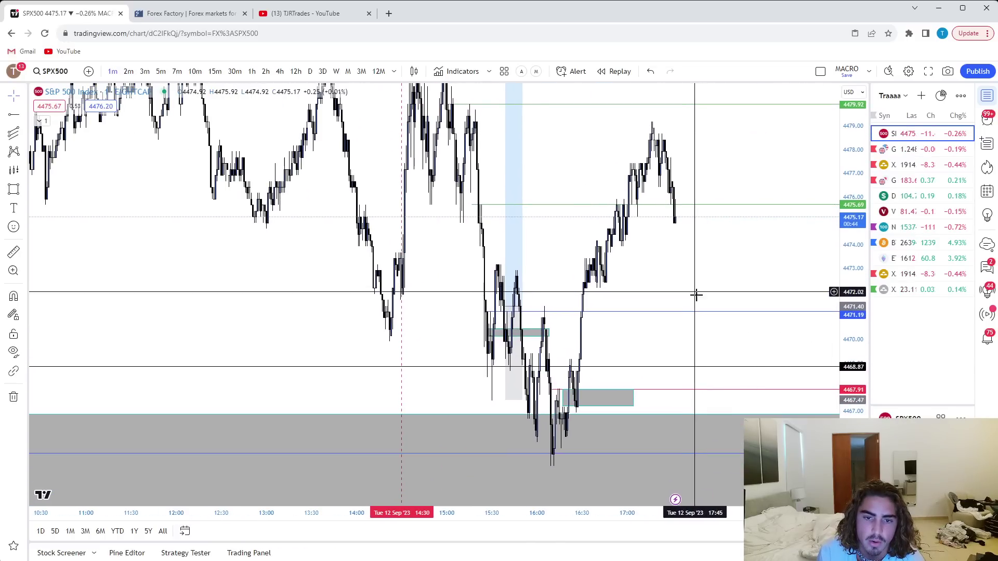
pyautogui.scroll(5, 695, 320)
pyautogui.moveTo(530, 289); pyautogui.dragTo(682, 240)
pyautogui.moveTo(513, 233); pyautogui.dragTo(439, 247)
pyautogui.moveTo(851, 220); pyautogui.dragTo(851, 305)
pyautogui.moveTo(732, 253); pyautogui.dragTo(704, 285)
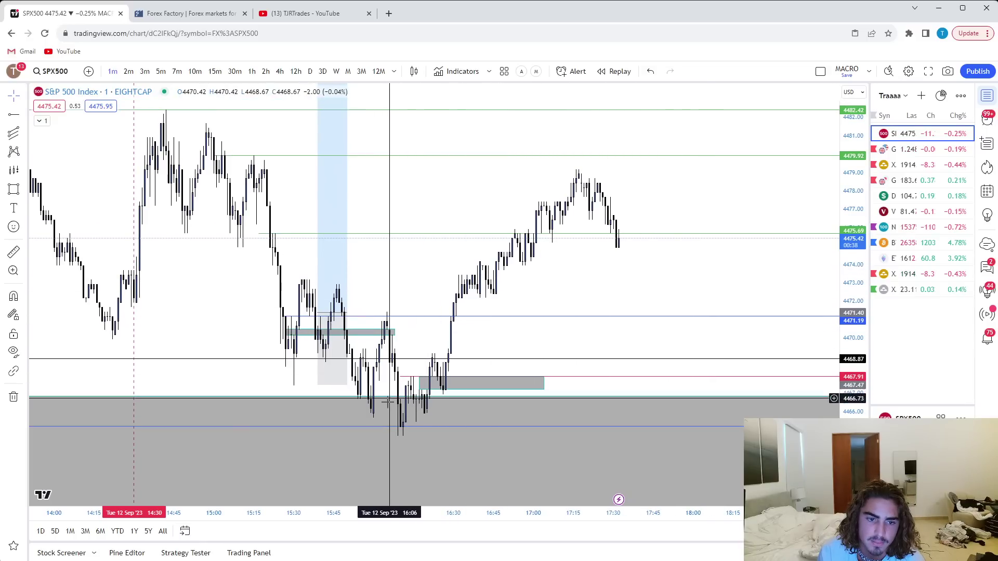
pyautogui.scroll(-2, 639, 260)
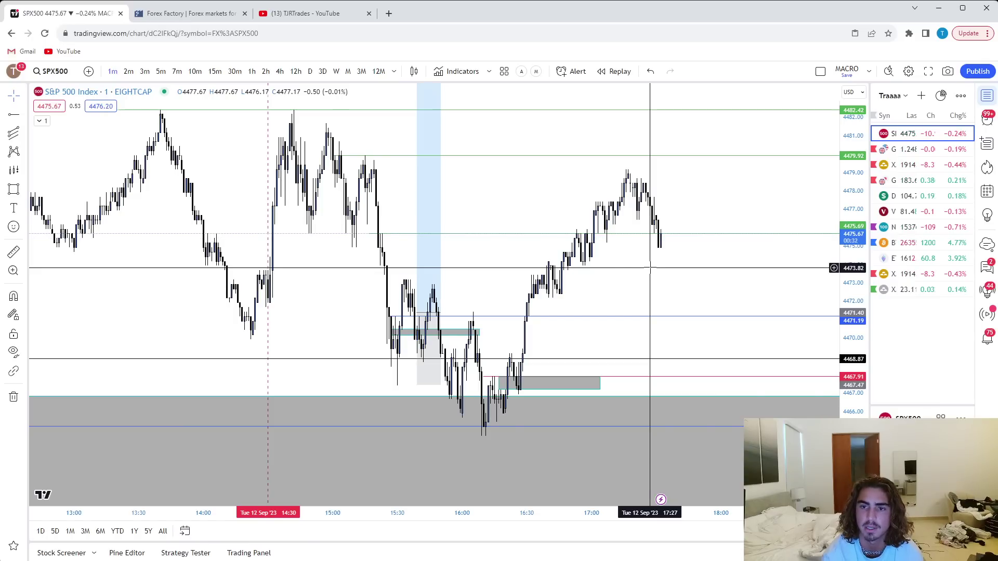
pyautogui.hscroll(-2, 696, 272)
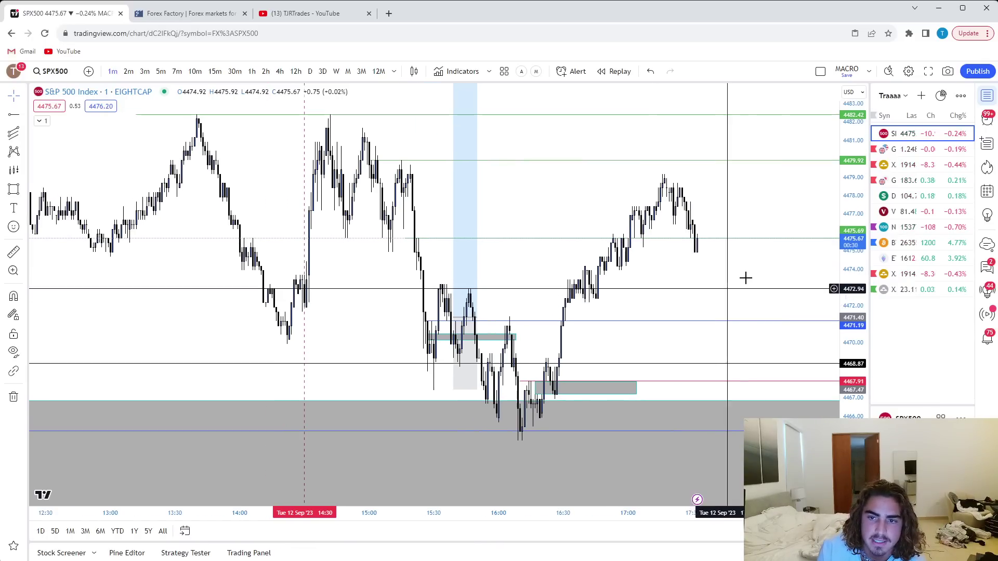
# Switch to GBPUSD and view its long position and demand zone on the 1-minute and 15-minute charts
pyautogui.click(902, 150)
pyautogui.scroll(-5, 775, 244)
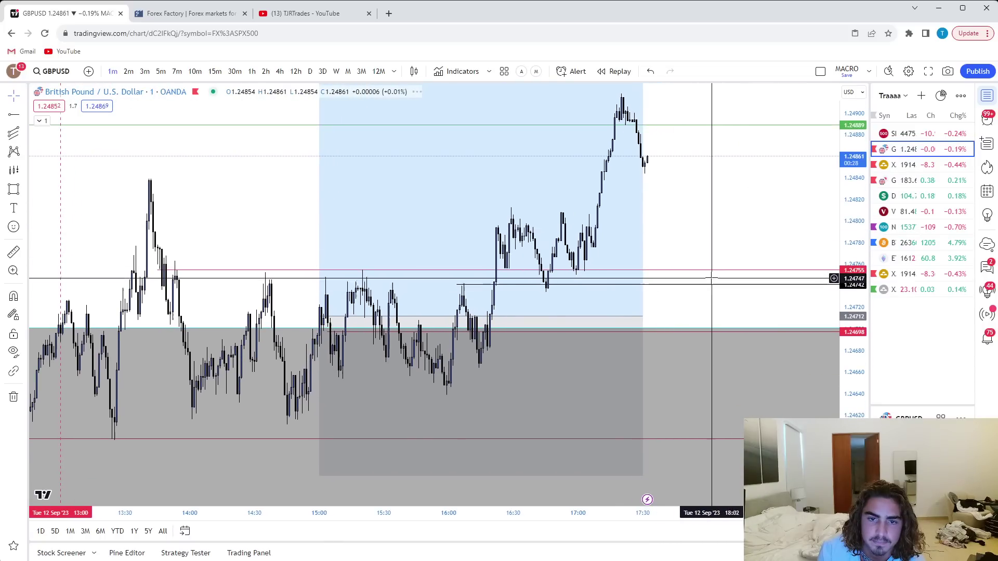
pyautogui.moveTo(786, 229); pyautogui.dragTo(701, 253)
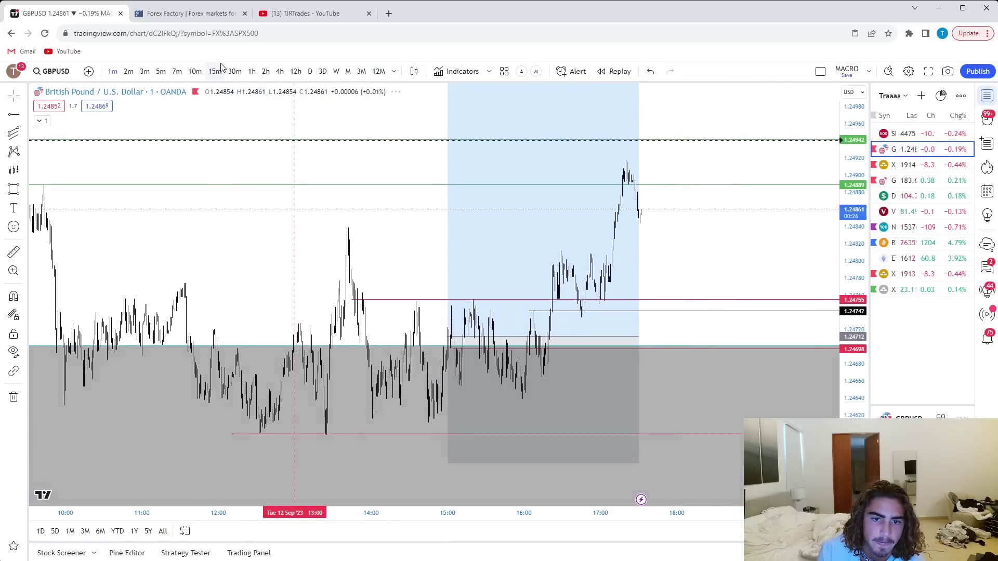
pyautogui.click(215, 71)
pyautogui.moveTo(424, 250); pyautogui.dragTo(575, 280)
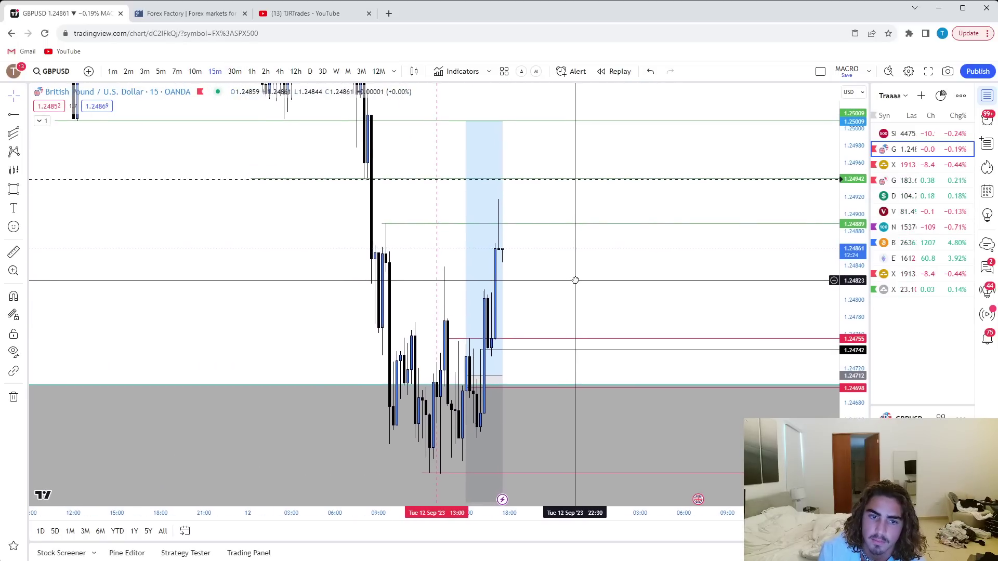
pyautogui.moveTo(848, 273); pyautogui.dragTo(848, 354)
pyautogui.moveTo(645, 310); pyautogui.dragTo(702, 296)
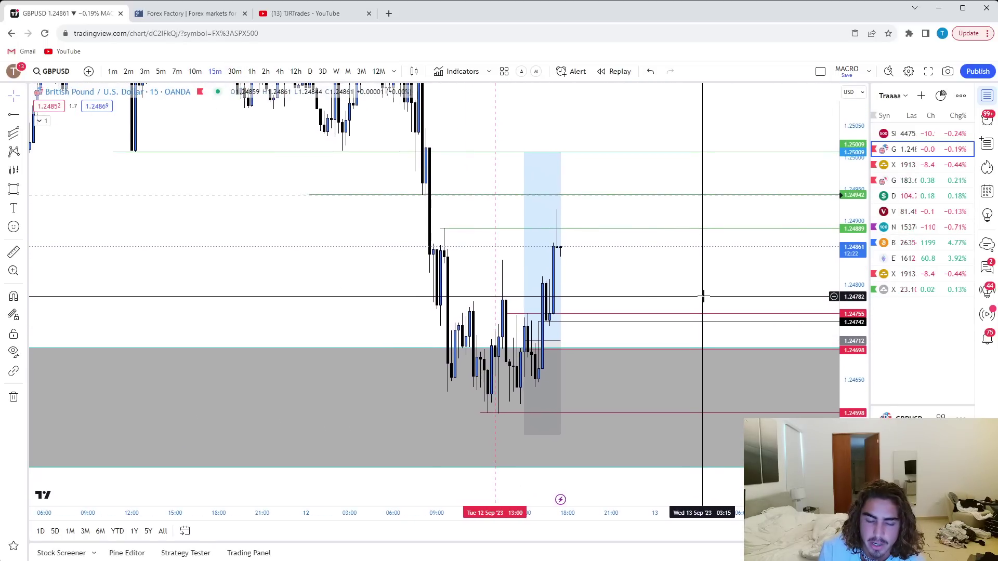
pyautogui.moveTo(665, 270); pyautogui.dragTo(643, 280)
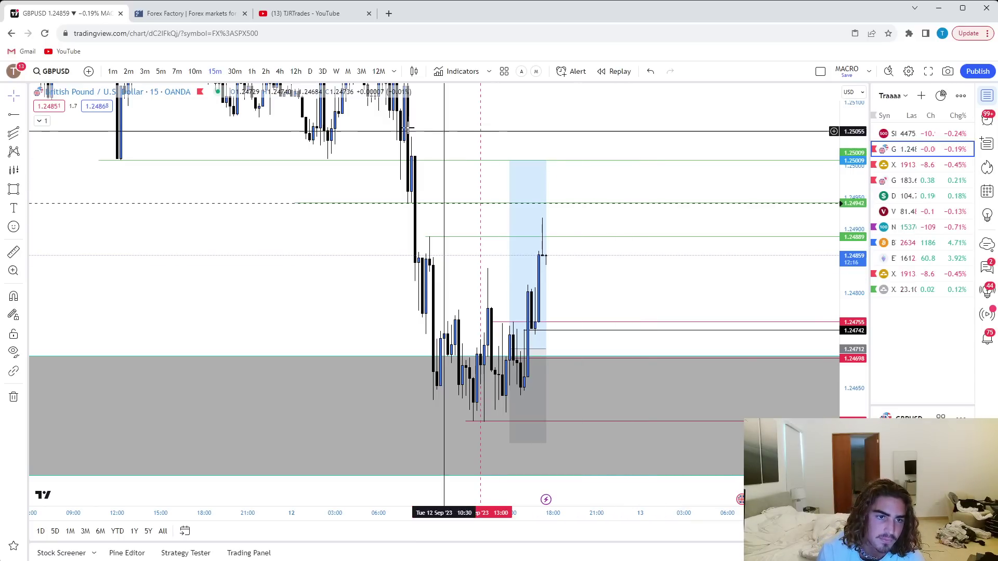
# Examine the origin of the GBPUSD demand zone on 8 September and the rally out of it on the 1-hour chart
pyautogui.click(252, 73)
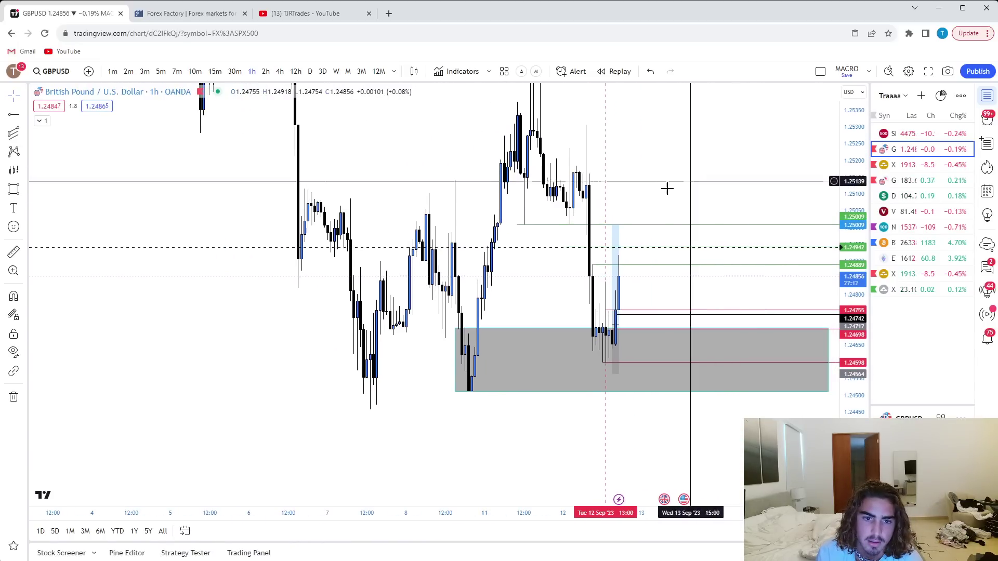
pyautogui.click(461, 330)
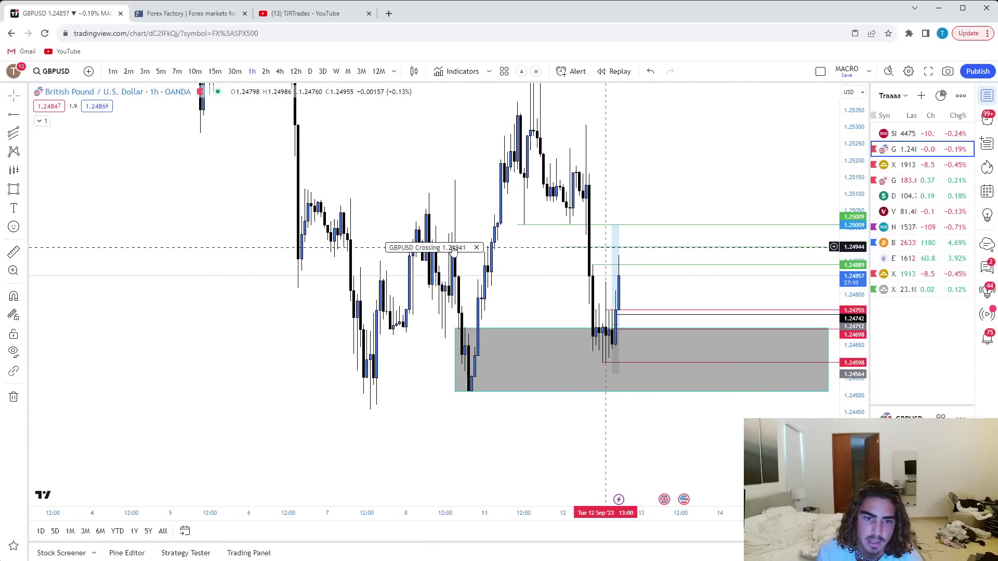
pyautogui.click(471, 393)
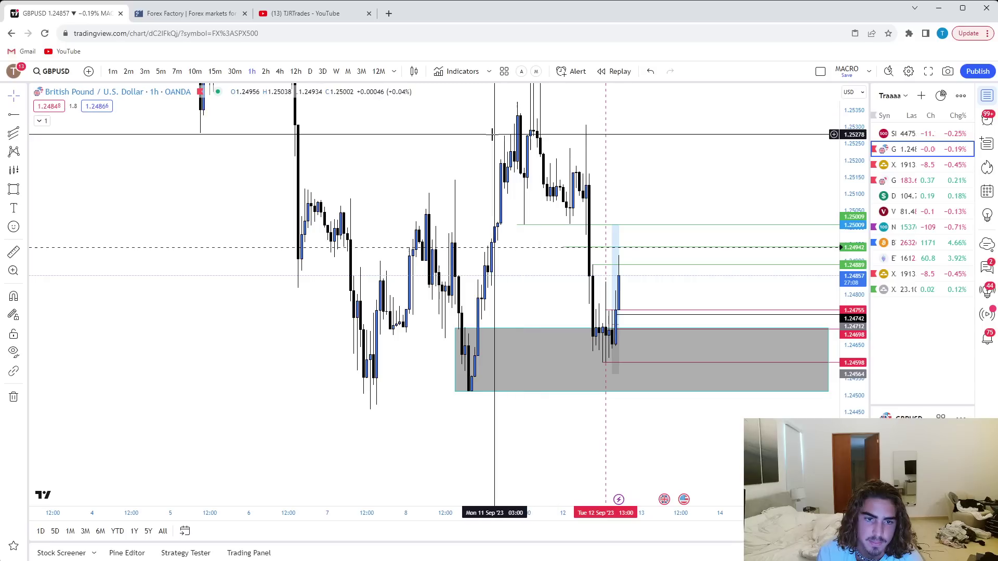
pyautogui.moveTo(437, 170); pyautogui.dragTo(390, 288)
pyautogui.moveTo(854, 143); pyautogui.dragTo(853, 255)
pyautogui.moveTo(690, 223); pyautogui.dragTo(715, 155)
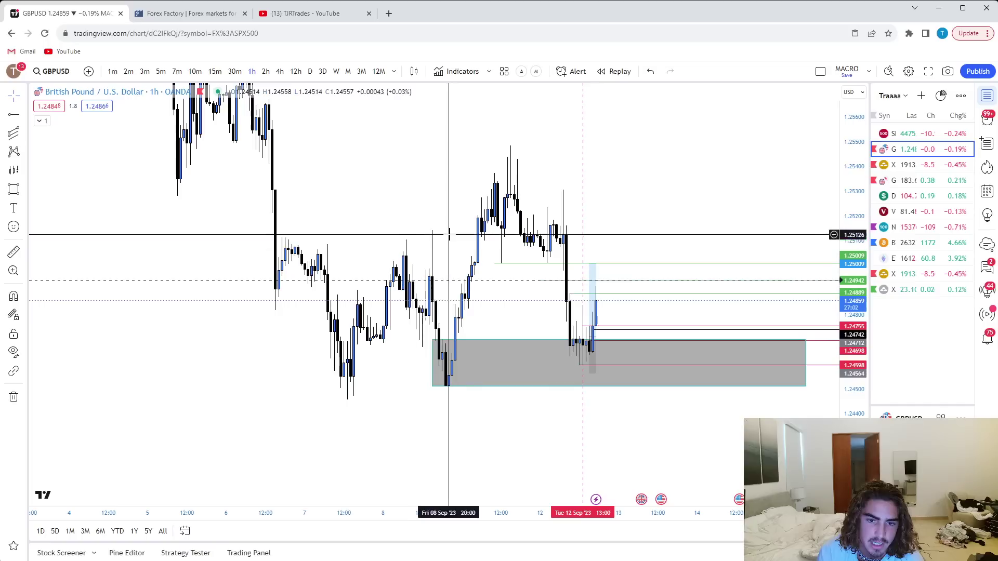
# Examine the demand zone on the 15-minute chart and how price trades inside it on 12 September
pyautogui.click(214, 71)
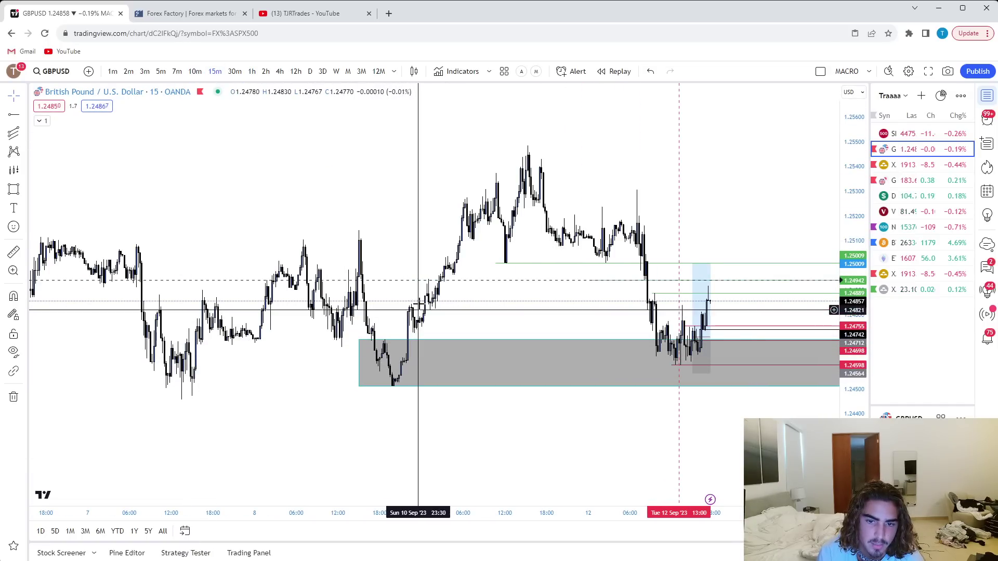
pyautogui.scroll(5, 577, 323)
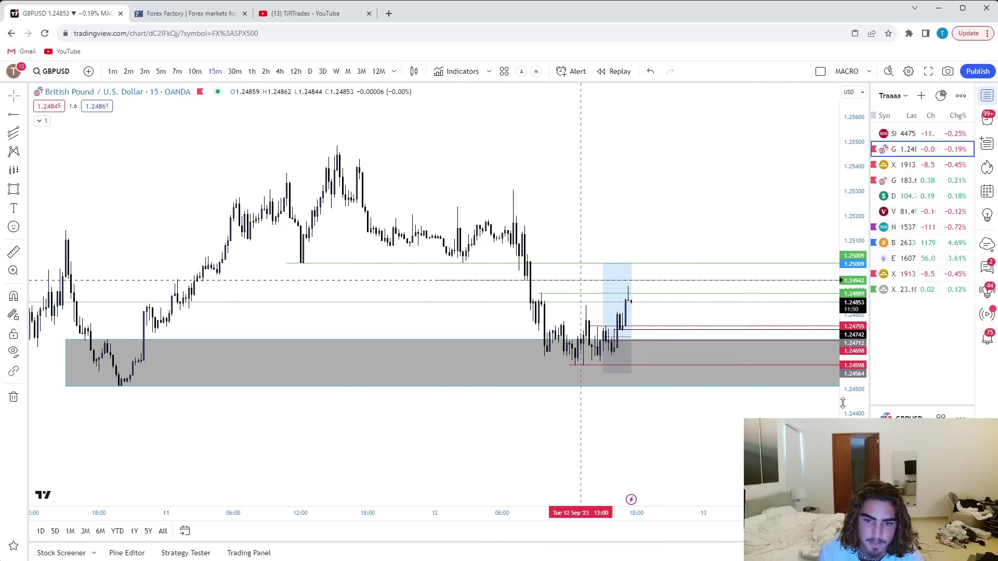
pyautogui.moveTo(847, 441); pyautogui.dragTo(833, 163)
pyautogui.scroll(5, 720, 347)
pyautogui.moveTo(711, 348); pyautogui.dragTo(706, 200)
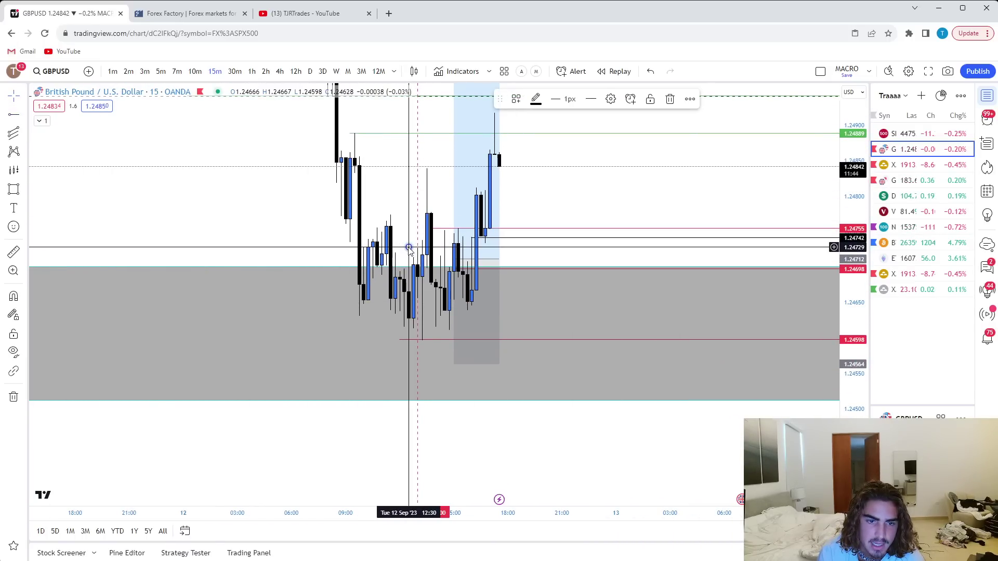
# Move the horizontal ray to the 12 September swing high near 1.24777, starting at 10:45, and delete it
pyautogui.moveTo(409, 248); pyautogui.dragTo(380, 214)
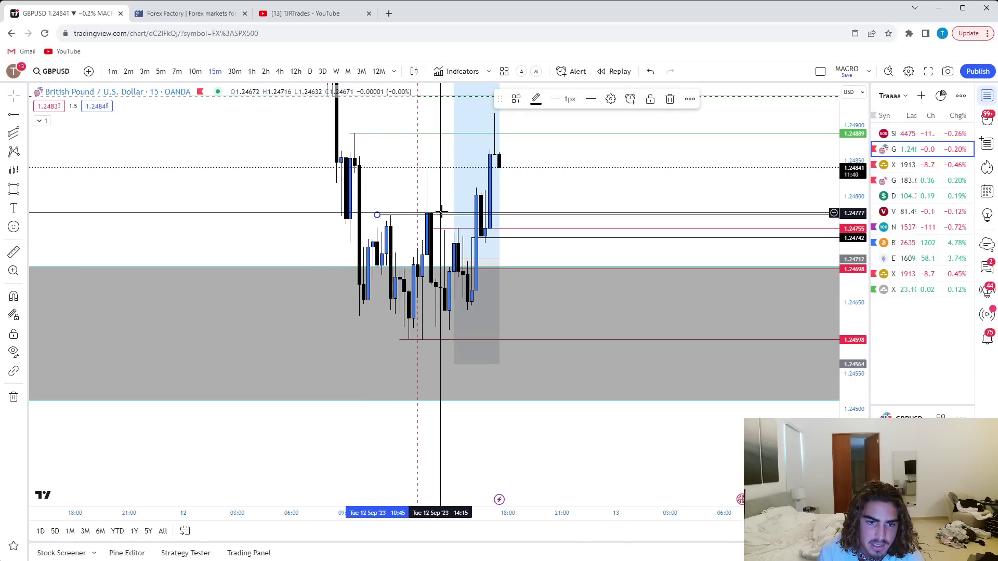
pyautogui.press('Delete')
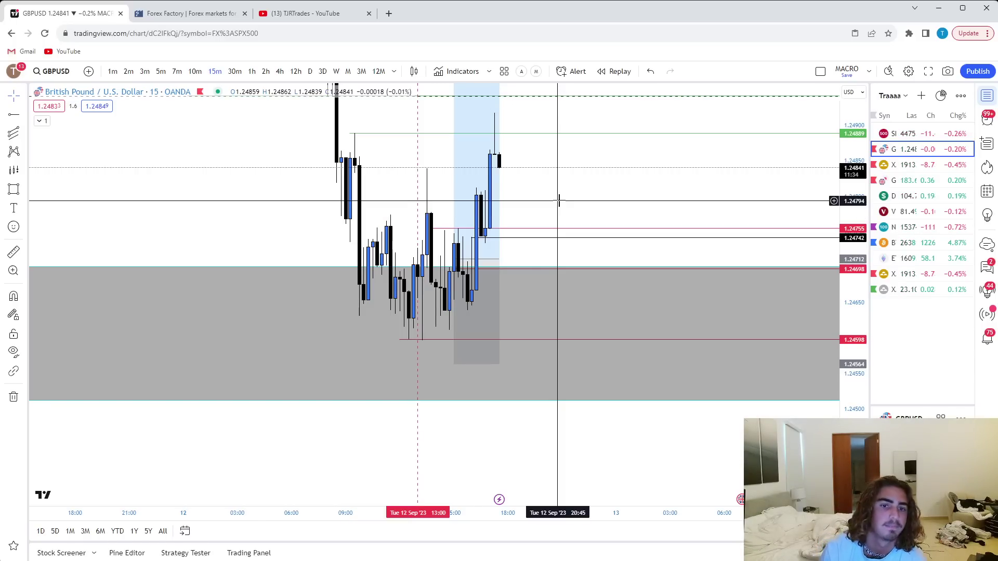
# Examine the 13:20 low at the 1.24598 level and the candles around it on the 5-minute chart
pyautogui.moveTo(607, 200); pyautogui.dragTo(635, 209)
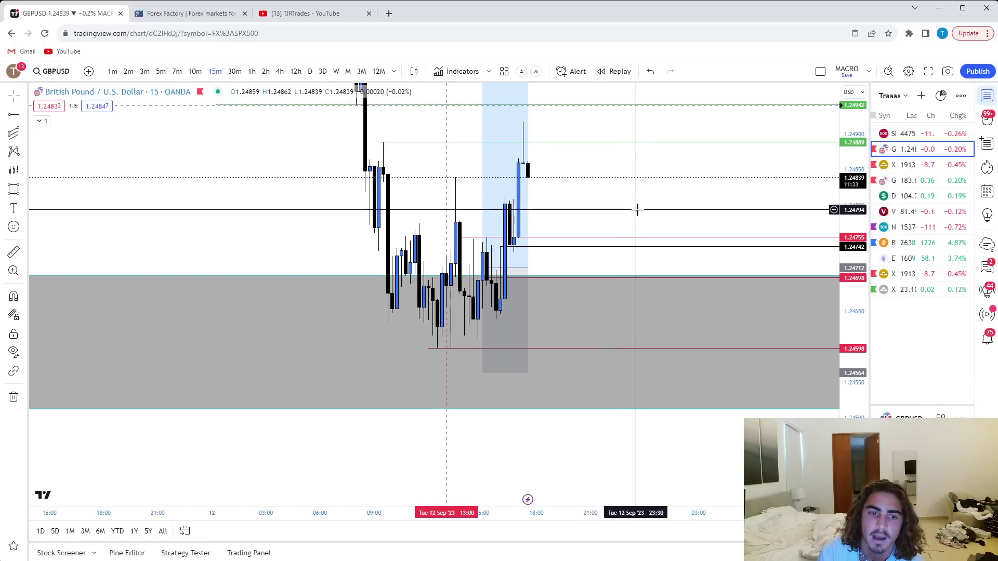
pyautogui.click(162, 72)
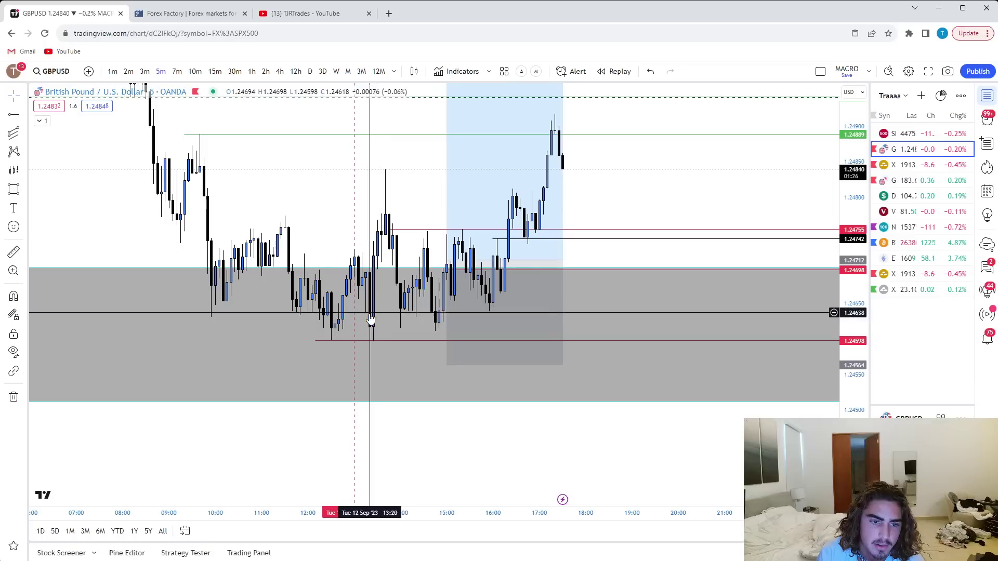
pyautogui.click(357, 254)
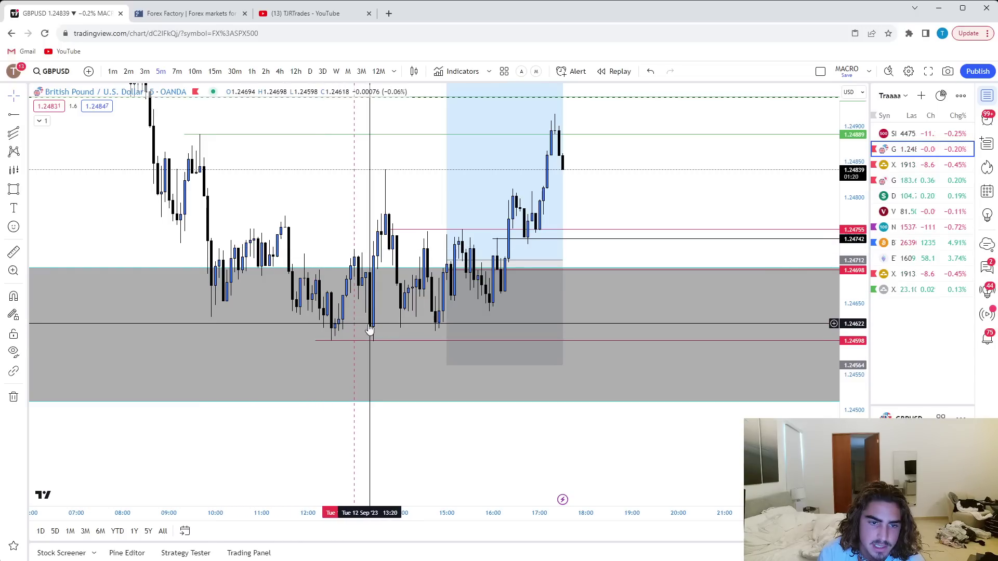
pyautogui.click(19, 189)
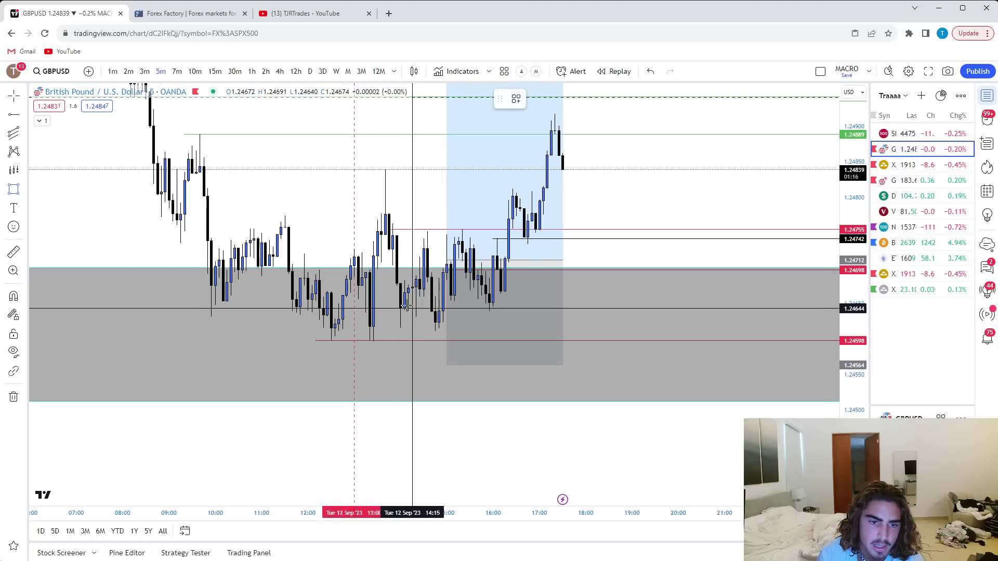
pyautogui.moveTo(414, 192); pyautogui.dragTo(473, 194)
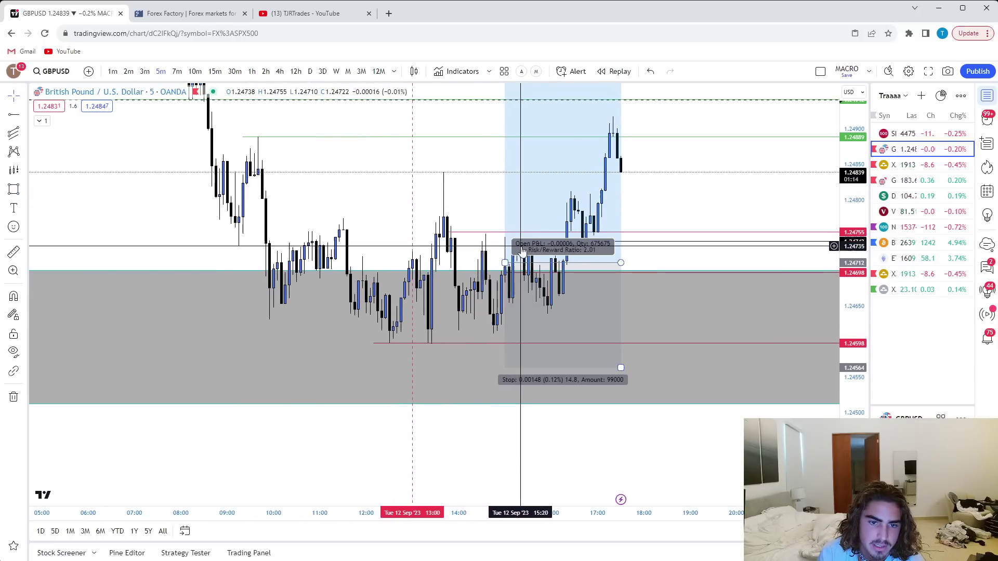
# Extend the long position drawing's start back to about 14:25, keeping its entry level
pyautogui.moveTo(505, 263); pyautogui.dragTo(477, 263)
pyautogui.click(458, 205)
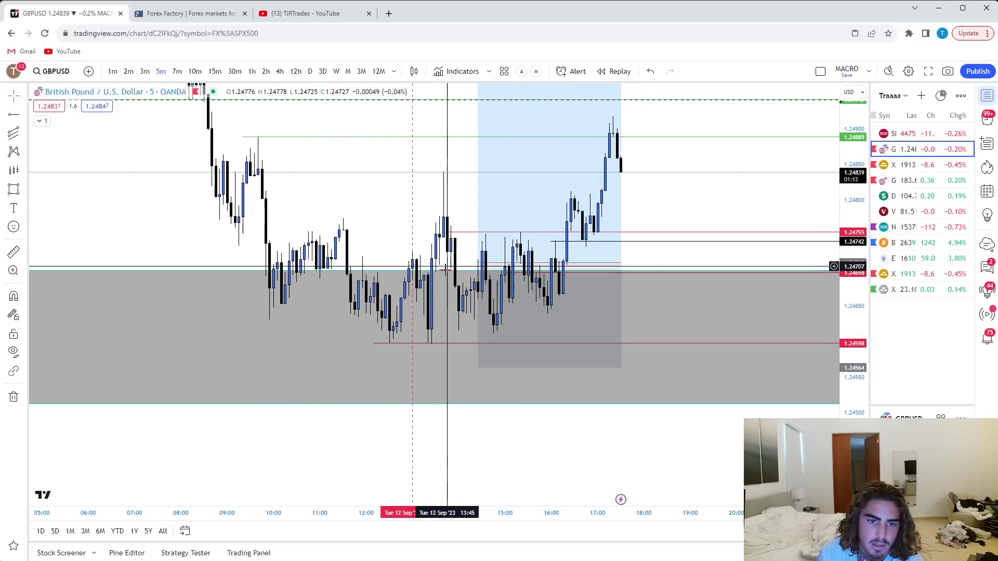
# Move the long position's start to about 15:13 on the 1-minute chart, keeping the entry at 1.24712
pyautogui.click(112, 71)
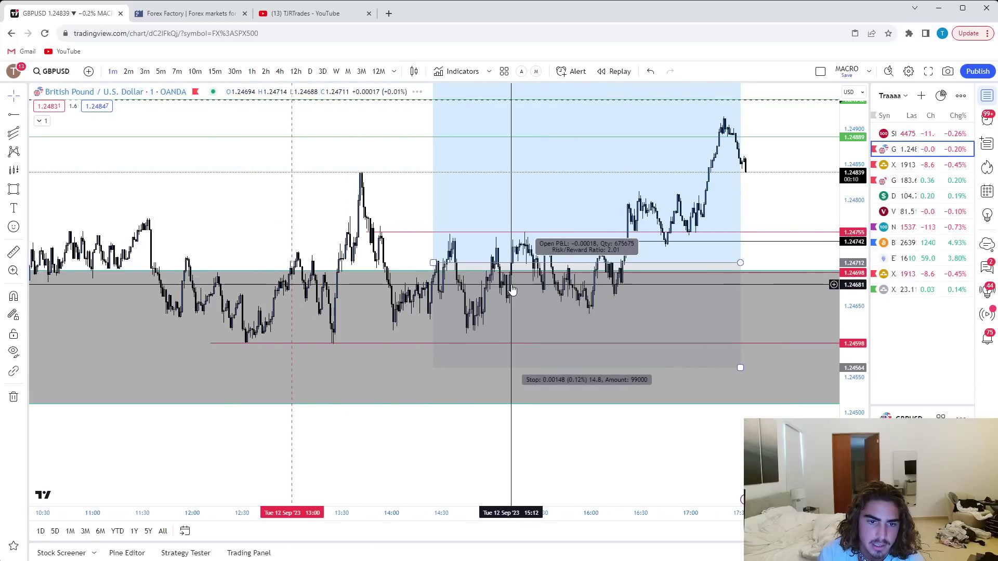
pyautogui.scroll(6, 541, 204)
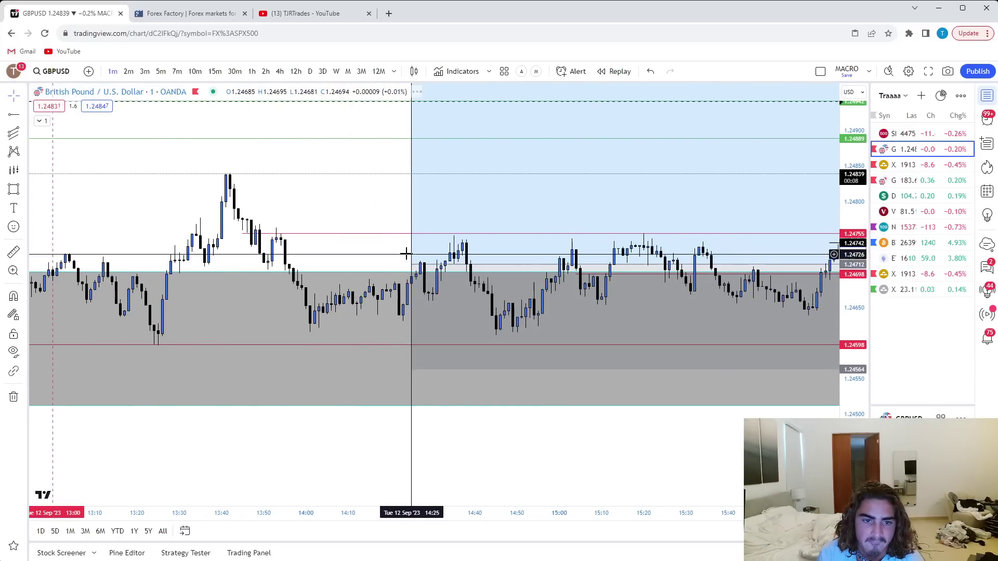
pyautogui.scroll(-3, 312, 234)
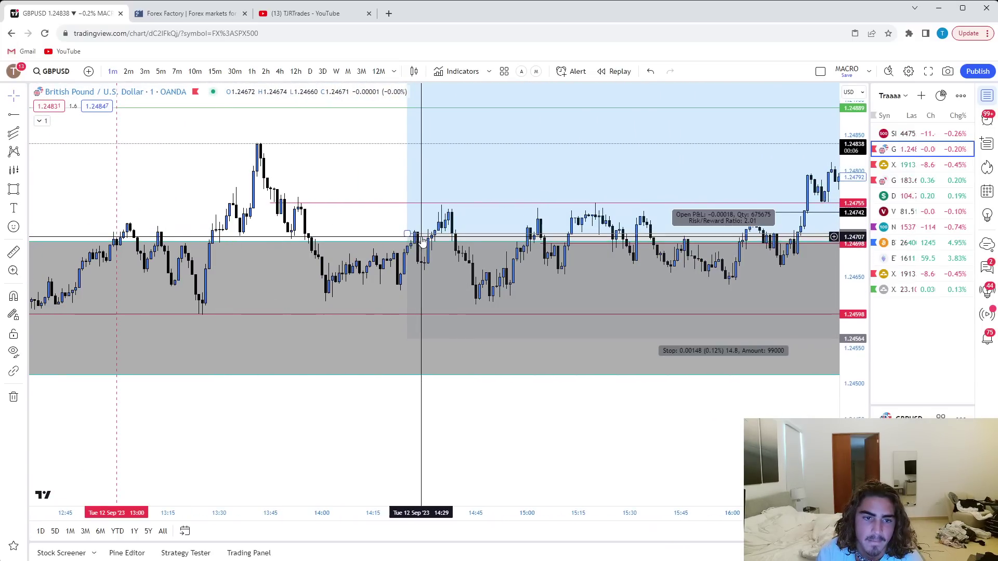
pyautogui.moveTo(408, 240)
pyautogui.mouseDown()
pyautogui.moveTo(533, 242)
pyautogui.moveTo(369, 233)
pyautogui.moveTo(411, 237)
pyautogui.mouseUp()
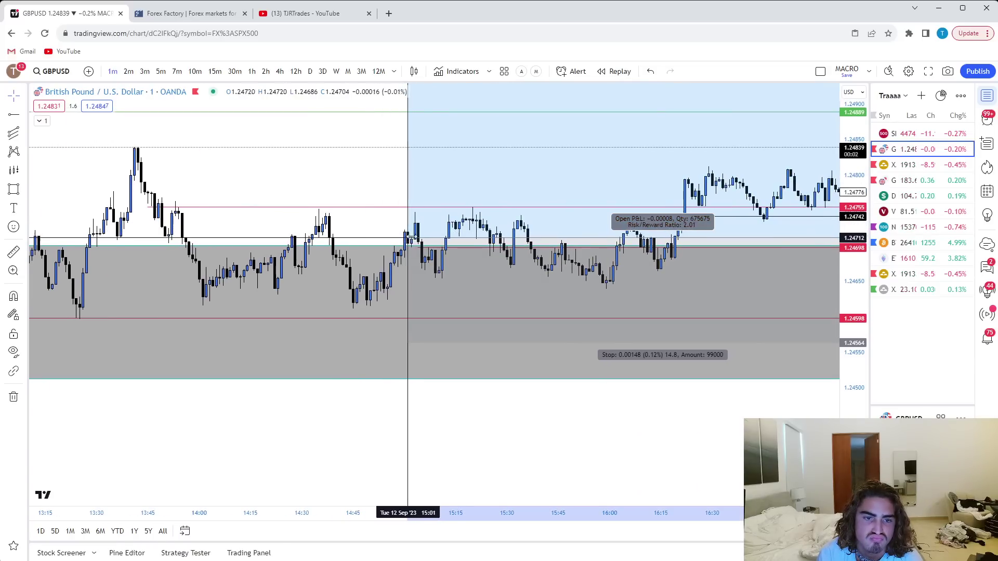
pyautogui.scroll(-5, 520, 244)
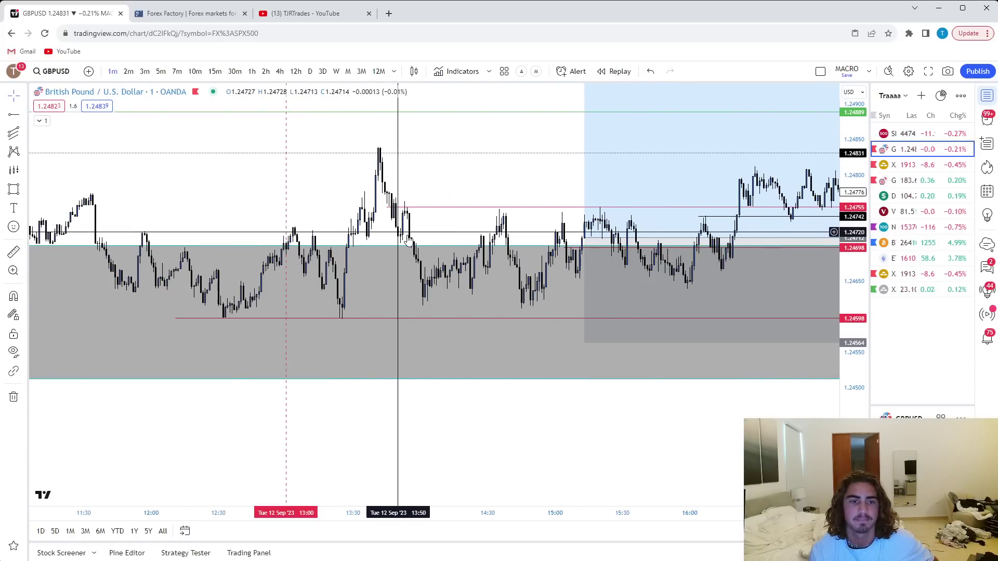
# Examine the 1-minute price action between the 13:00 marker and the long entry, including the 14:43 low and the highs near 1.24755
pyautogui.moveTo(567, 247); pyautogui.dragTo(419, 224)
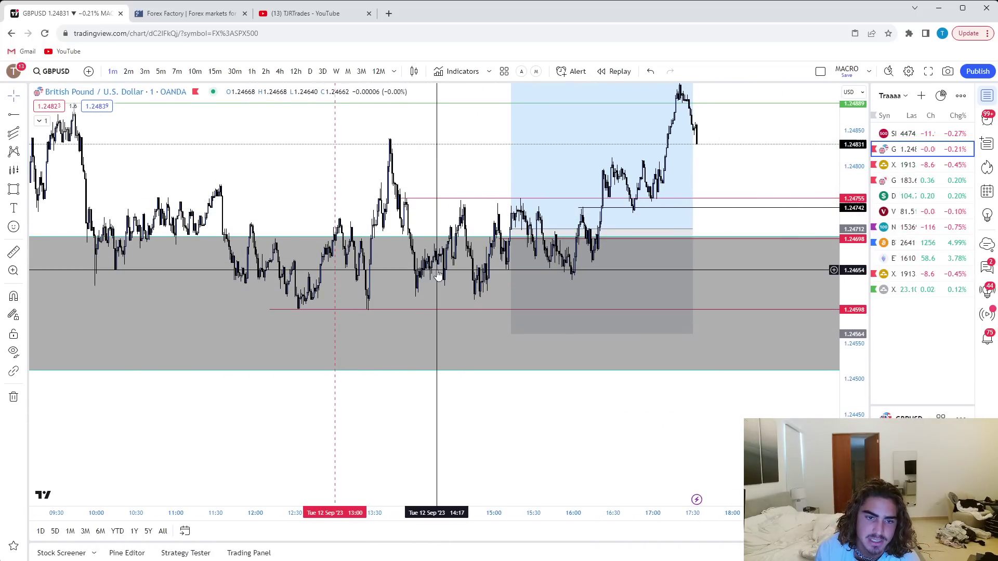
pyautogui.moveTo(472, 211); pyautogui.dragTo(355, 222)
pyautogui.scroll(4, 367, 217)
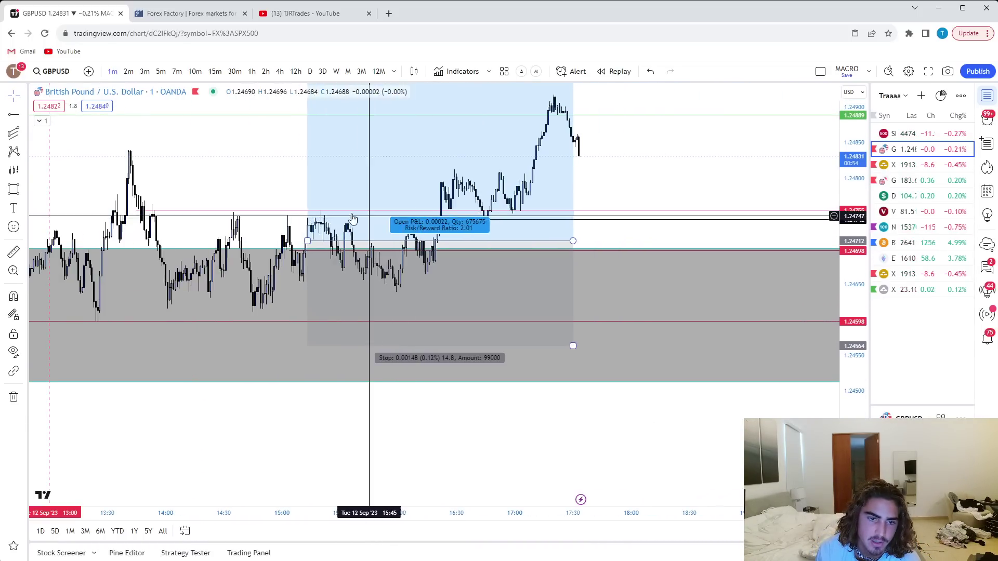
pyautogui.moveTo(249, 188); pyautogui.dragTo(510, 196)
pyautogui.scroll(4, 541, 208)
pyautogui.moveTo(375, 248); pyautogui.dragTo(420, 203)
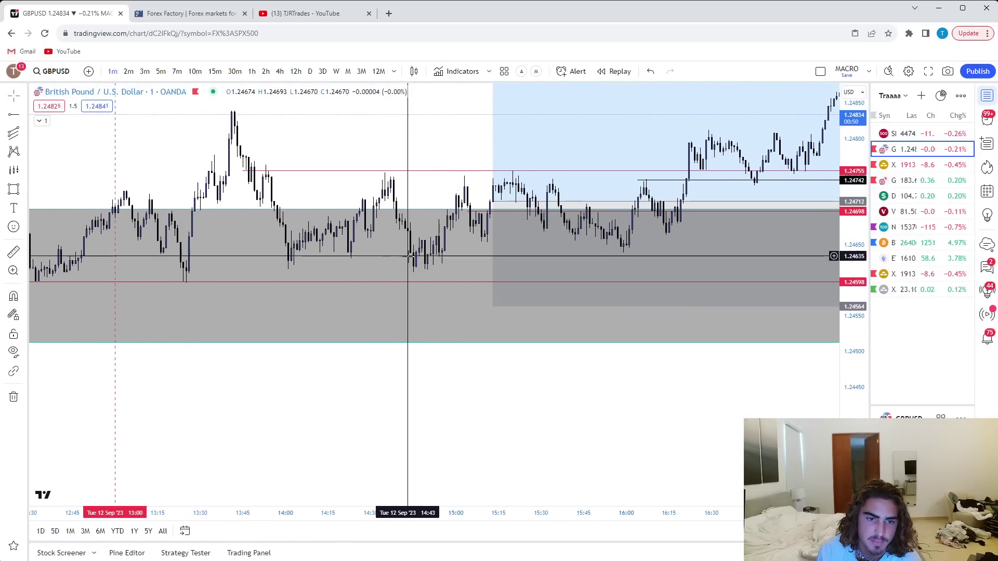
pyautogui.scroll(-2, 382, 253)
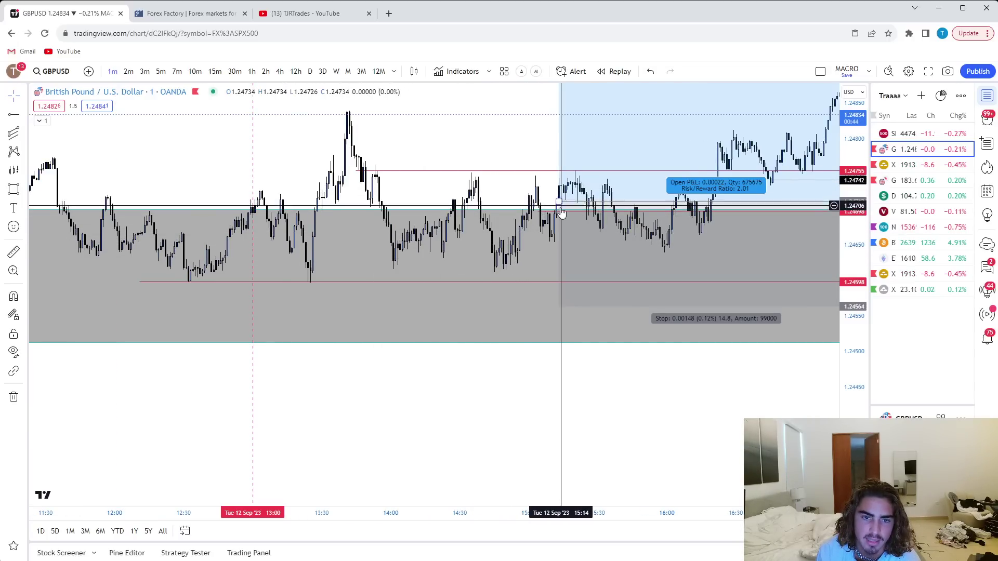
pyautogui.scroll(5, 562, 212)
pyautogui.moveTo(358, 128); pyautogui.dragTo(502, 179)
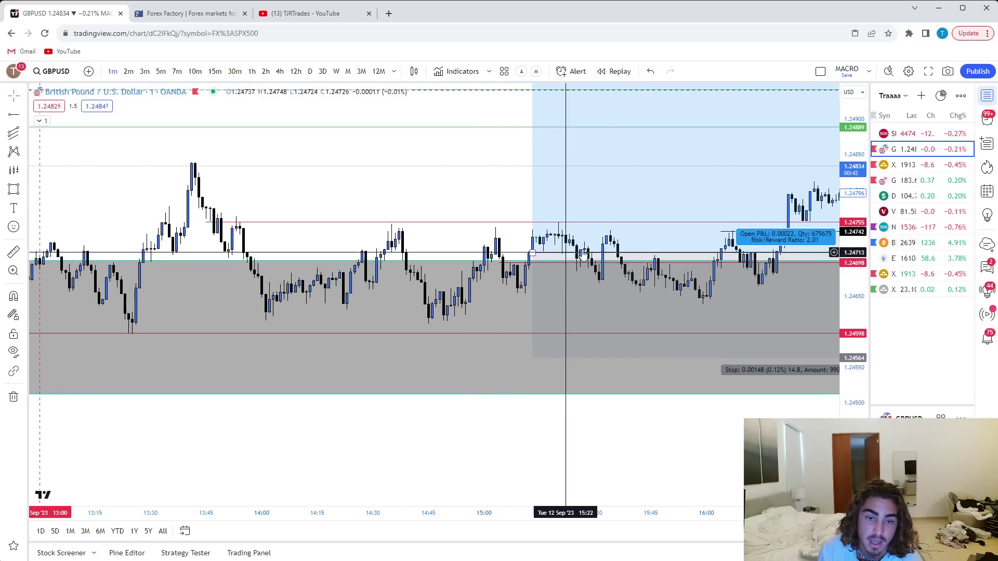
# Examine the 1-minute price action around the long position, from the morning range through the rally after 17:00
pyautogui.scroll(-3, 613, 275)
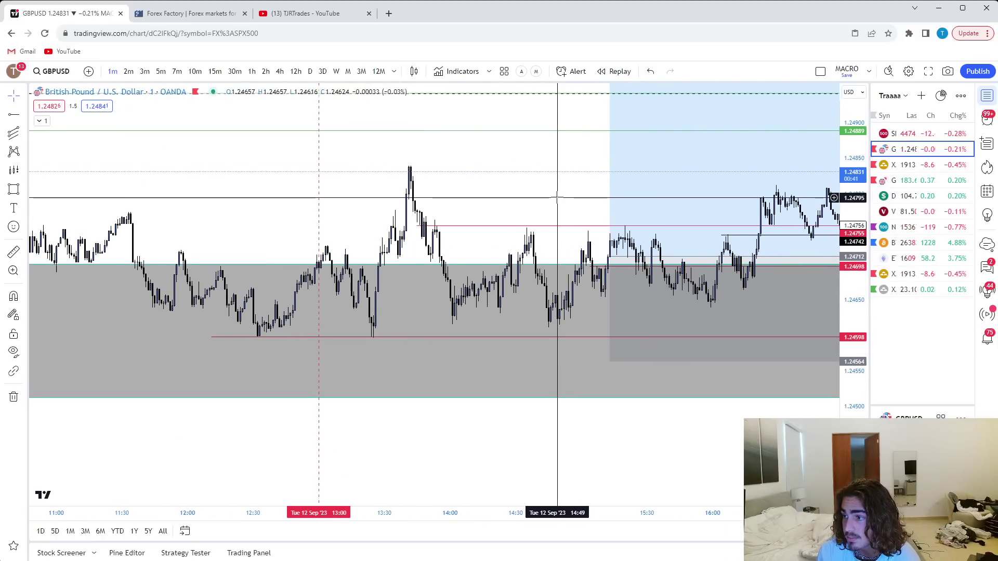
pyautogui.scroll(-5, 566, 200)
pyautogui.moveTo(671, 196); pyautogui.dragTo(391, 207)
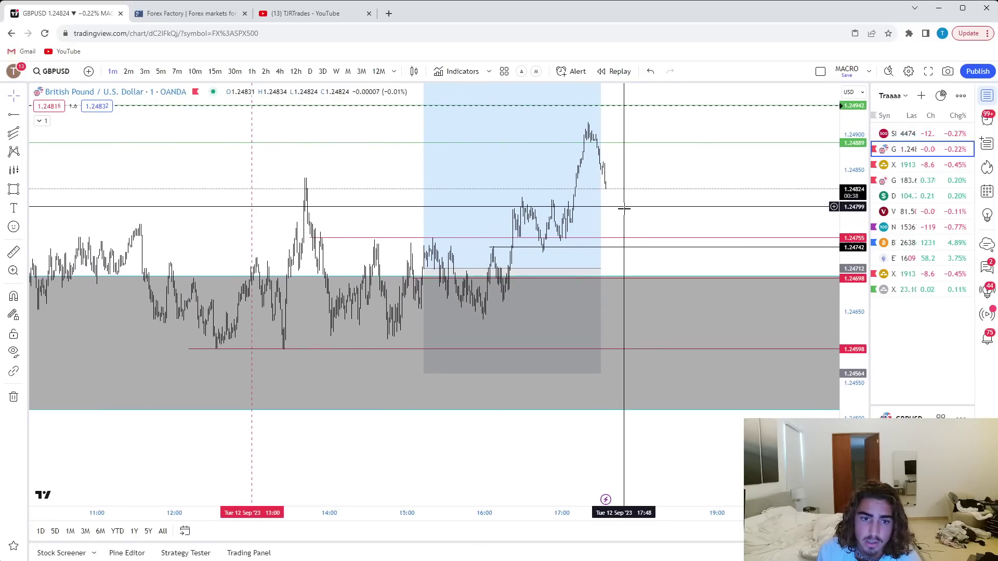
pyautogui.scroll(3, 624, 208)
pyautogui.click(521, 263)
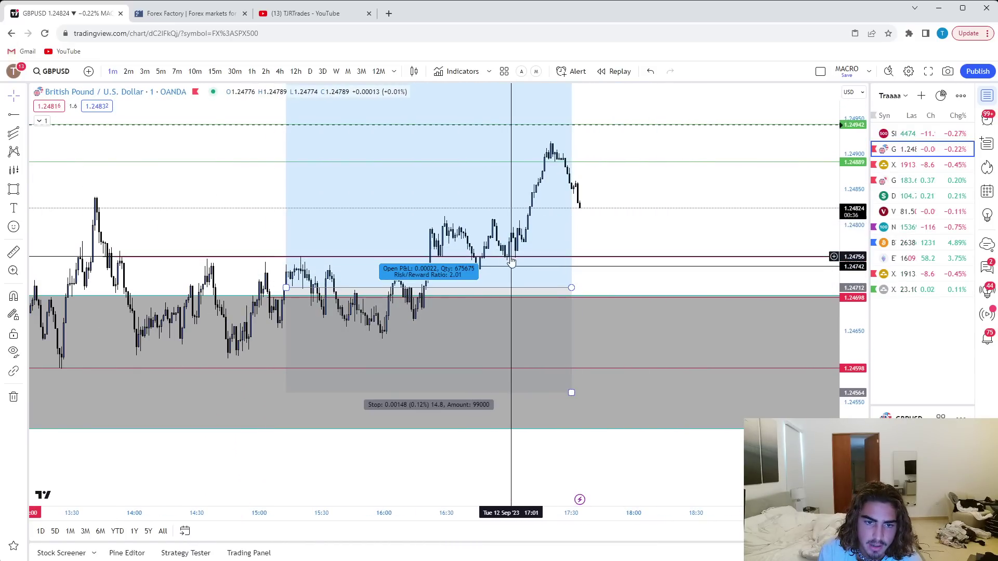
pyautogui.scroll(-5, 658, 272)
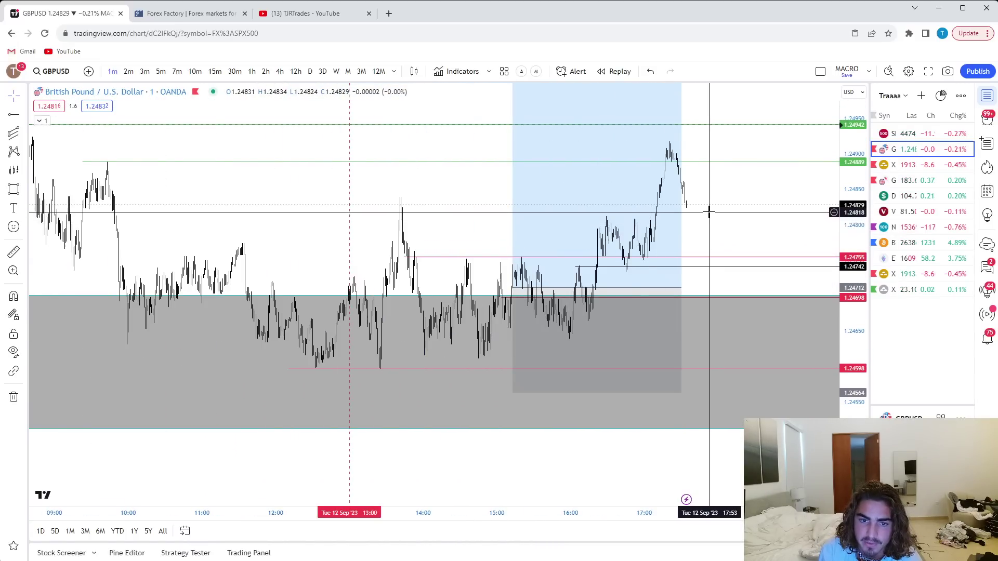
pyautogui.scroll(3, 751, 224)
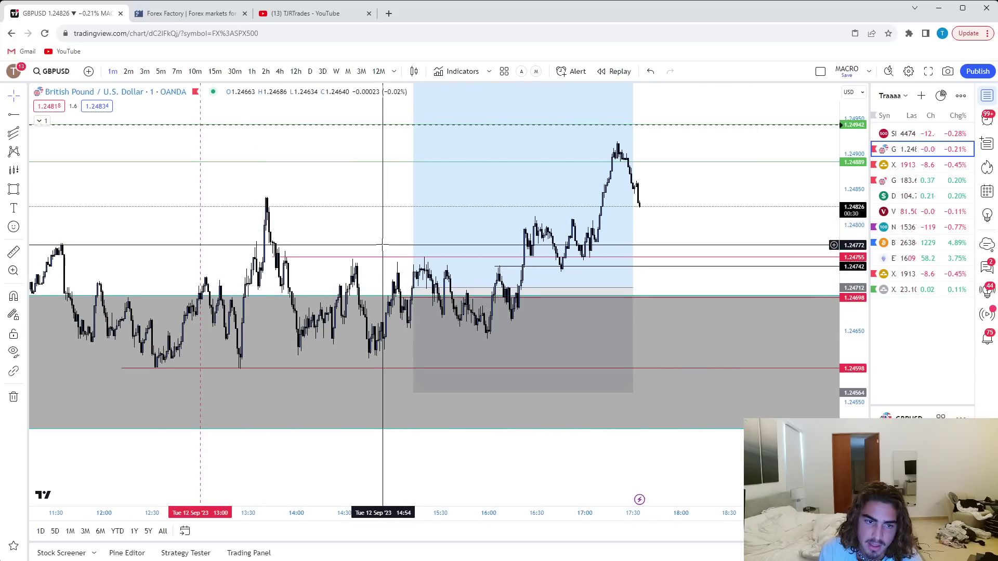
pyautogui.moveTo(392, 245); pyautogui.dragTo(418, 248)
pyautogui.moveTo(430, 205); pyautogui.dragTo(486, 208)
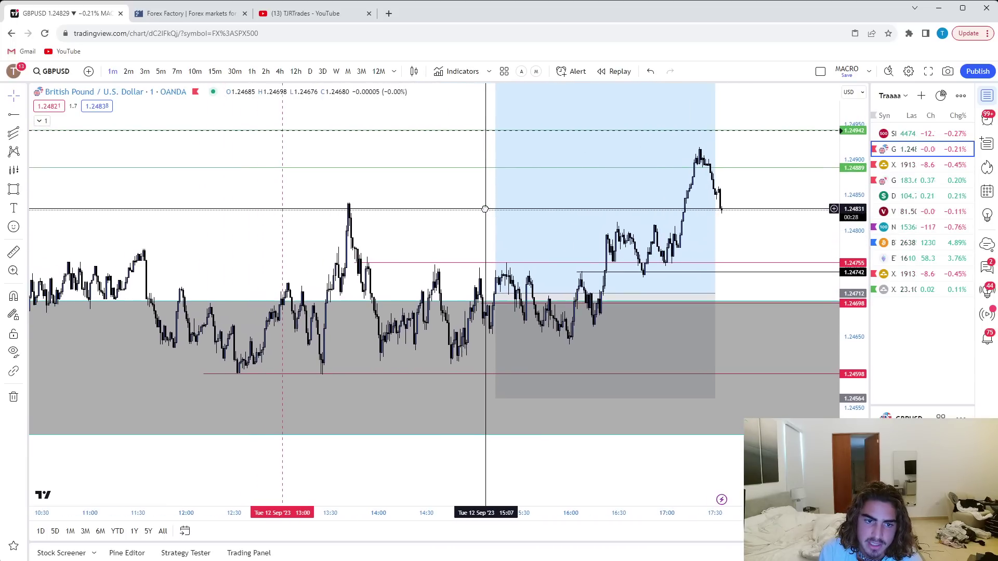
pyautogui.scroll(2, 773, 228)
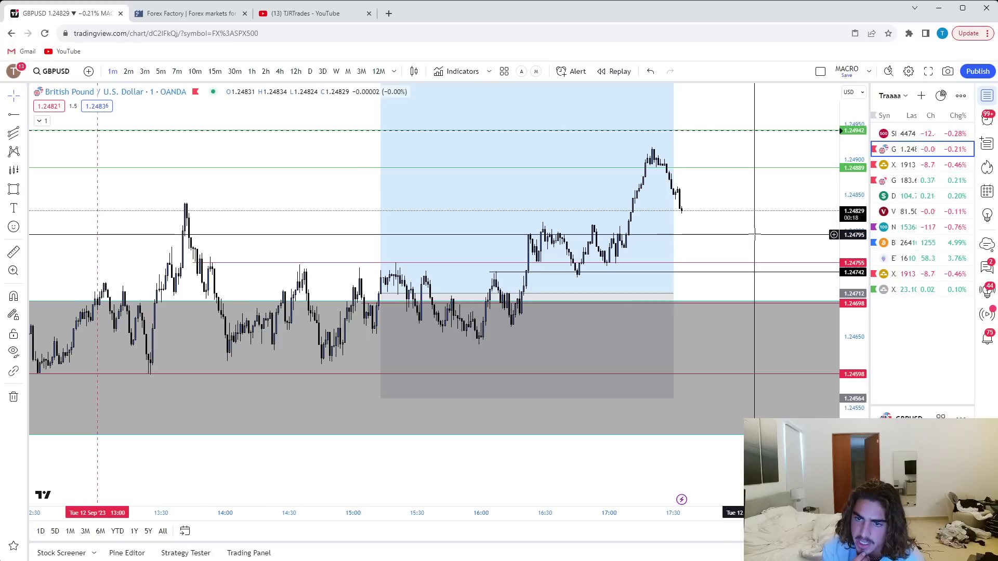
# Examine the 1-minute lows at the 1.24598 level and the swings between the 13:00 marker and the long entry
pyautogui.click(387, 223)
pyautogui.moveTo(471, 249); pyautogui.dragTo(496, 246)
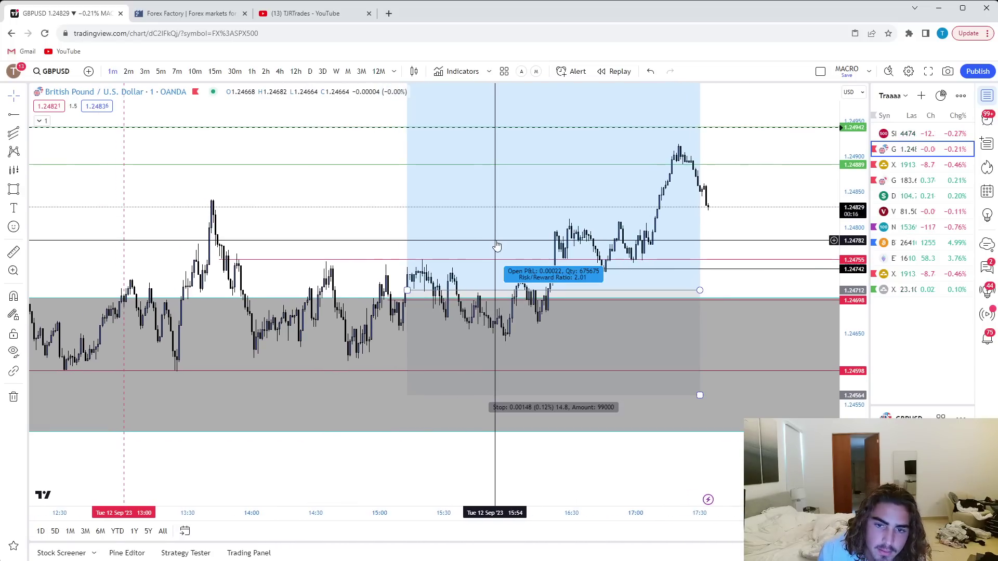
pyautogui.click(388, 232)
pyautogui.scroll(-1, 366, 224)
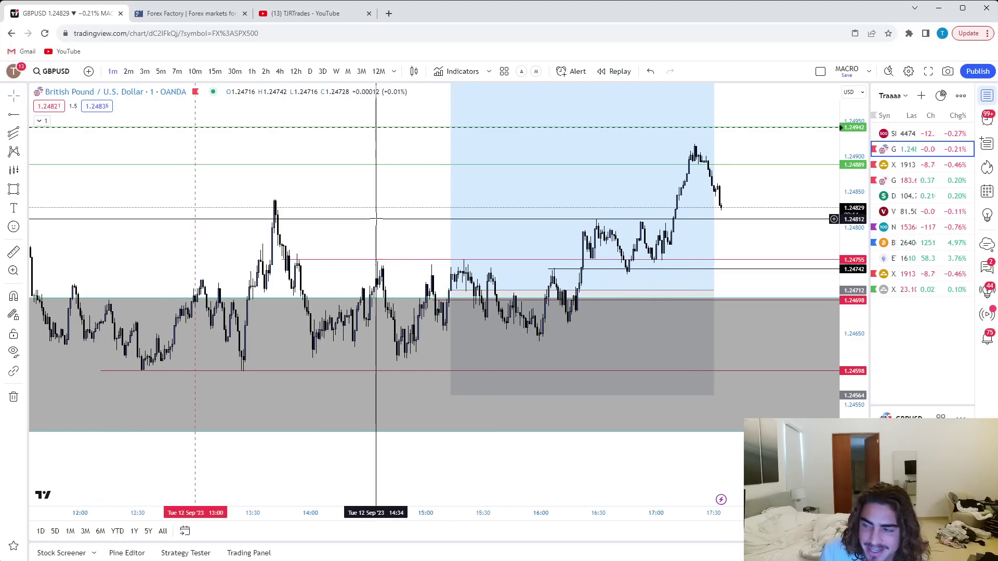
pyautogui.moveTo(376, 219); pyautogui.dragTo(472, 181)
pyautogui.scroll(2, 470, 246)
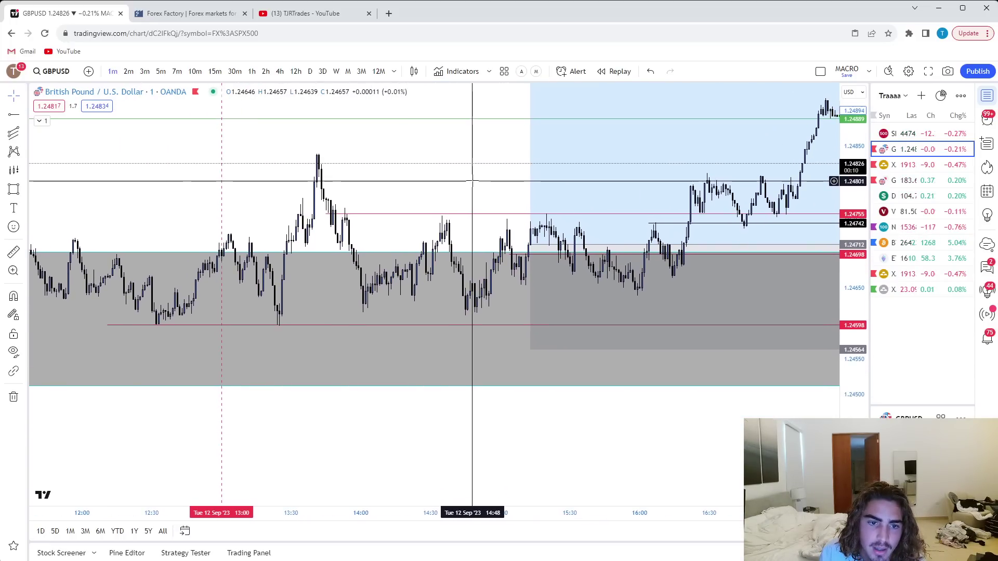
pyautogui.scroll(-2, 469, 180)
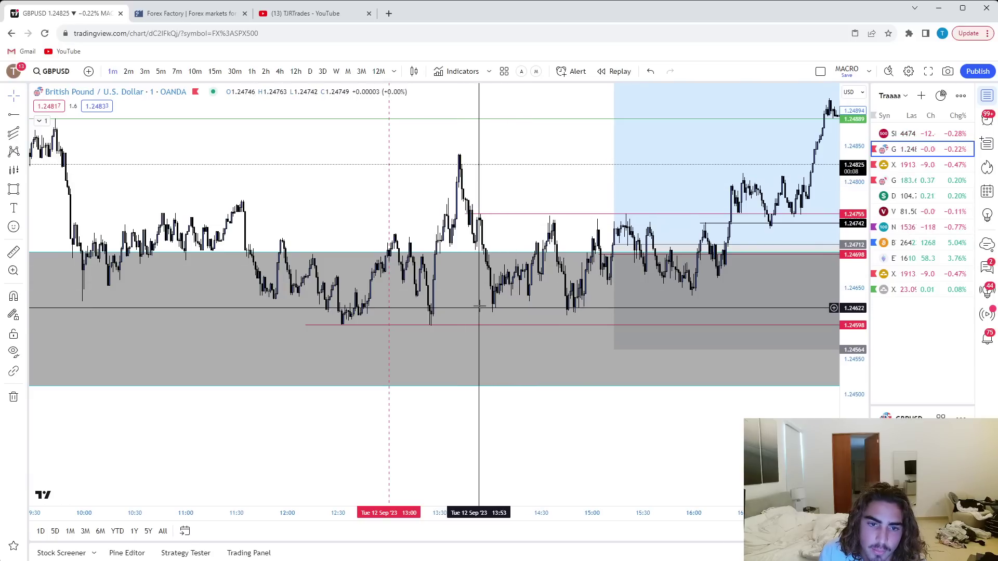
pyautogui.moveTo(479, 307); pyautogui.dragTo(428, 303)
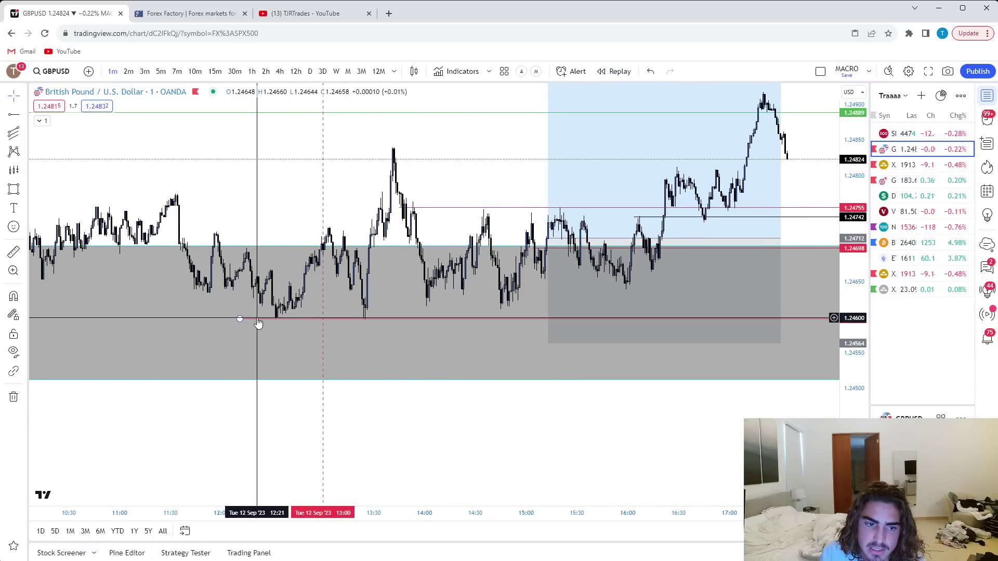
pyautogui.scroll(-3, 505, 319)
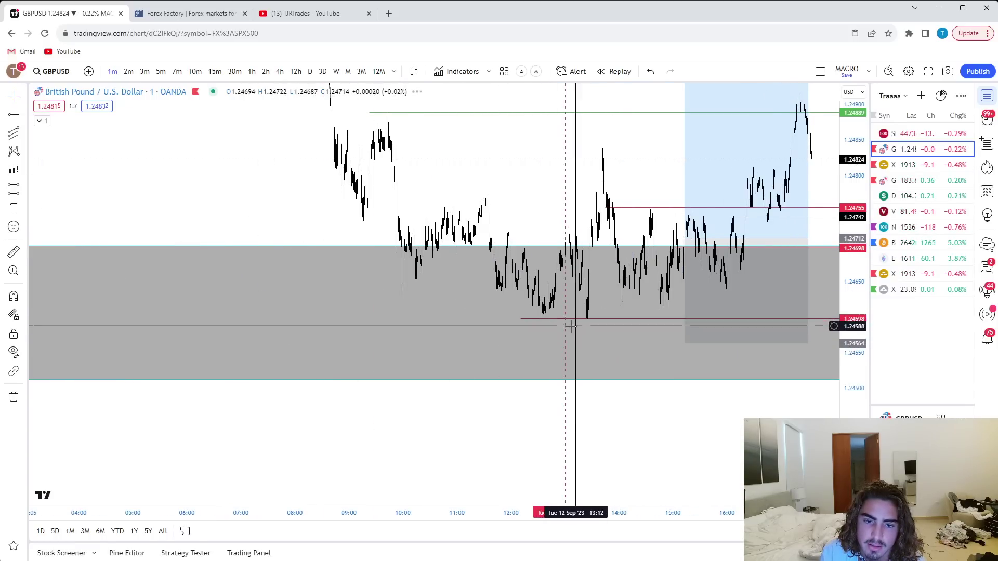
pyautogui.scroll(3, 572, 326)
pyautogui.moveTo(463, 185); pyautogui.dragTo(452, 197)
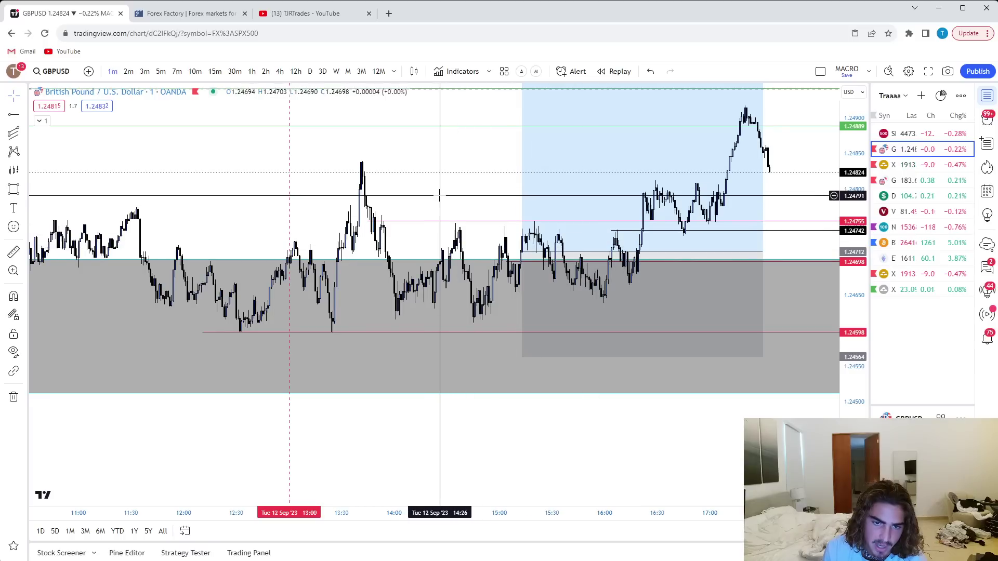
pyautogui.moveTo(441, 197); pyautogui.dragTo(388, 229)
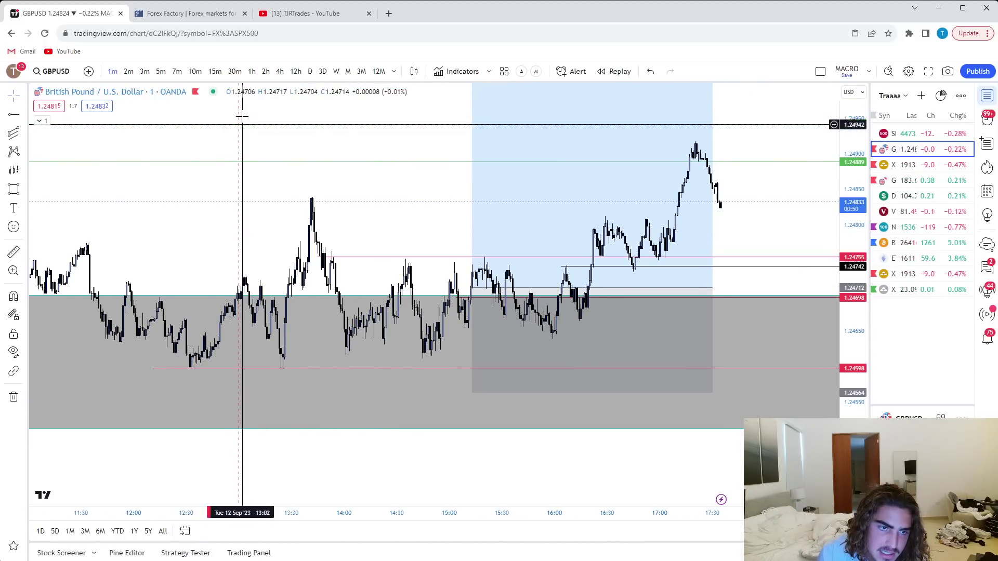
# Examine the candles around the 15:00 long entry on the 5-minute chart
pyautogui.click(165, 73)
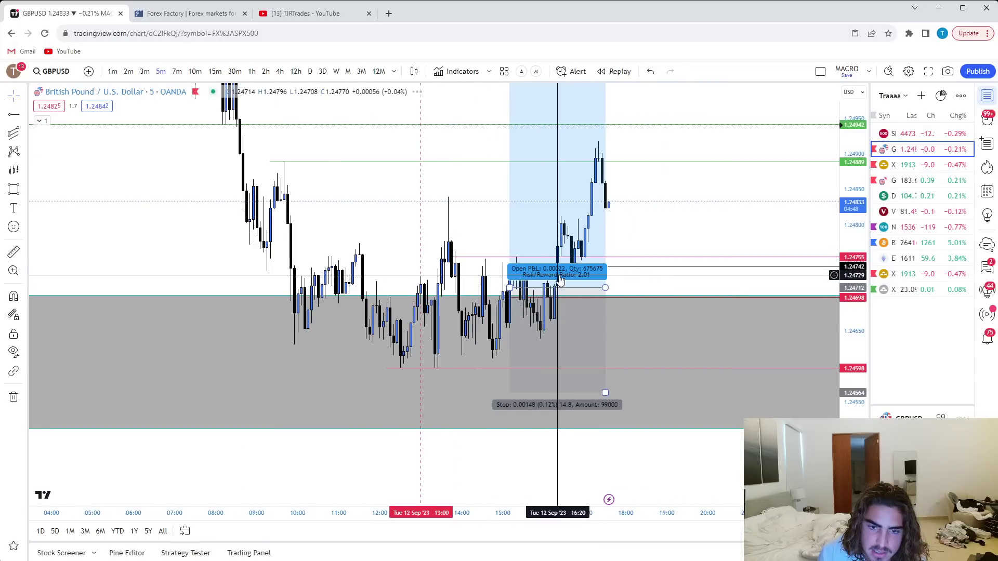
pyautogui.moveTo(666, 232); pyautogui.dragTo(656, 202)
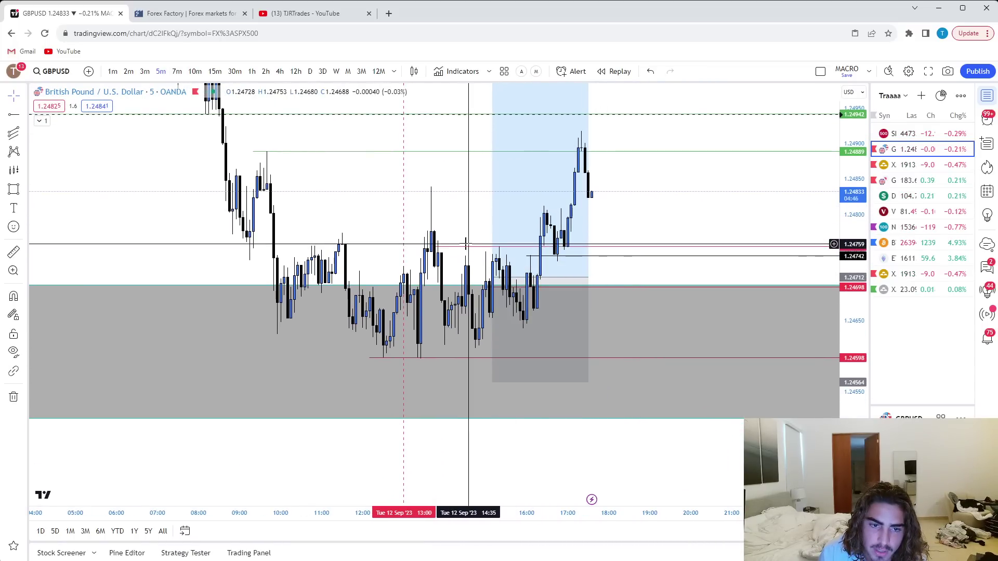
pyautogui.click(501, 264)
pyautogui.moveTo(648, 211)
pyautogui.mouseDown()
pyautogui.moveTo(613, 216)
pyautogui.moveTo(589, 250)
pyautogui.mouseUp()
pyautogui.click(454, 293)
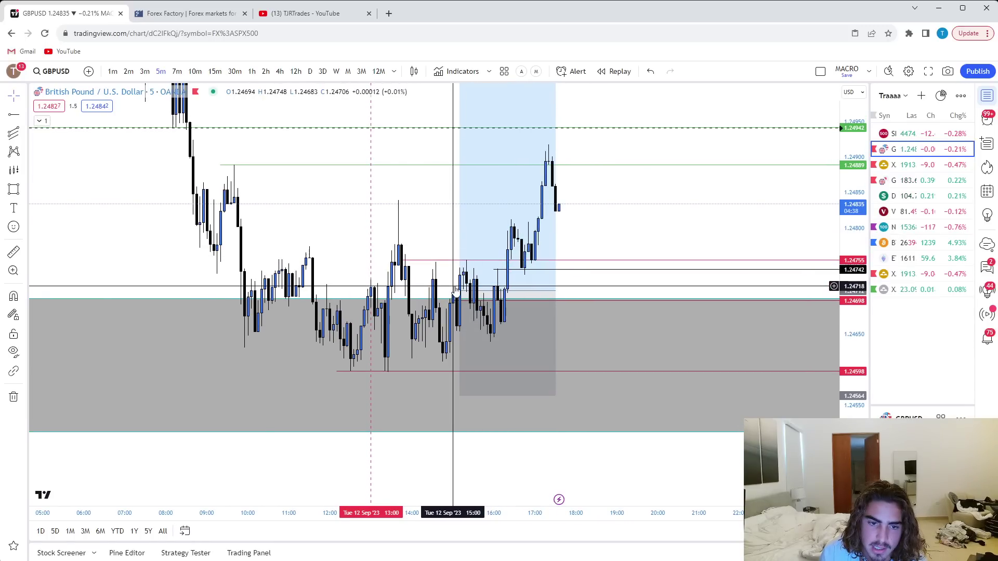
pyautogui.moveTo(679, 229); pyautogui.dragTo(665, 236)
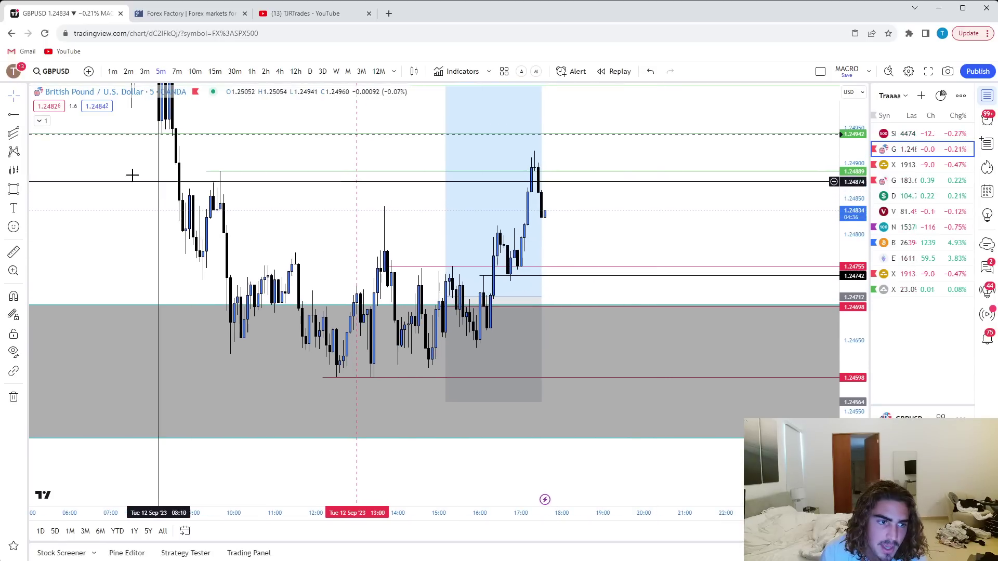
# Shorten the long position drawing on the 1-minute chart so that it ends at about 15:32
pyautogui.click(112, 71)
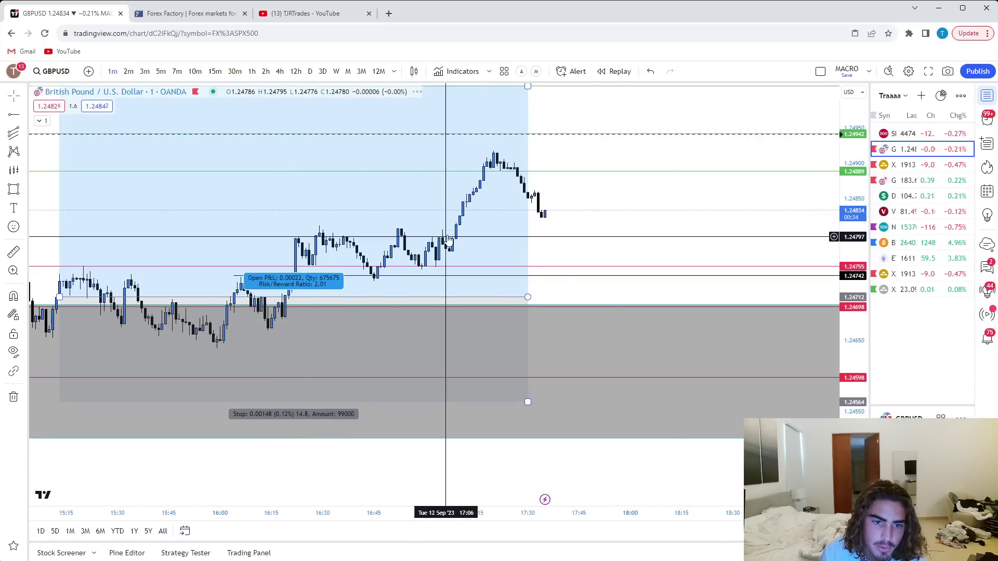
pyautogui.scroll(-4, 713, 234)
pyautogui.scroll(6, 743, 234)
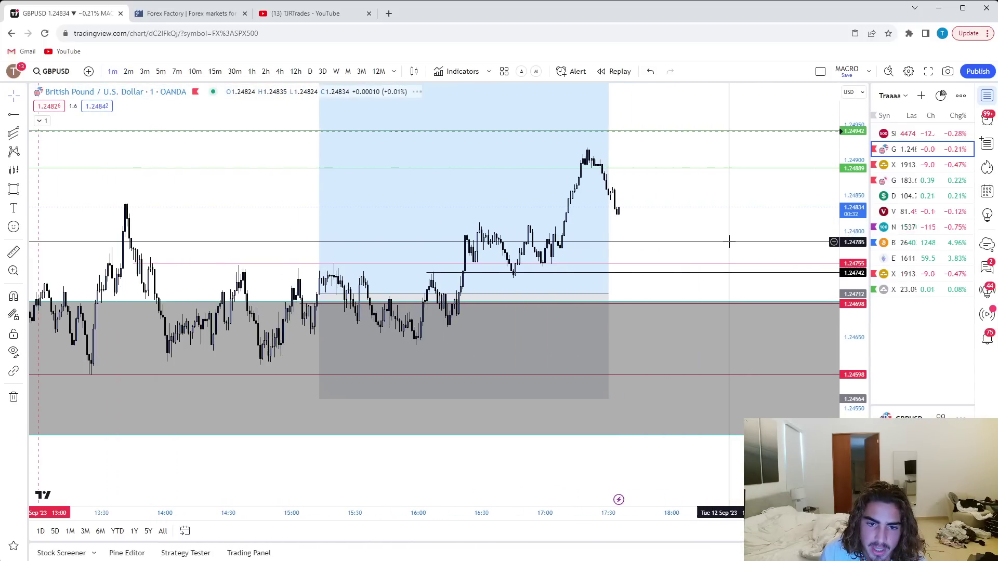
pyautogui.scroll(-3, 308, 283)
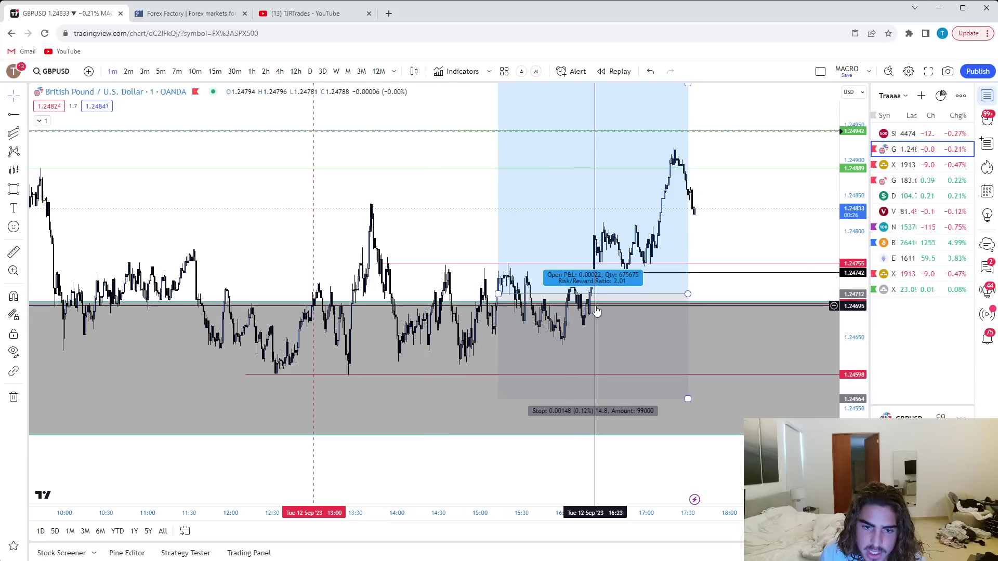
pyautogui.scroll(5, 604, 243)
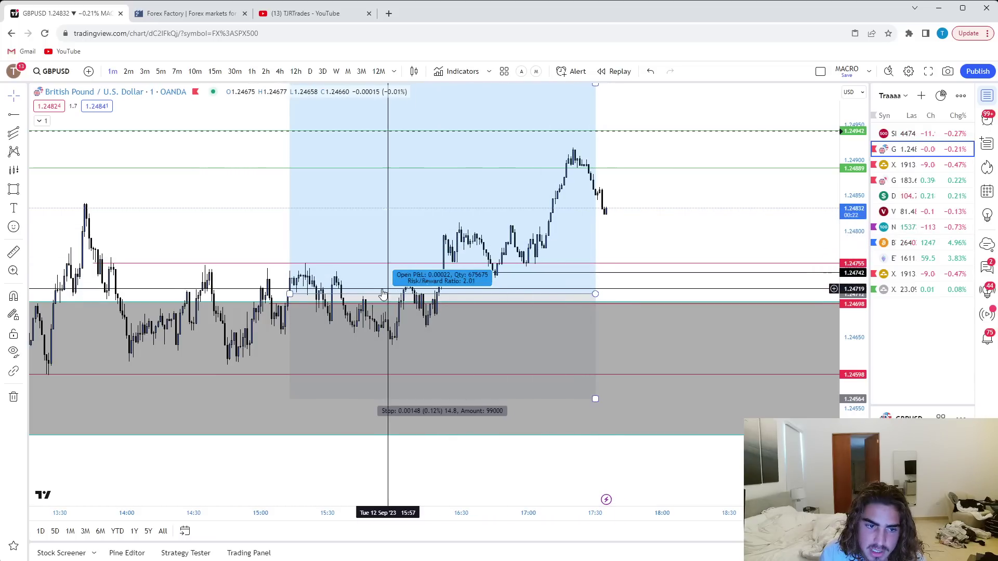
pyautogui.moveTo(593, 294); pyautogui.dragTo(351, 298)
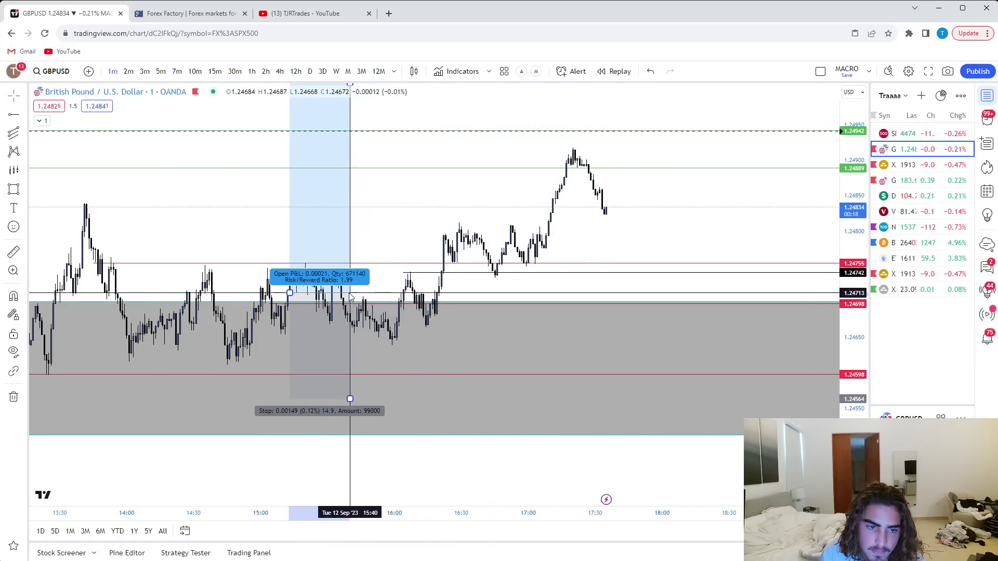
pyautogui.click(370, 235)
pyautogui.moveTo(375, 238); pyautogui.dragTo(367, 249)
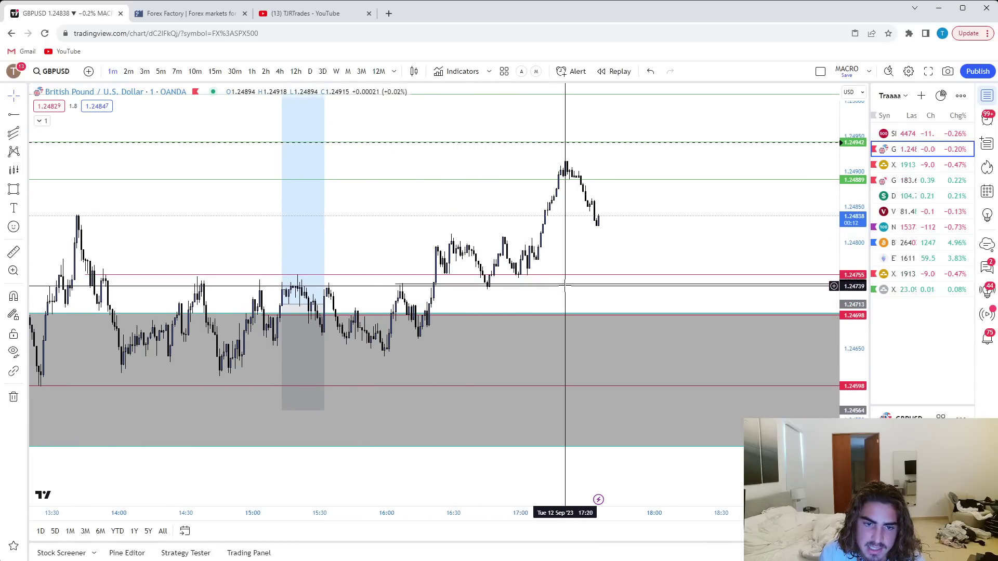
# Place a second long position at 17:00 on the 5-minute chart, with entry at 1.24767 and stop at 1.24664
pyautogui.scroll(-2, 571, 282)
pyautogui.scroll(4, 643, 291)
pyautogui.moveTo(854, 367); pyautogui.dragTo(853, 172)
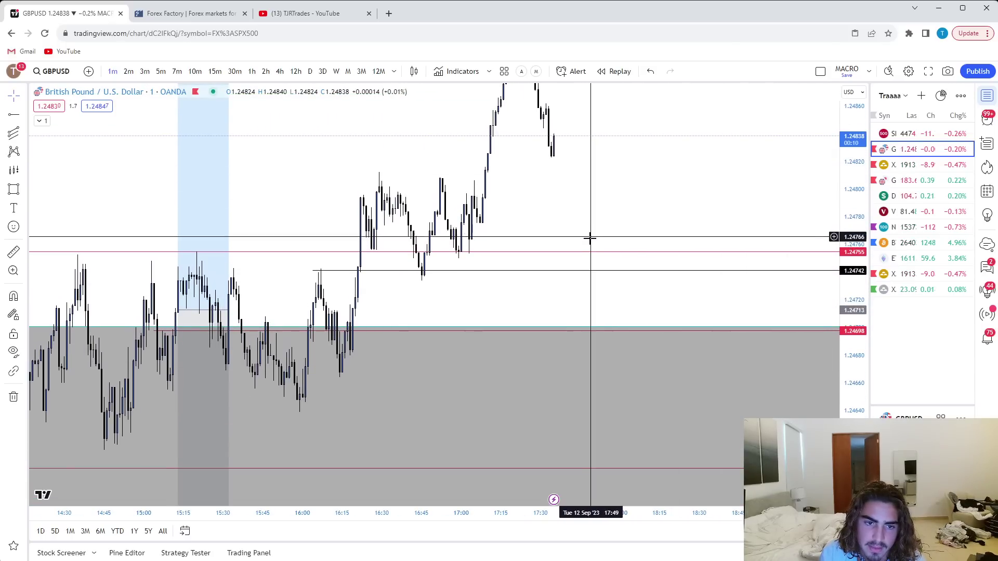
pyautogui.scroll(5, 561, 231)
pyautogui.moveTo(491, 214); pyautogui.dragTo(716, 237)
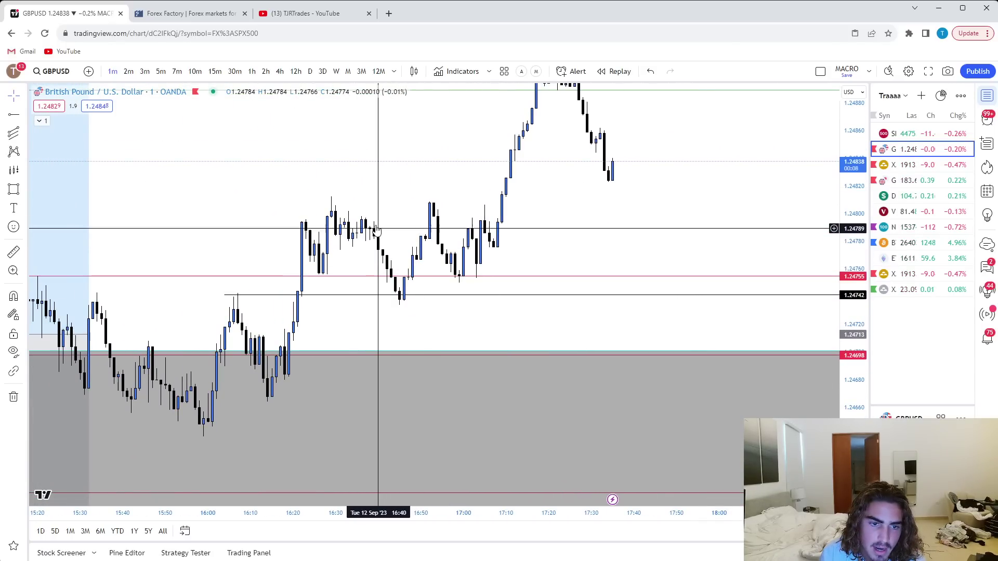
pyautogui.click(162, 73)
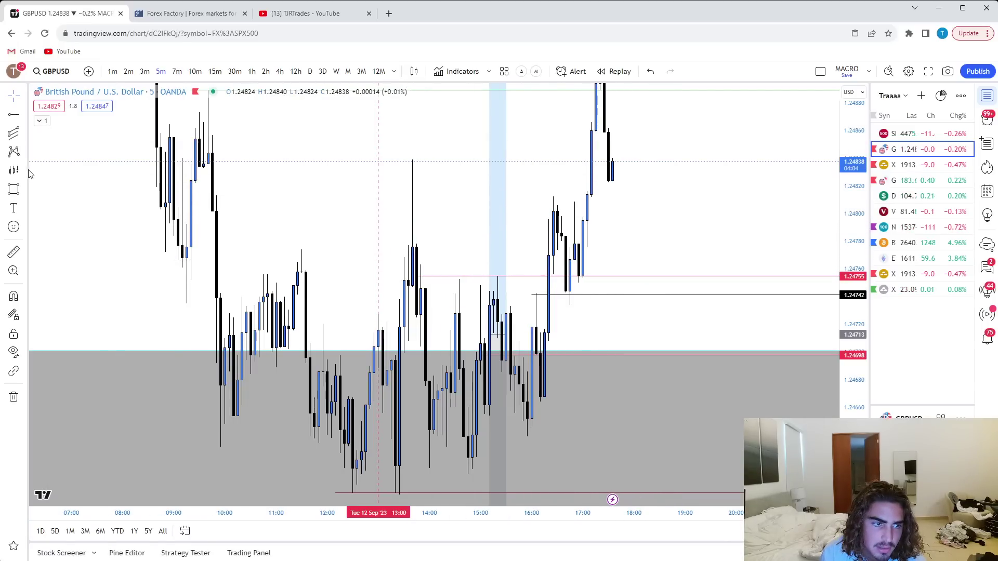
pyautogui.click(25, 194)
pyautogui.click(27, 171)
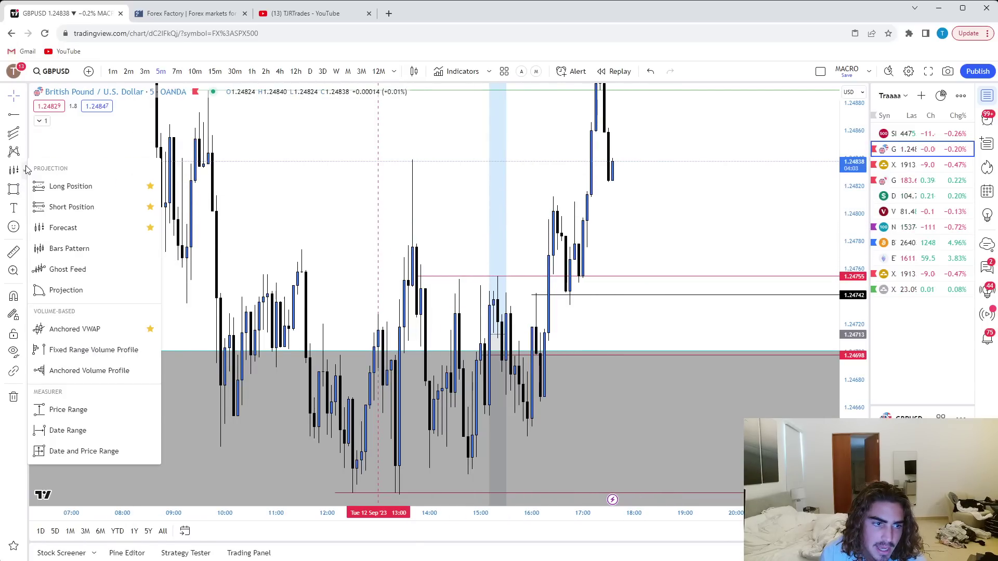
pyautogui.click(76, 186)
pyautogui.click(582, 259)
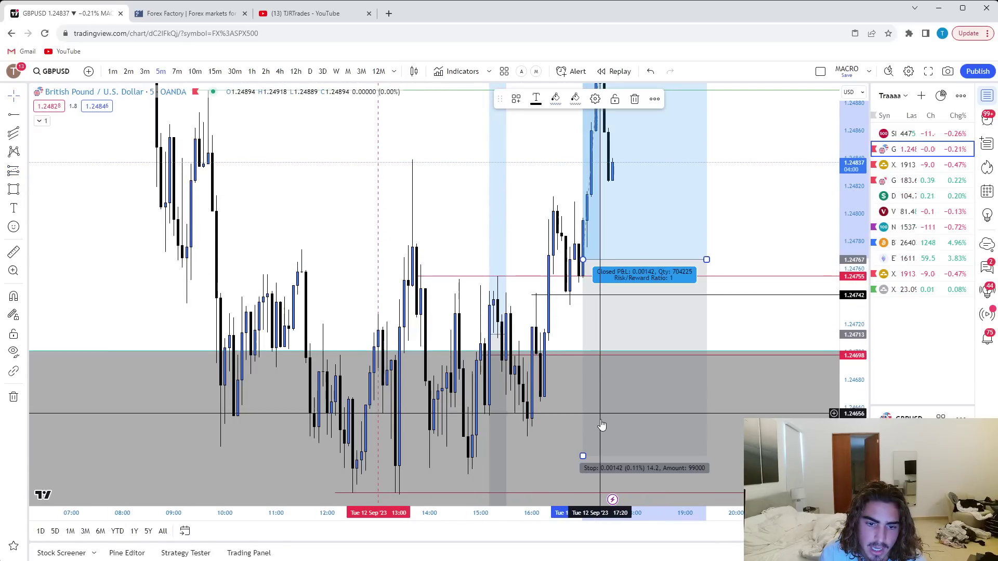
pyautogui.moveTo(582, 457); pyautogui.dragTo(580, 405)
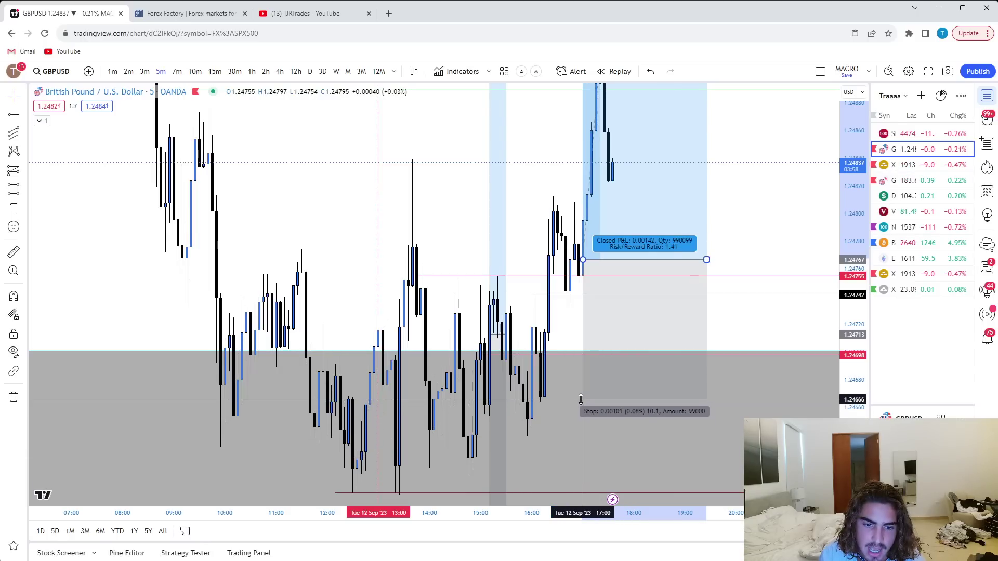
pyautogui.moveTo(563, 312); pyautogui.dragTo(475, 340)
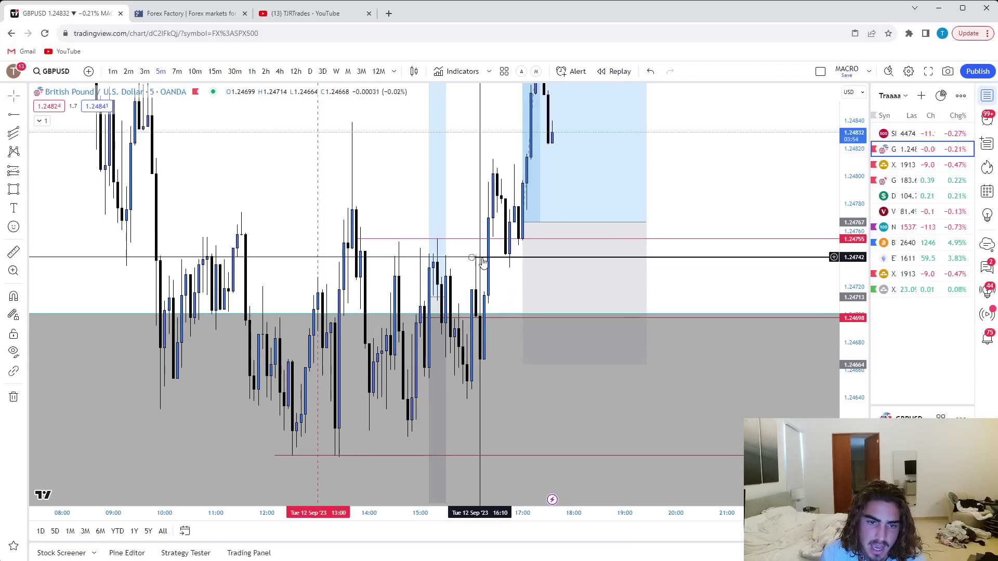
# Lower the 17:00 long position's stop to 1.24639 on the 1-minute chart
pyautogui.click(112, 72)
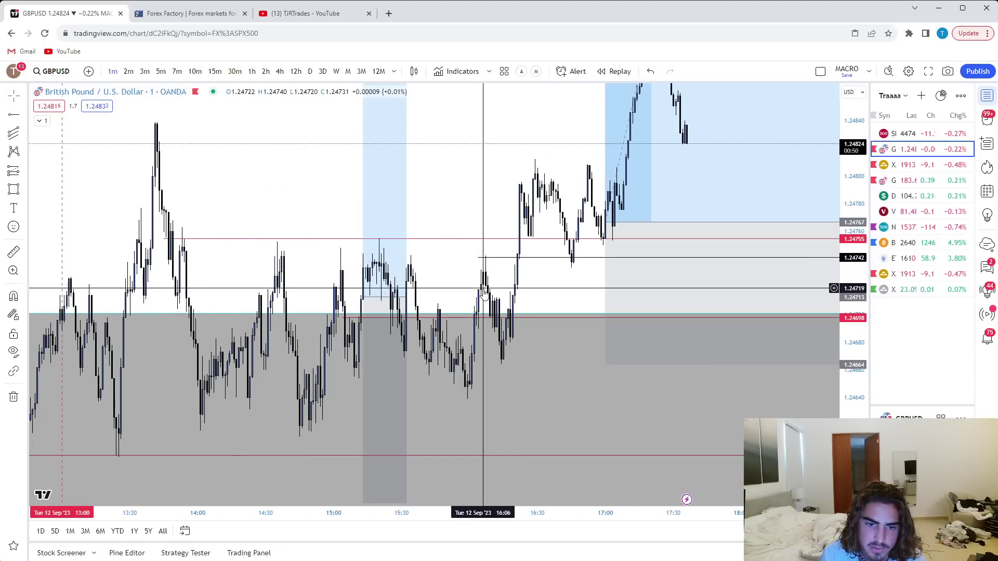
pyautogui.click(616, 368)
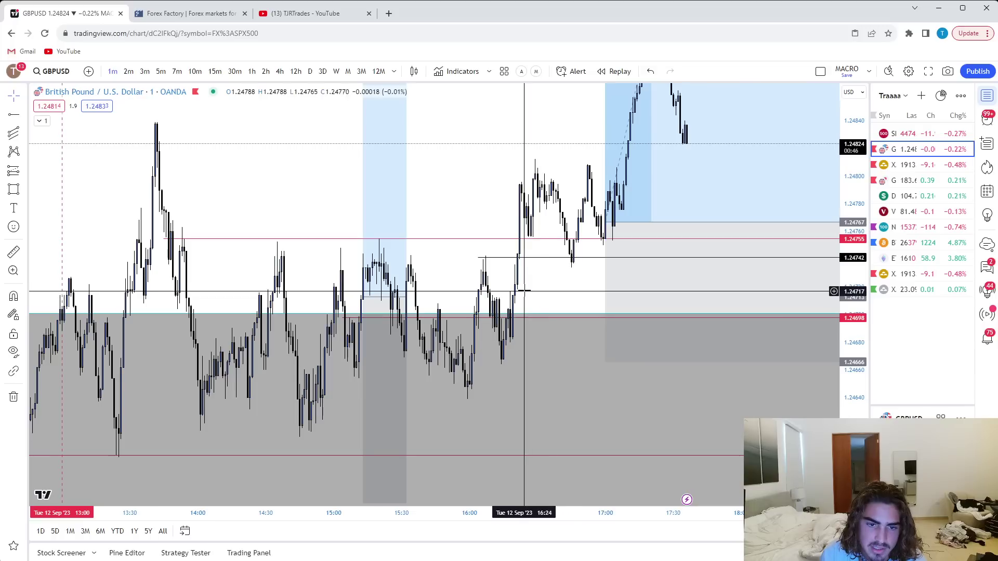
pyautogui.moveTo(605, 361); pyautogui.dragTo(564, 400)
pyautogui.moveTo(551, 290); pyautogui.dragTo(485, 303)
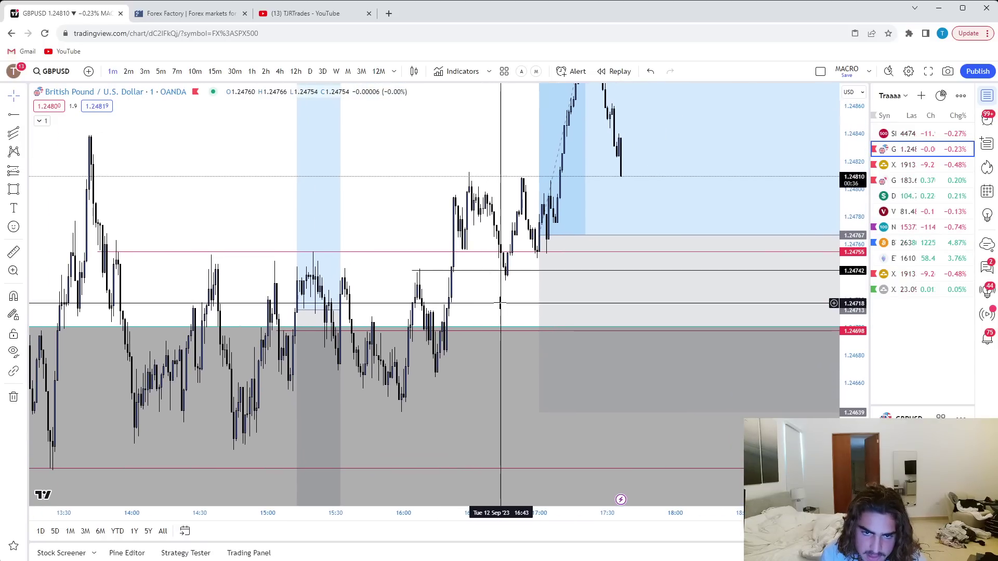
# Lower the 17:00 long position's target to 1.24896 on the 1-minute chart, undoing an accidental shift of the whole drawing
pyautogui.scroll(-4, 561, 231)
pyautogui.moveTo(567, 179); pyautogui.dragTo(516, 279)
pyautogui.moveTo(852, 193); pyautogui.dragTo(853, 321)
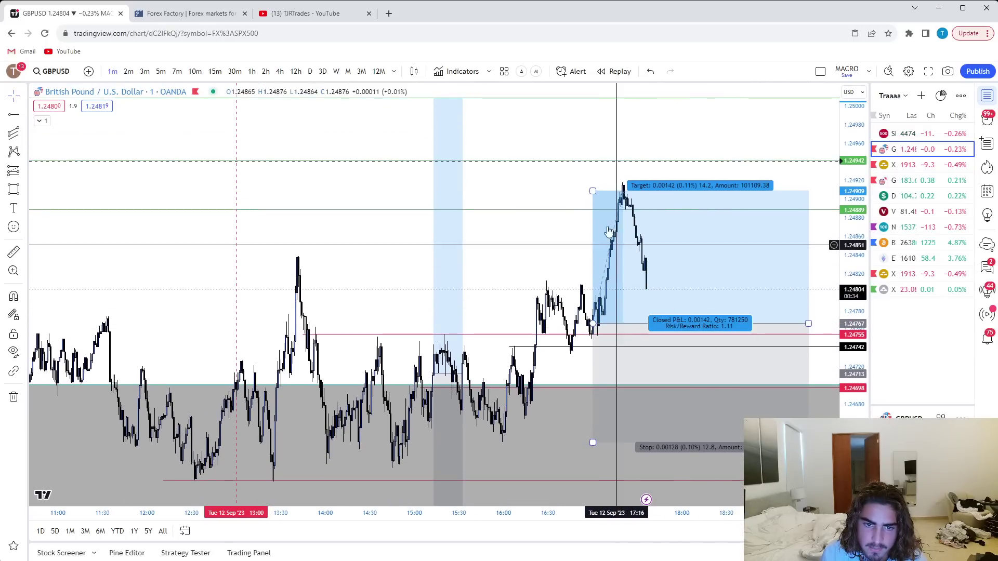
pyautogui.click(595, 192)
pyautogui.moveTo(596, 196); pyautogui.dragTo(593, 196)
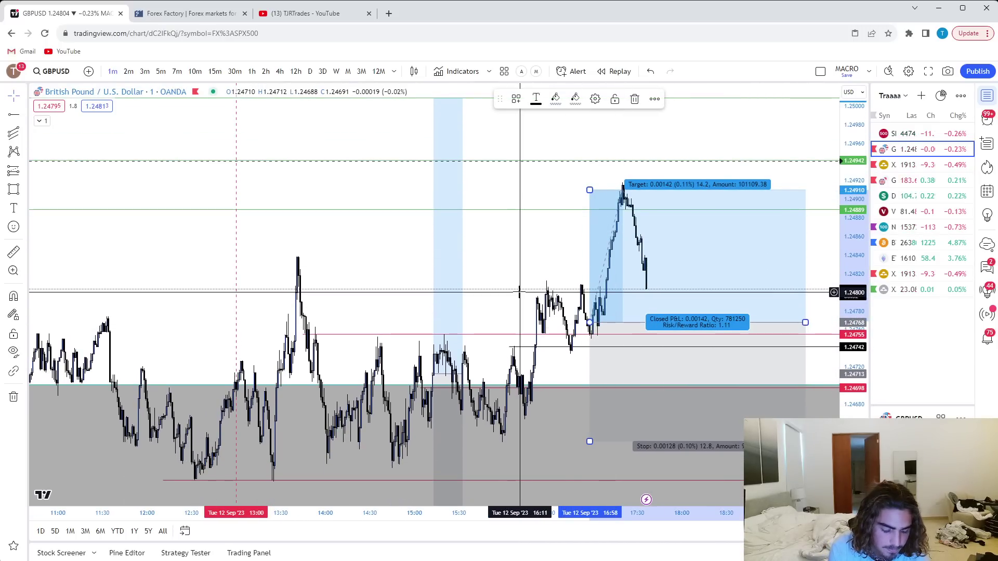
pyautogui.hotkey('ctrl', 'z')
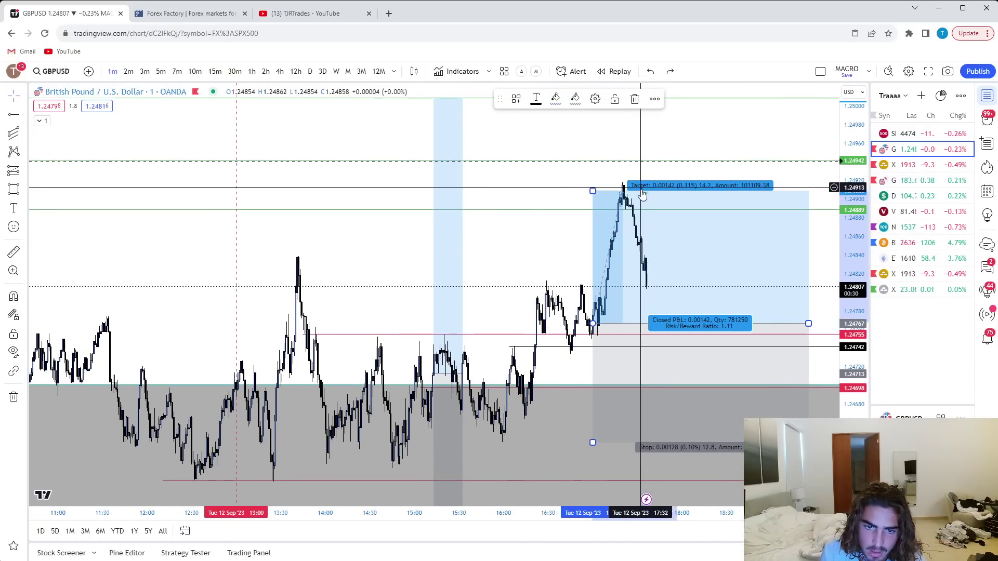
pyautogui.moveTo(593, 190); pyautogui.dragTo(592, 210)
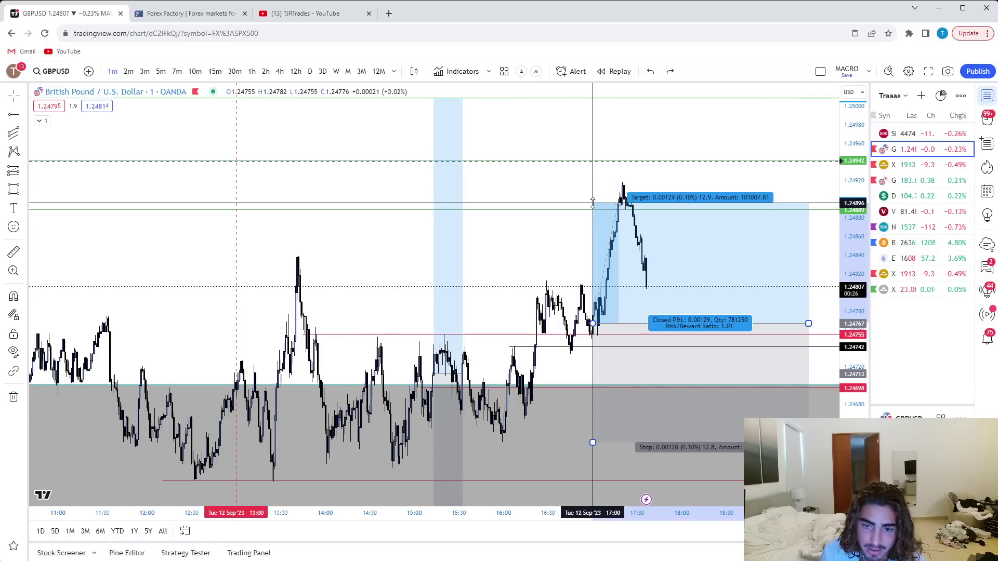
pyautogui.moveTo(592, 203); pyautogui.dragTo(592, 202)
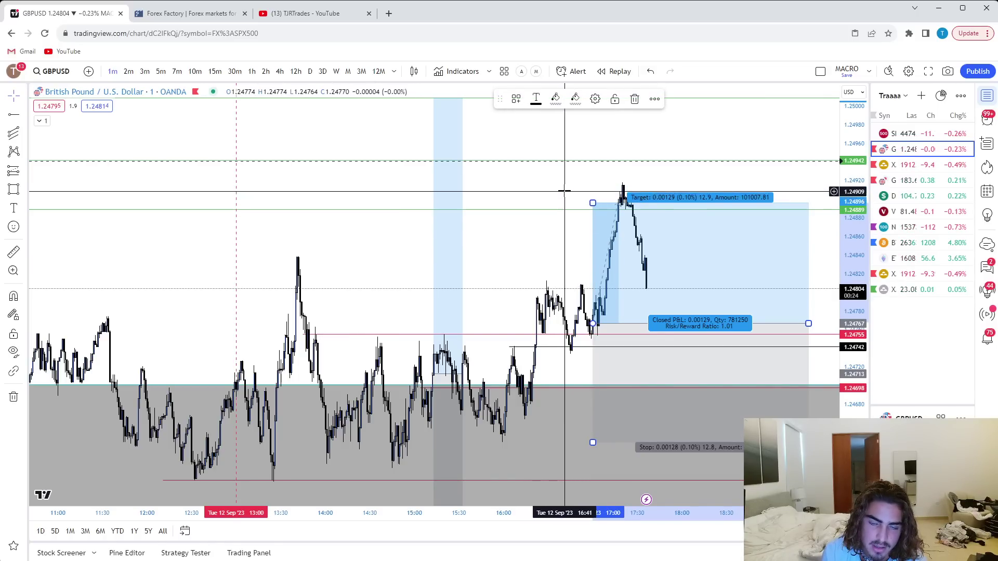
# Raise the 17:00 long position's target to the green level at 1.25009
pyautogui.click(561, 186)
pyautogui.scroll(-5, 678, 137)
pyautogui.moveTo(722, 136); pyautogui.dragTo(673, 189)
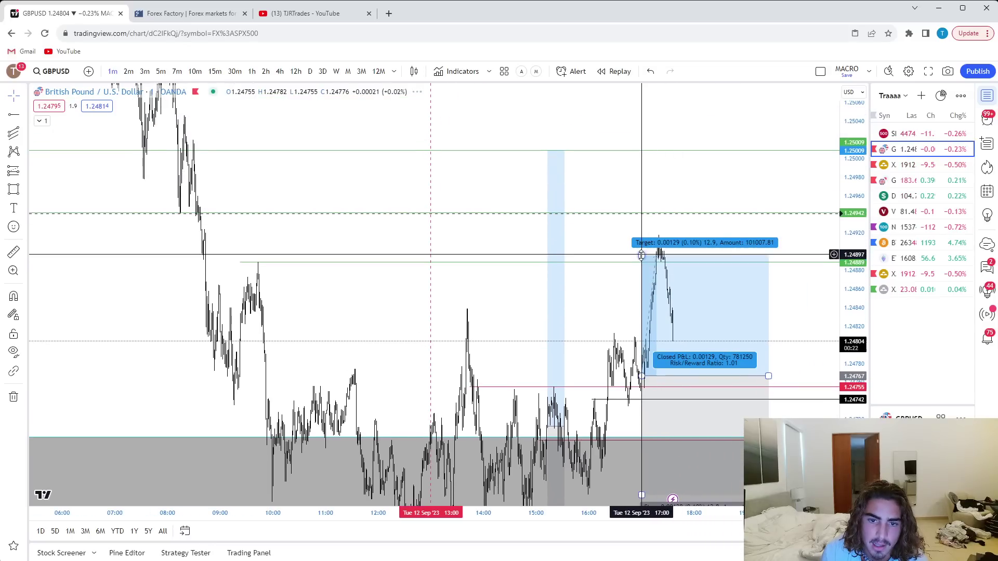
pyautogui.moveTo(641, 254); pyautogui.dragTo(648, 151)
pyautogui.click(617, 176)
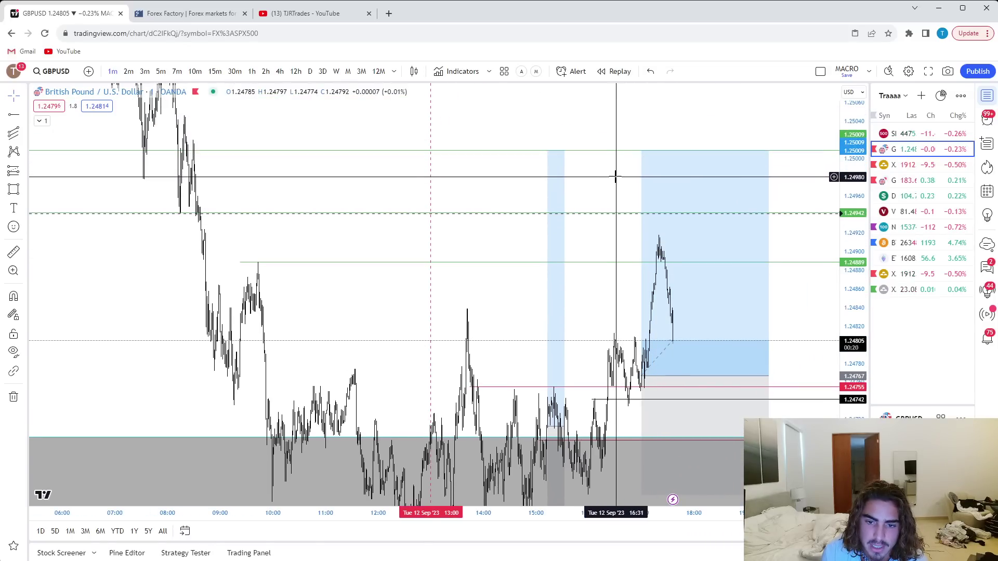
# Draw a rectangle zone between about 1.24740 and 1.24815, running from about 16:20 to 19:15
pyautogui.moveTo(794, 353); pyautogui.dragTo(786, 311)
pyautogui.scroll(5, 781, 312)
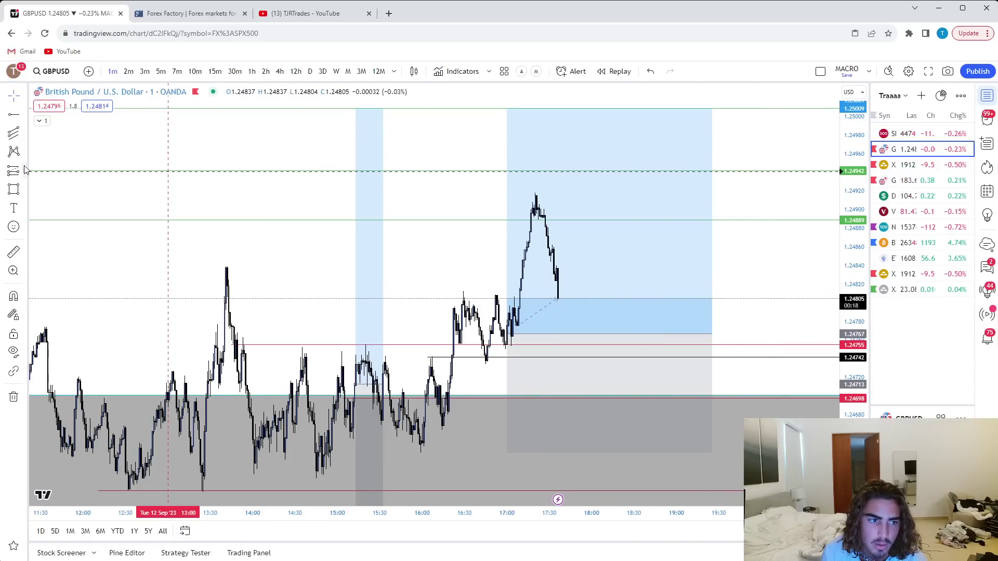
pyautogui.click(14, 188)
pyautogui.moveTo(452, 289)
pyautogui.mouseDown()
pyautogui.moveTo(574, 356)
pyautogui.moveTo(698, 359)
pyautogui.mouseUp()
pyautogui.click(833, 277)
pyautogui.press('Escape')
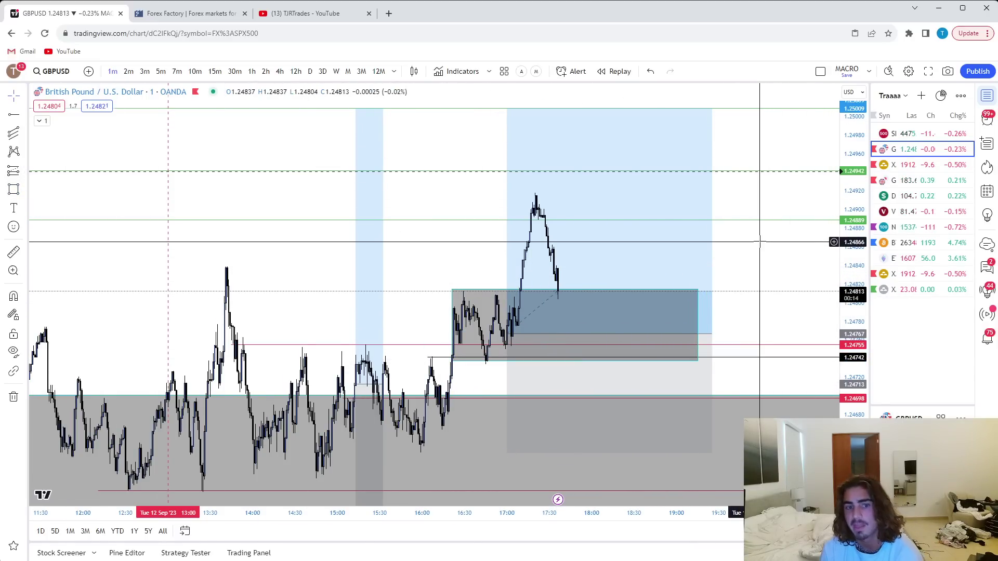
# Delete the 17:00 long position drawing
pyautogui.click(652, 278)
pyautogui.press('Delete')
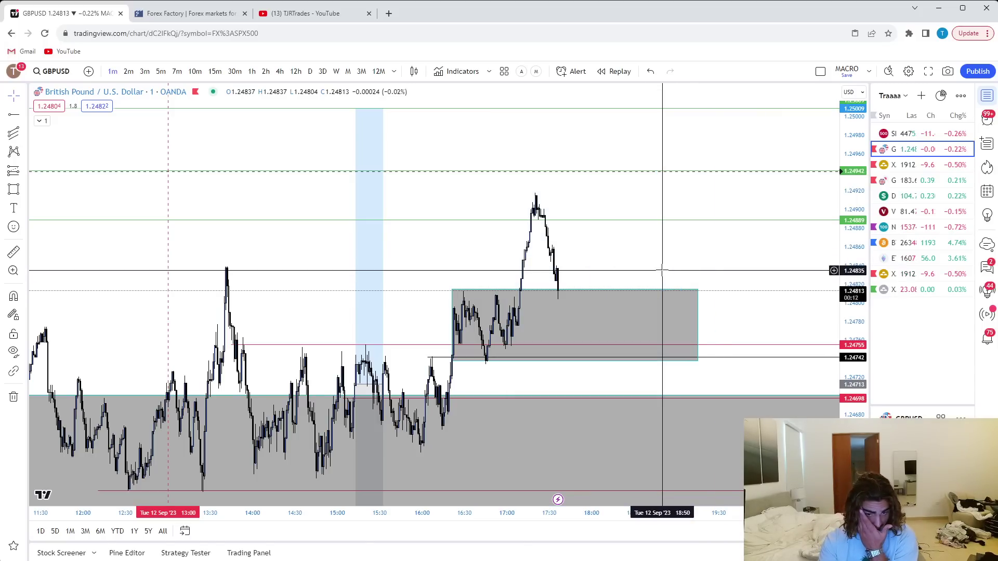
# Review the GBPUSD price structure on the 5-minute, 15-minute, 1-hour, daily and 4-hour charts
pyautogui.click(161, 73)
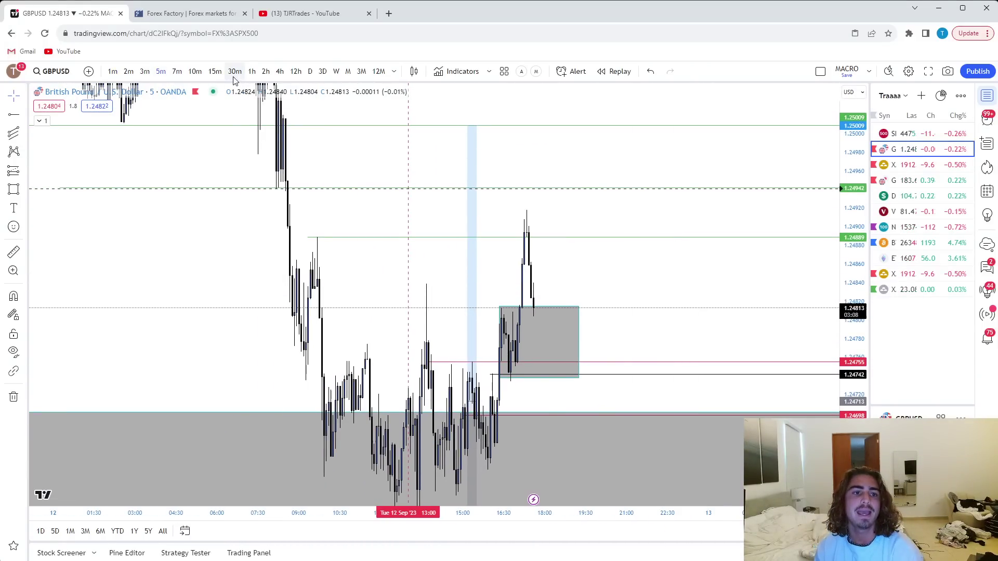
pyautogui.click(215, 71)
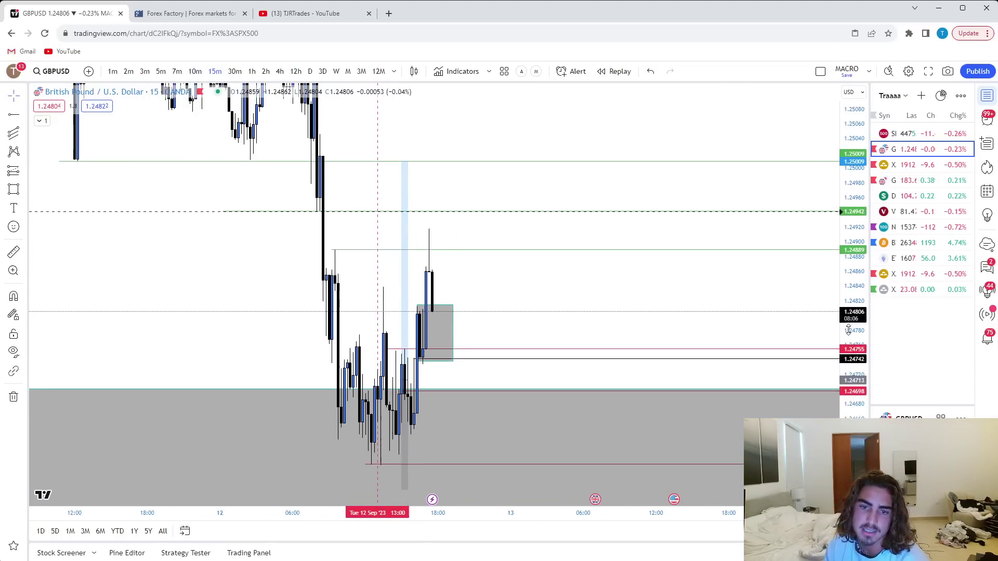
pyautogui.scroll(-3, 605, 312)
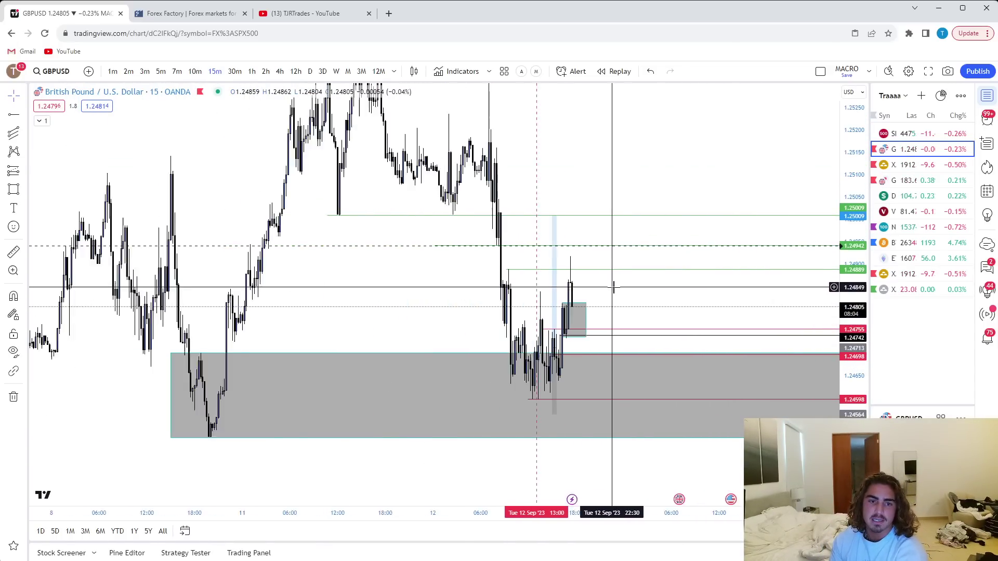
pyautogui.moveTo(613, 286); pyautogui.dragTo(720, 168)
pyautogui.click(253, 71)
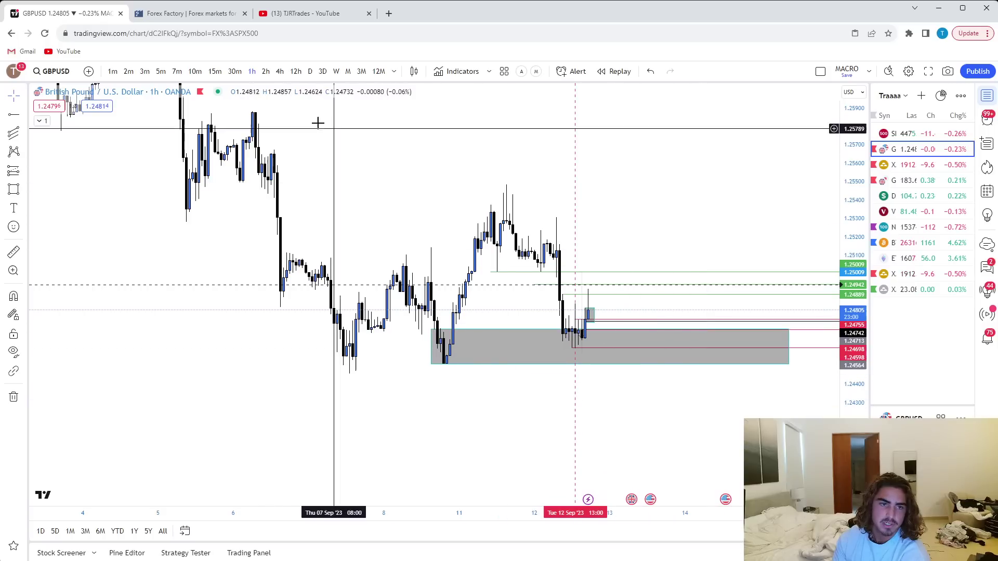
pyautogui.click(280, 72)
pyautogui.click(310, 71)
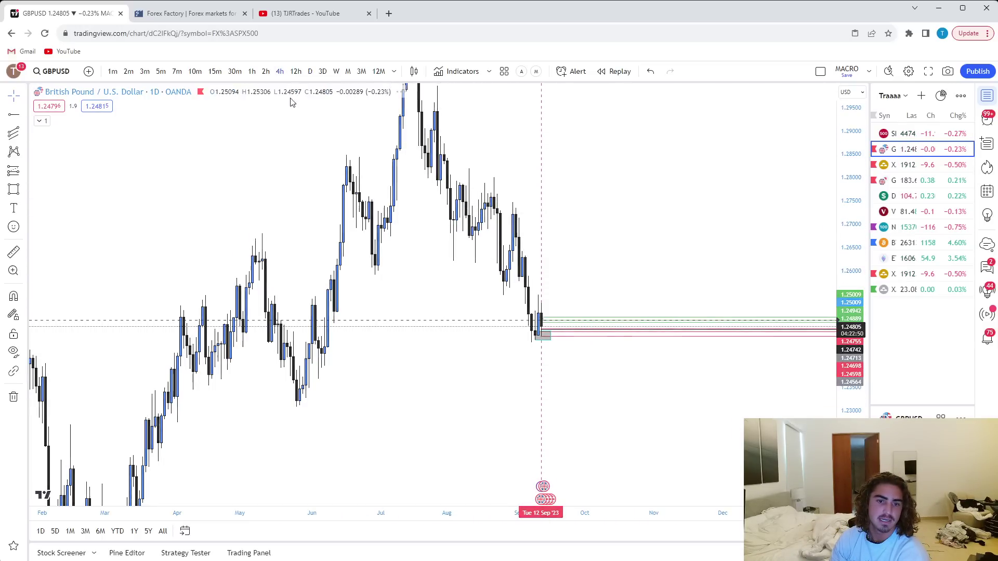
pyautogui.click(279, 71)
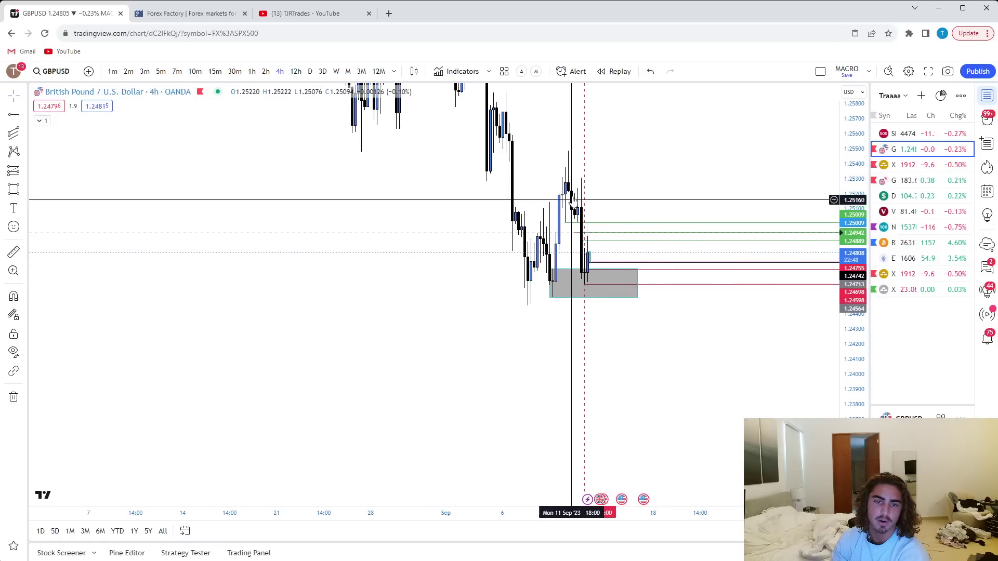
# Examine the 15-minute chart around the large grey demand zone, including the earlier swings and the drop into it
pyautogui.click(222, 70)
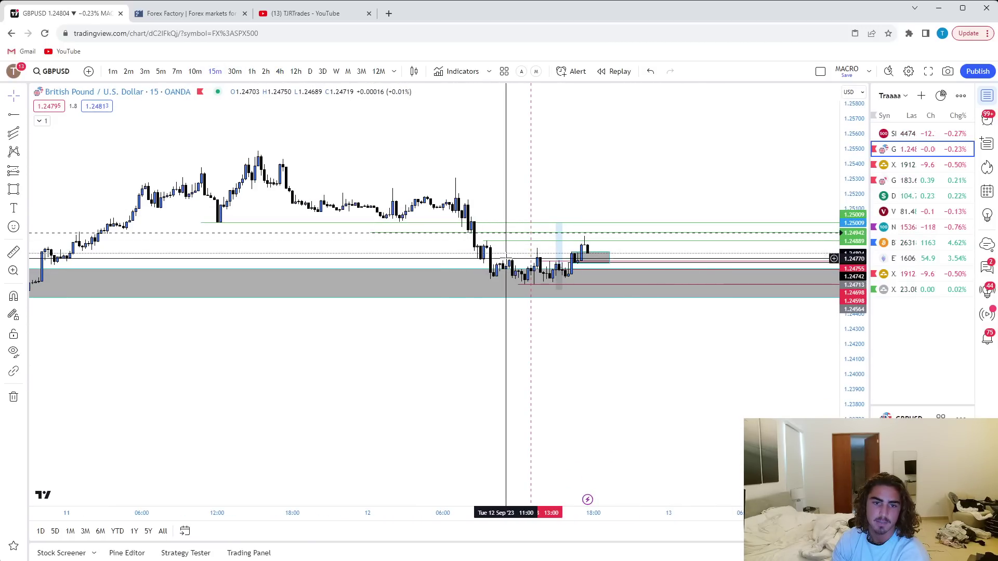
pyautogui.moveTo(858, 435); pyautogui.dragTo(856, 125)
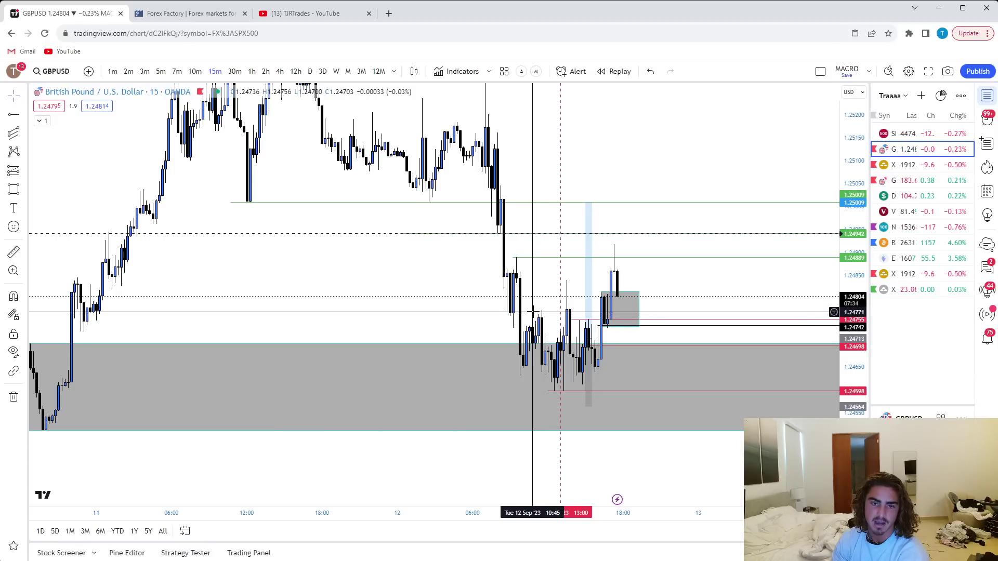
pyautogui.moveTo(728, 290); pyautogui.dragTo(632, 265)
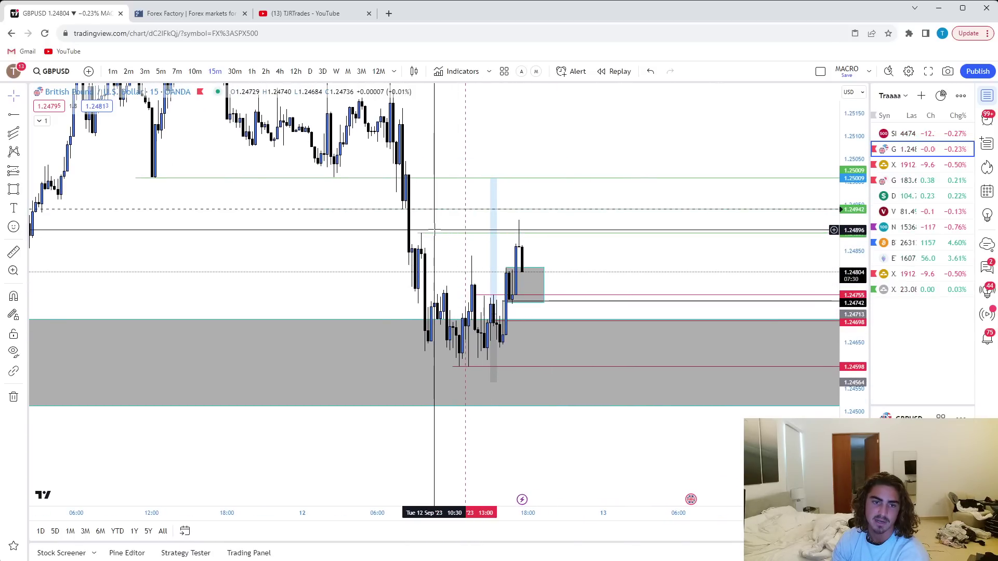
pyautogui.scroll(-3, 435, 239)
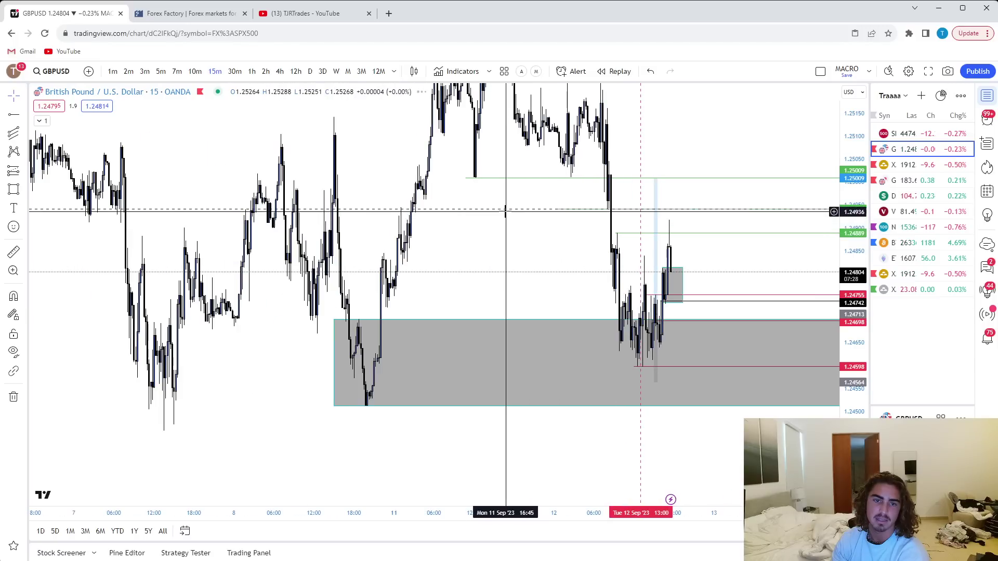
pyautogui.moveTo(511, 237); pyautogui.dragTo(472, 260)
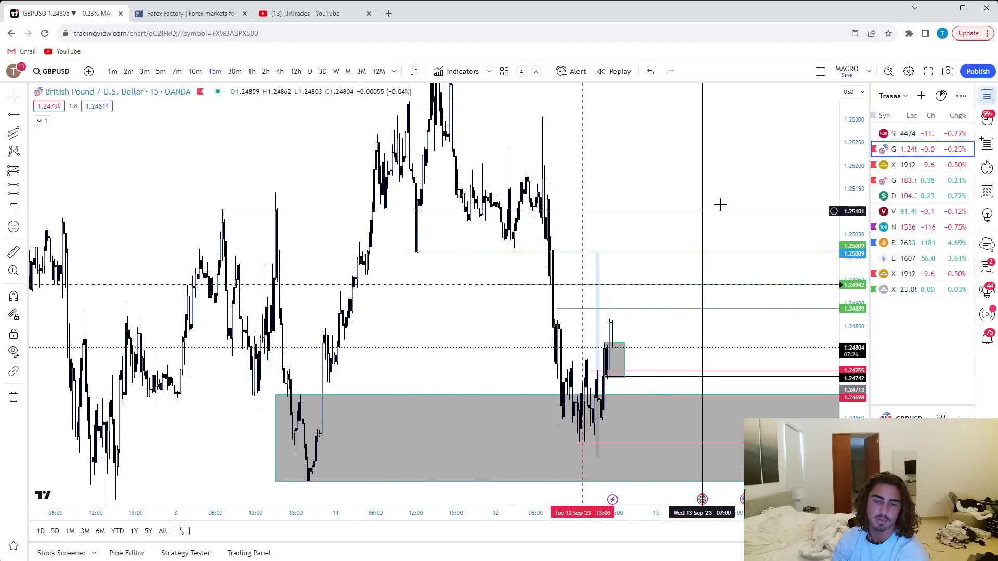
pyautogui.moveTo(853, 190); pyautogui.dragTo(853, 285)
pyautogui.scroll(-6, 410, 266)
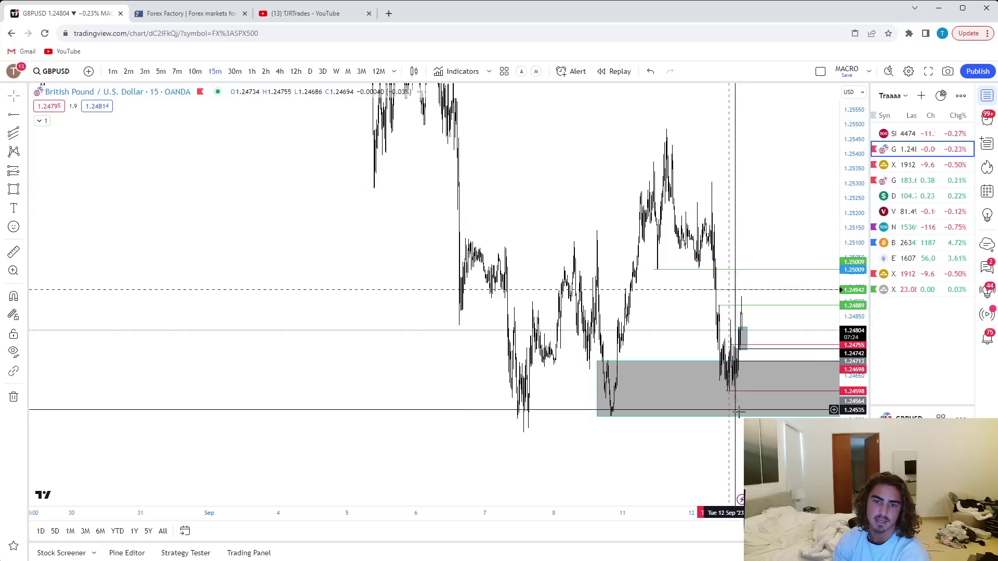
pyautogui.scroll(5, 703, 337)
pyautogui.moveTo(793, 411); pyautogui.dragTo(804, 374)
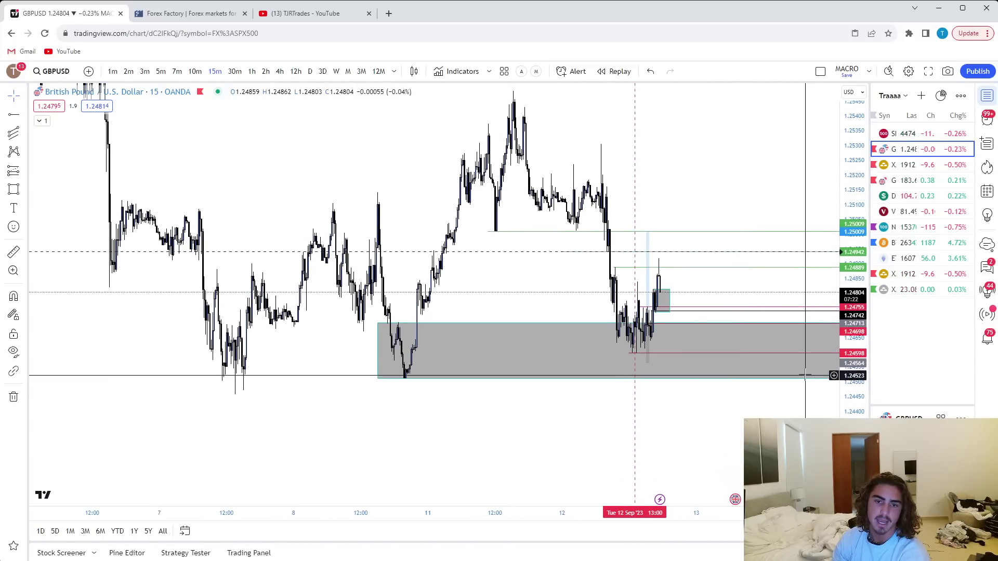
# Examine the 5-minute price action from the 15:10 long entry to the small rectangle zone and compare it with the 15-minute chart
pyautogui.scroll(6, 804, 373)
pyautogui.click(161, 71)
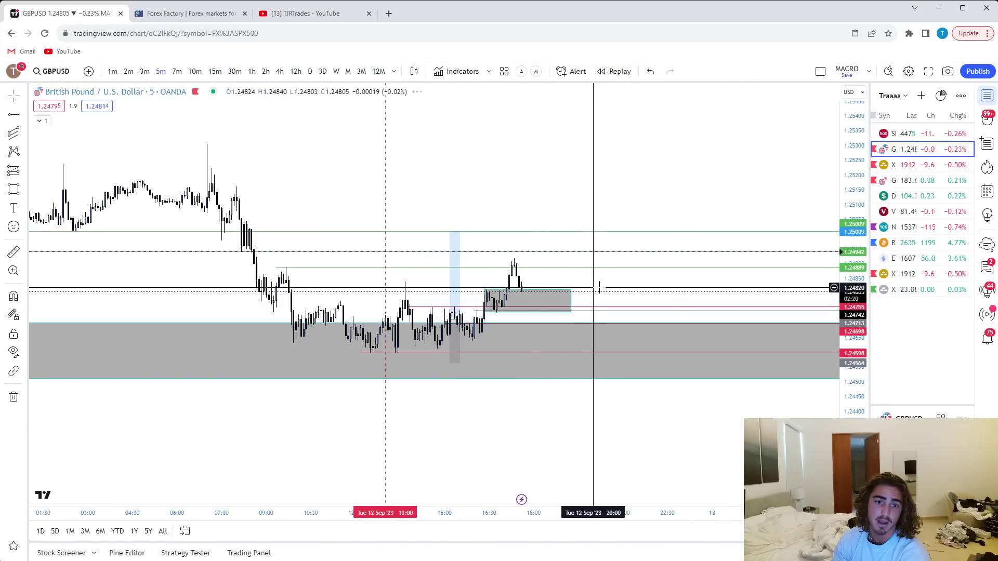
pyautogui.scroll(3, 767, 335)
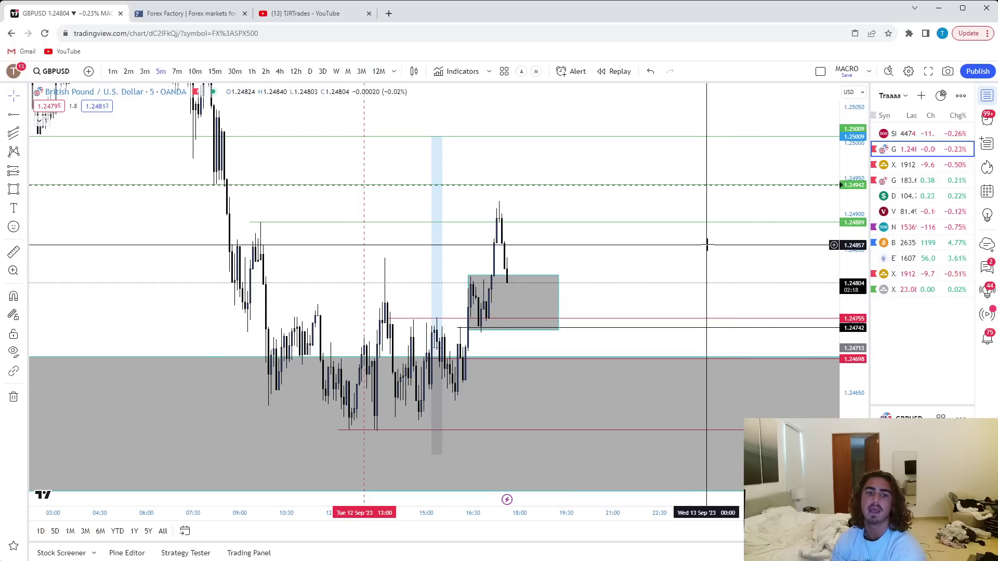
pyautogui.moveTo(646, 251); pyautogui.dragTo(688, 256)
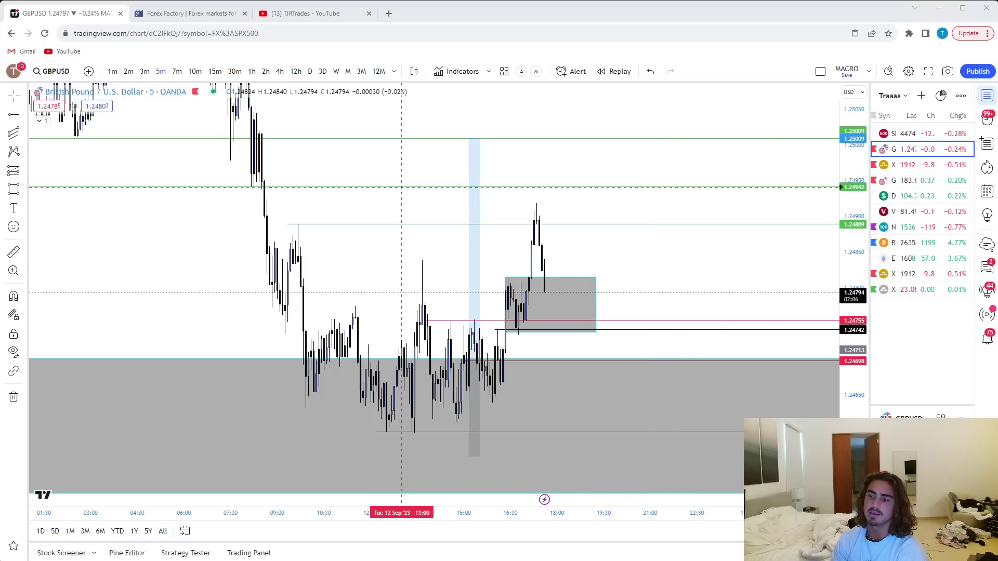
pyautogui.moveTo(679, 281); pyautogui.dragTo(669, 272)
pyautogui.click(458, 348)
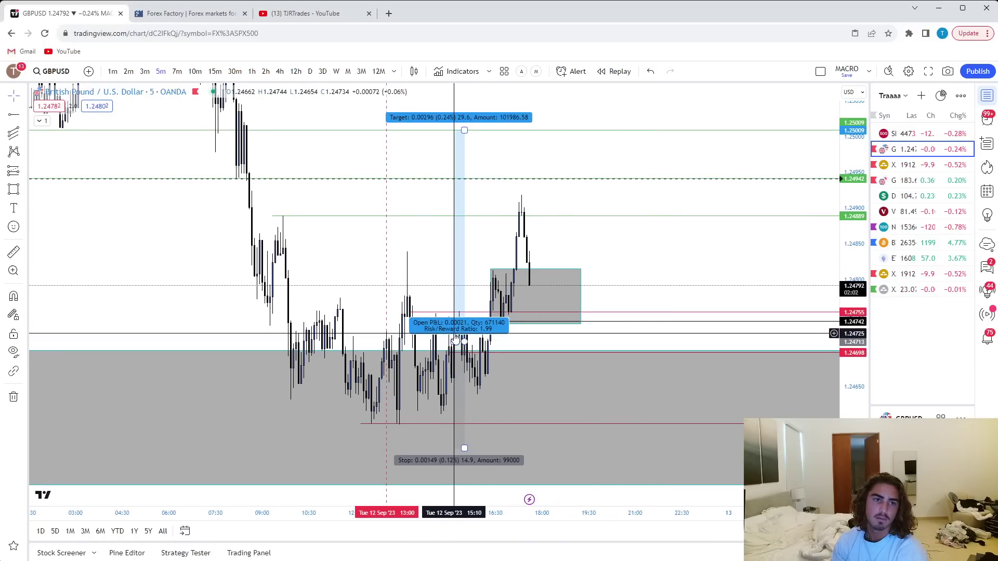
pyautogui.click(217, 72)
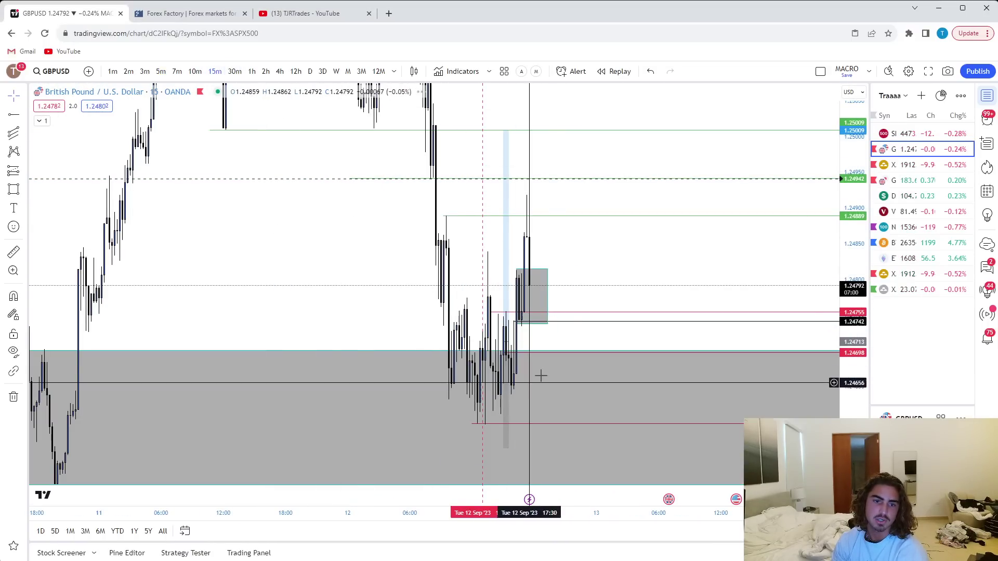
# Study the 5-minute pullback into the small rectangle zone and the candles that formed it around 16:30
pyautogui.click(162, 71)
pyautogui.moveTo(599, 265); pyautogui.dragTo(686, 284)
pyautogui.scroll(-2, 528, 328)
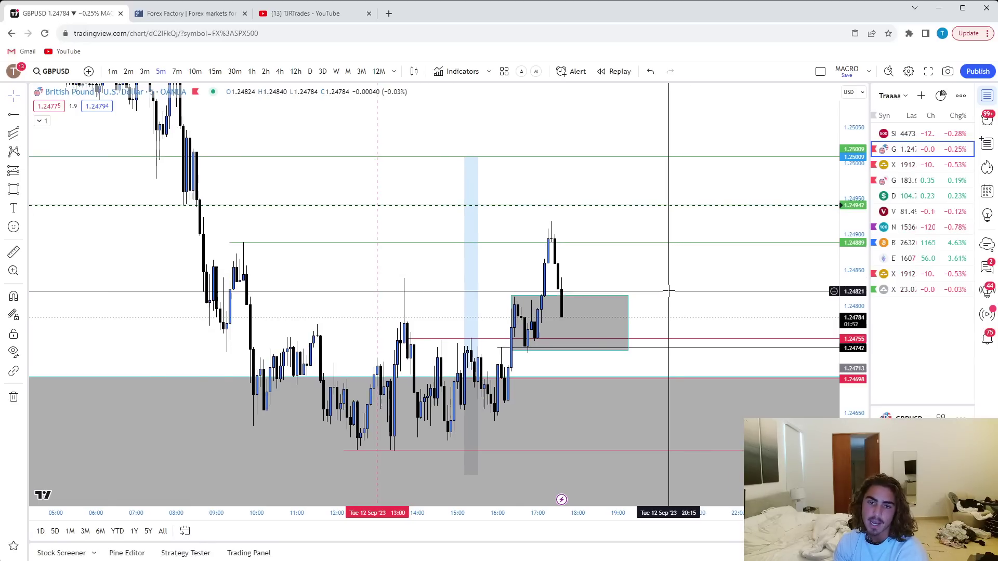
pyautogui.scroll(2, 663, 286)
pyautogui.moveTo(655, 281); pyautogui.dragTo(634, 267)
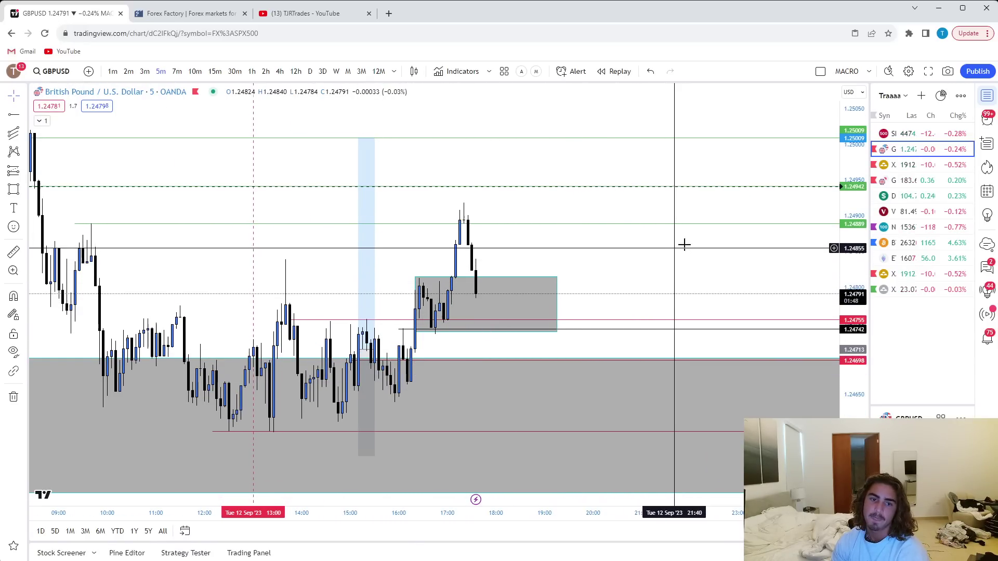
pyautogui.moveTo(684, 244); pyautogui.dragTo(751, 252)
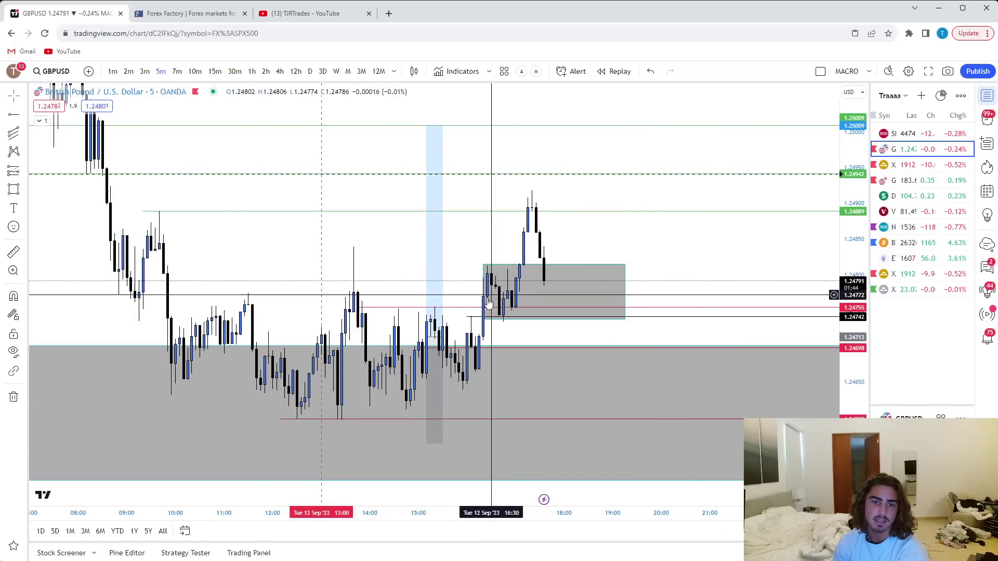
pyautogui.moveTo(710, 238); pyautogui.dragTo(654, 250)
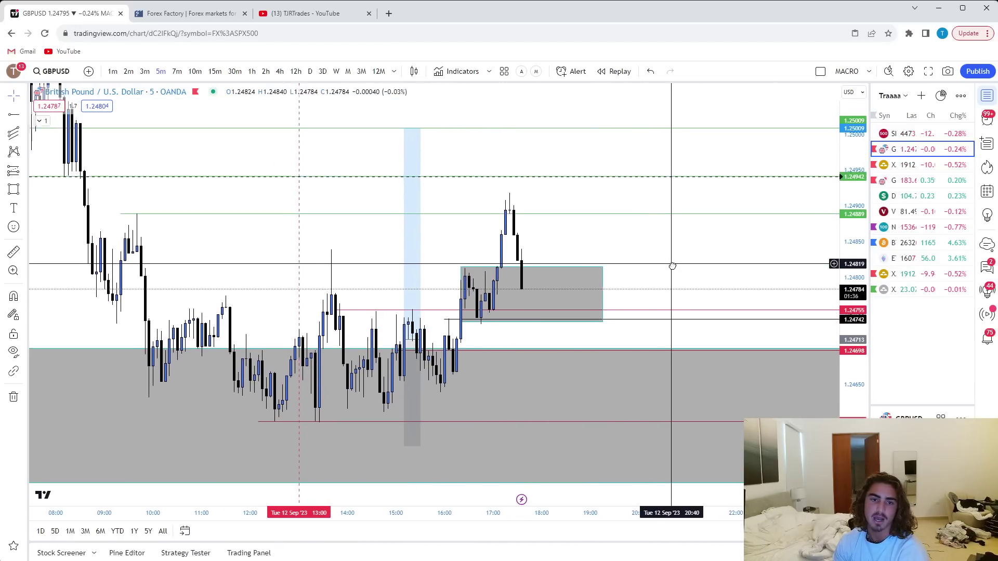
pyautogui.moveTo(672, 262); pyautogui.dragTo(675, 270)
# Check the SPX500 5-minute chart for comparison and return to the GBPUSD chart
pyautogui.click(945, 133)
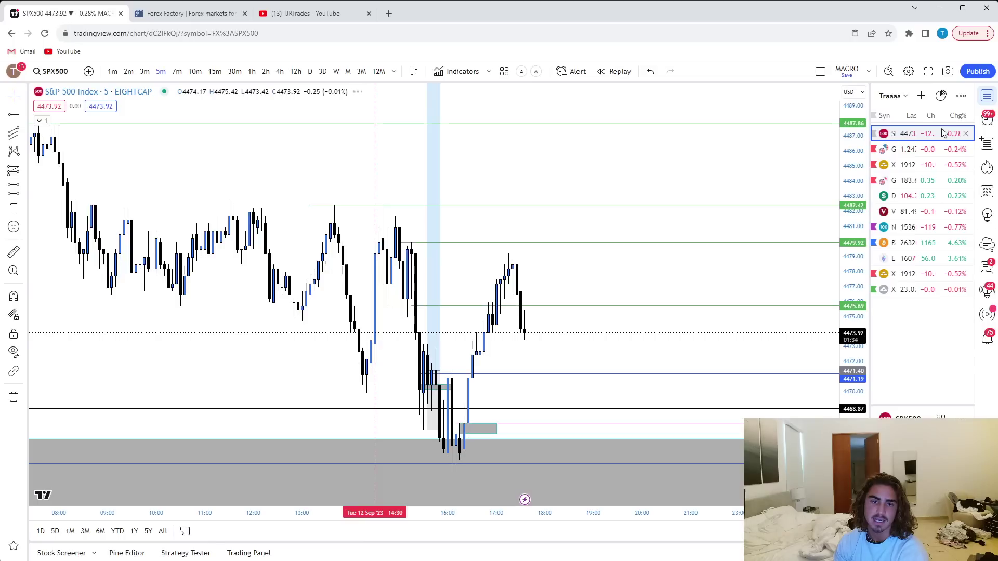
pyautogui.moveTo(565, 338); pyautogui.dragTo(540, 311)
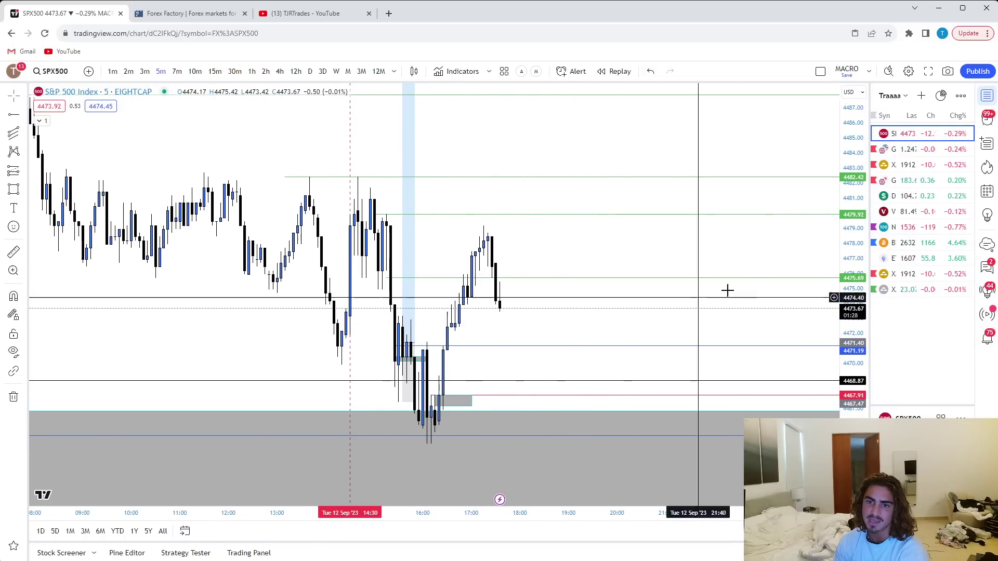
pyautogui.click(928, 151)
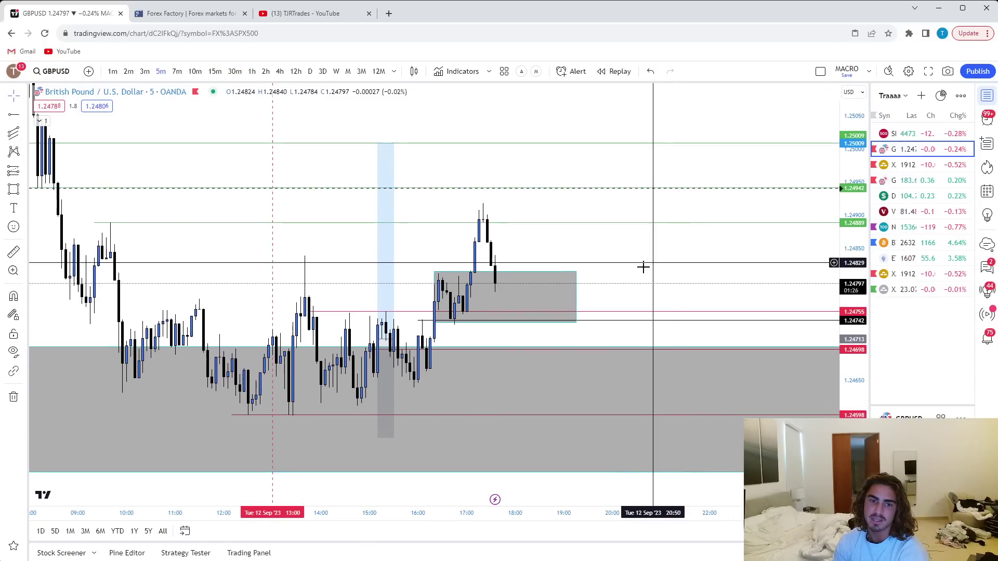
# Review the SPX500 5-minute drop into the large grey demand zone, including the 11 September price action that formed it
pyautogui.scroll(-2, 702, 269)
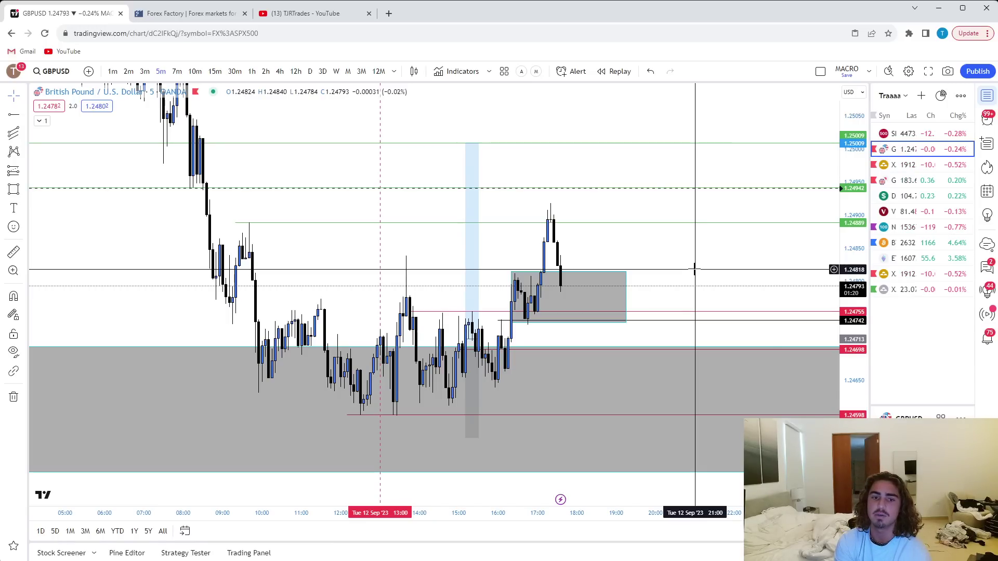
pyautogui.click(912, 133)
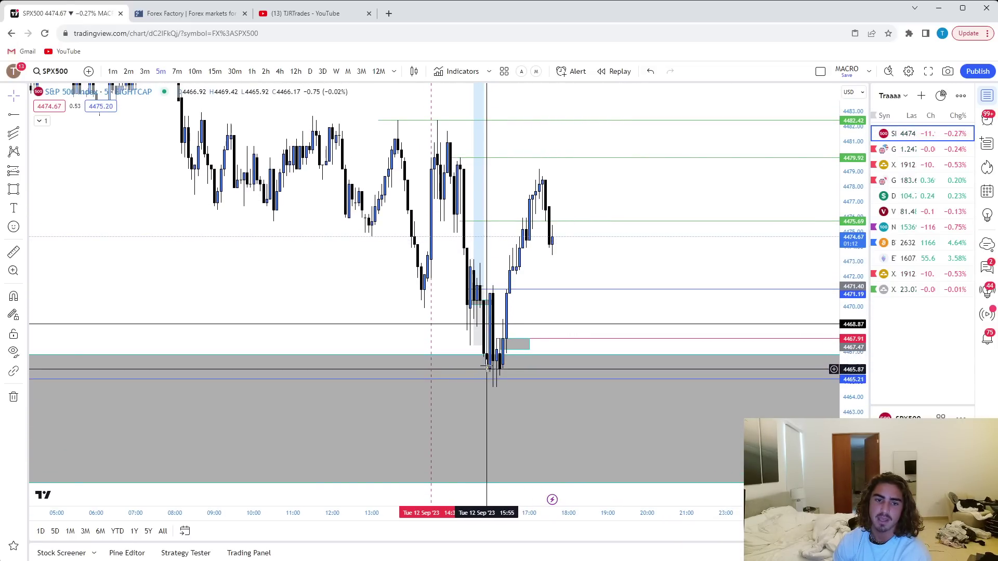
pyautogui.scroll(-3, 558, 392)
pyautogui.scroll(-2, 467, 385)
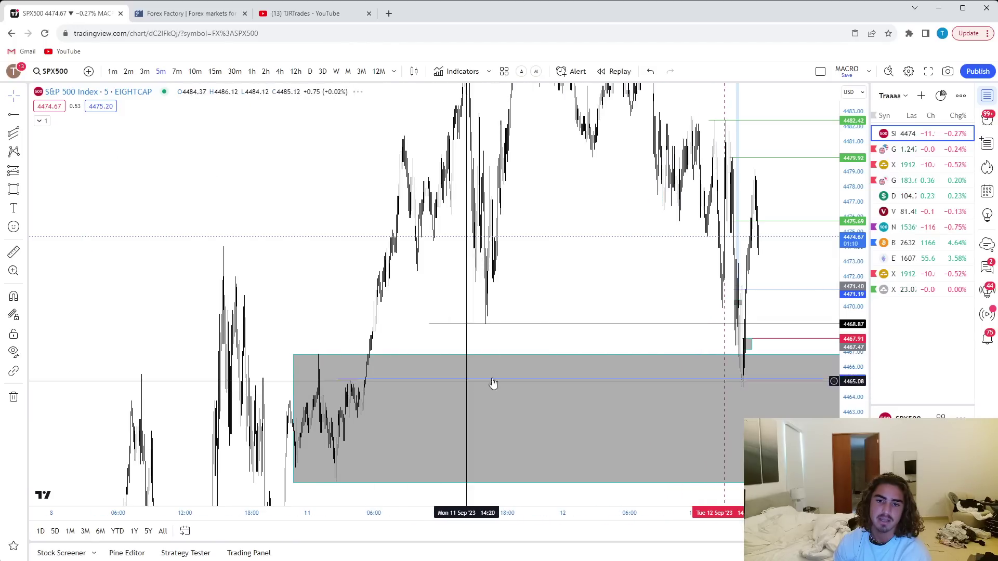
pyautogui.scroll(5, 530, 400)
pyautogui.moveTo(487, 279); pyautogui.dragTo(526, 307)
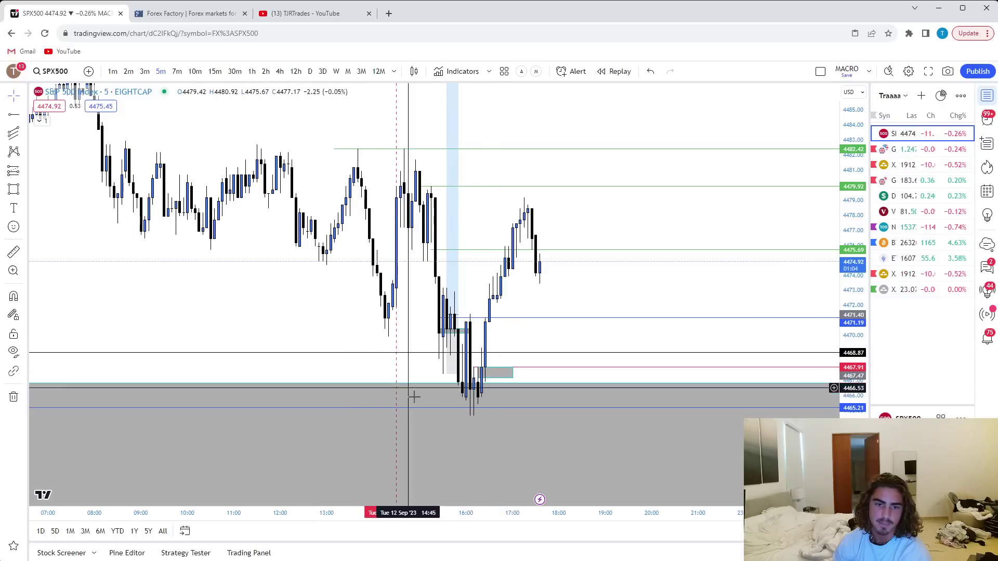
# Compare the SPX500 move out of the demand zone on the 15-minute and 1-minute charts and return to the 5-minute chart
pyautogui.click(215, 71)
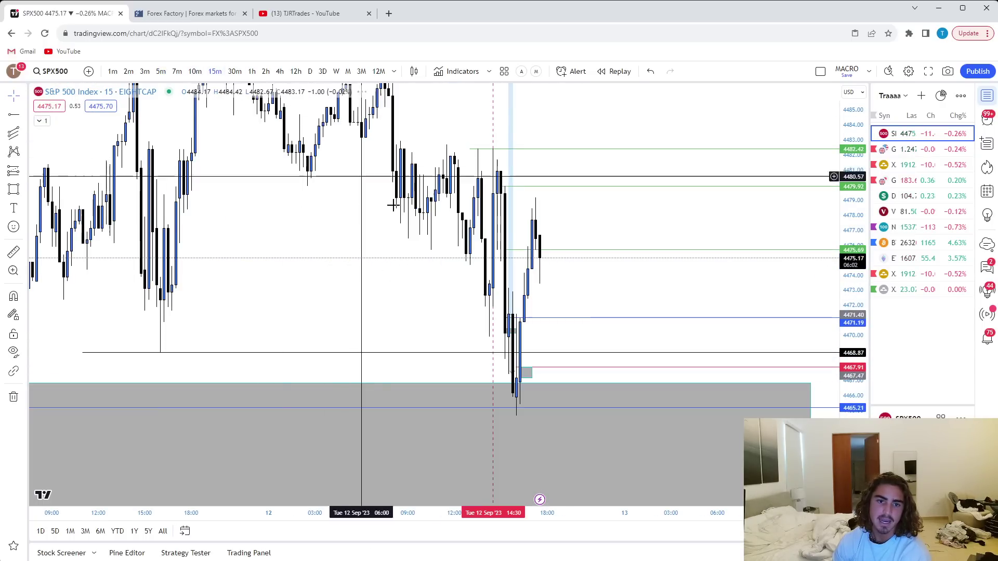
pyautogui.click(111, 72)
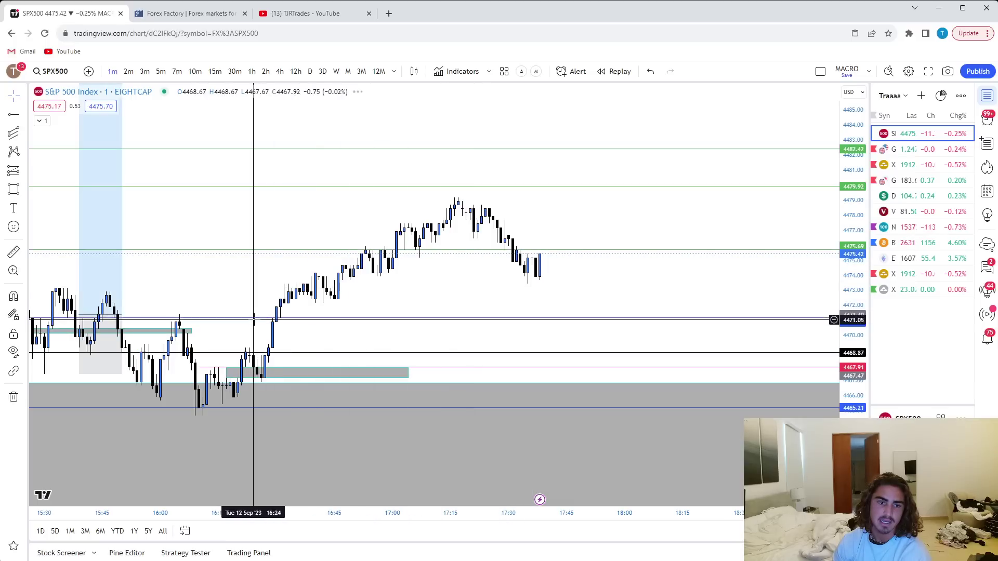
pyautogui.moveTo(373, 308); pyautogui.dragTo(441, 282)
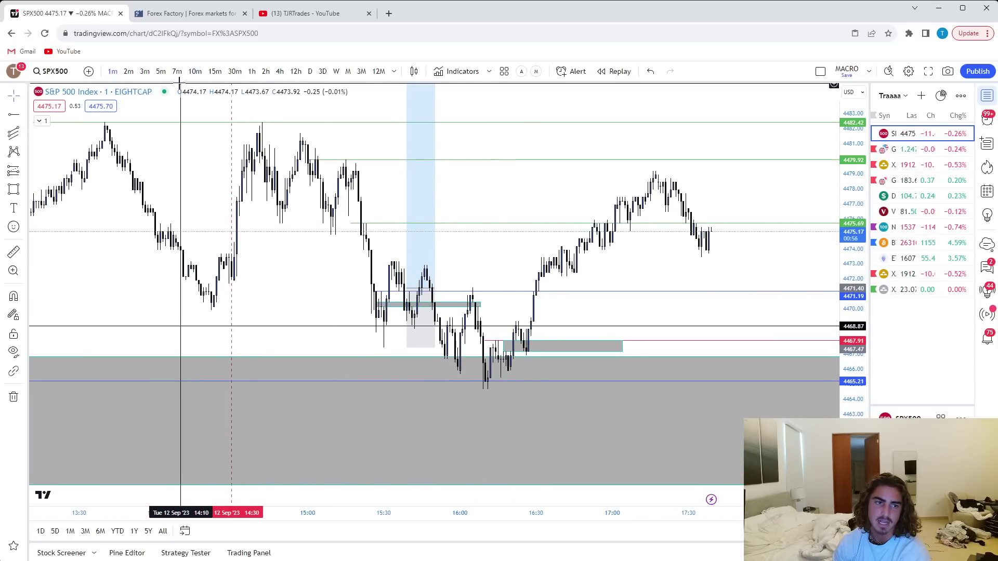
pyautogui.click(160, 71)
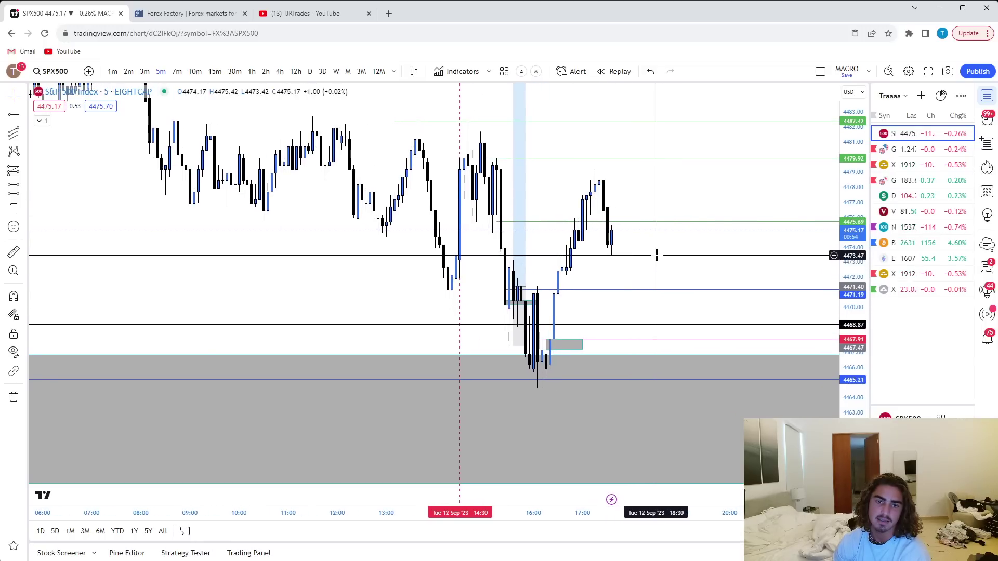
# Study the SPX500 5-minute long position, the low inside the demand zone and the recovery toward the green levels
pyautogui.moveTo(664, 249); pyautogui.dragTo(698, 240)
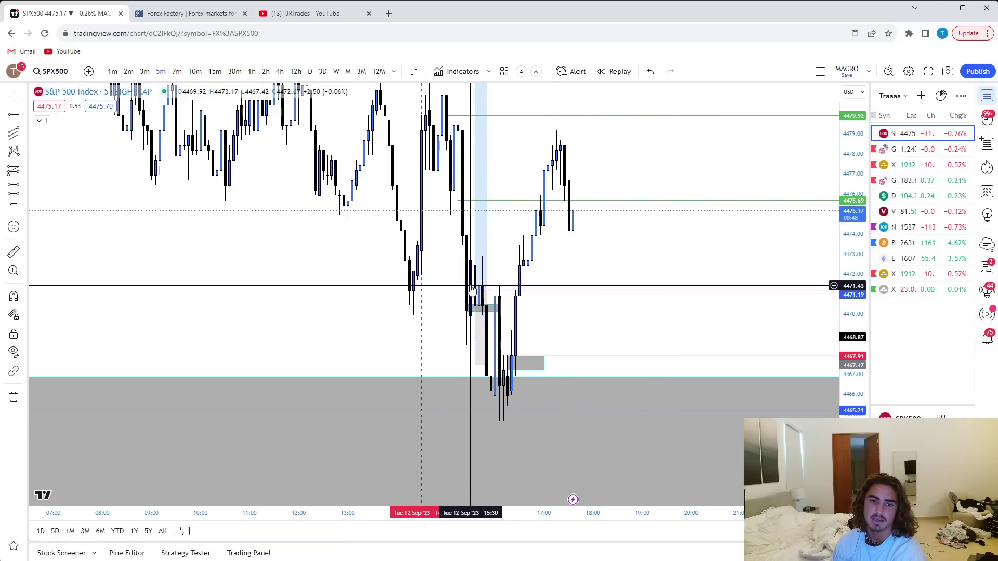
pyautogui.moveTo(475, 285); pyautogui.dragTo(542, 283)
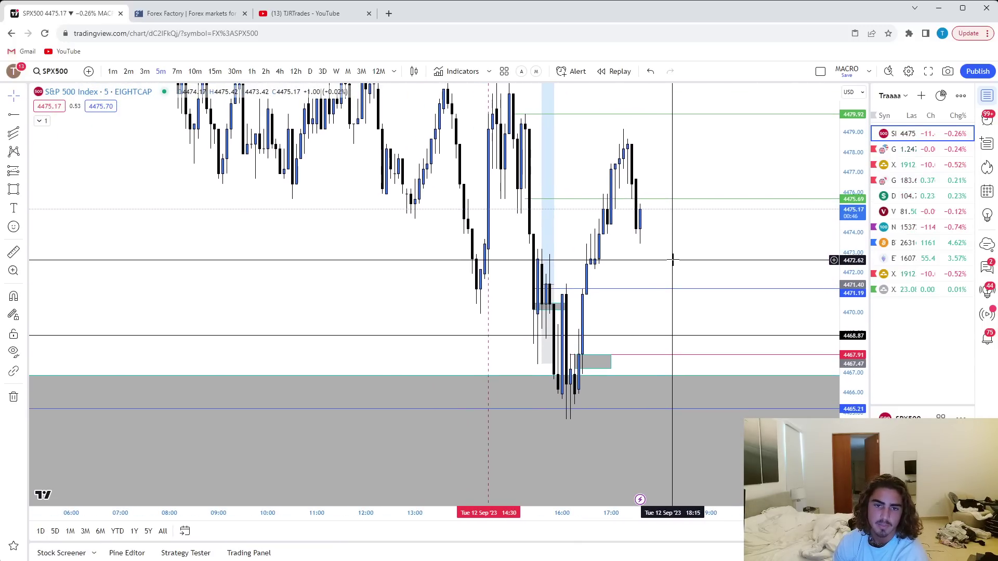
pyautogui.moveTo(672, 259); pyautogui.dragTo(608, 274)
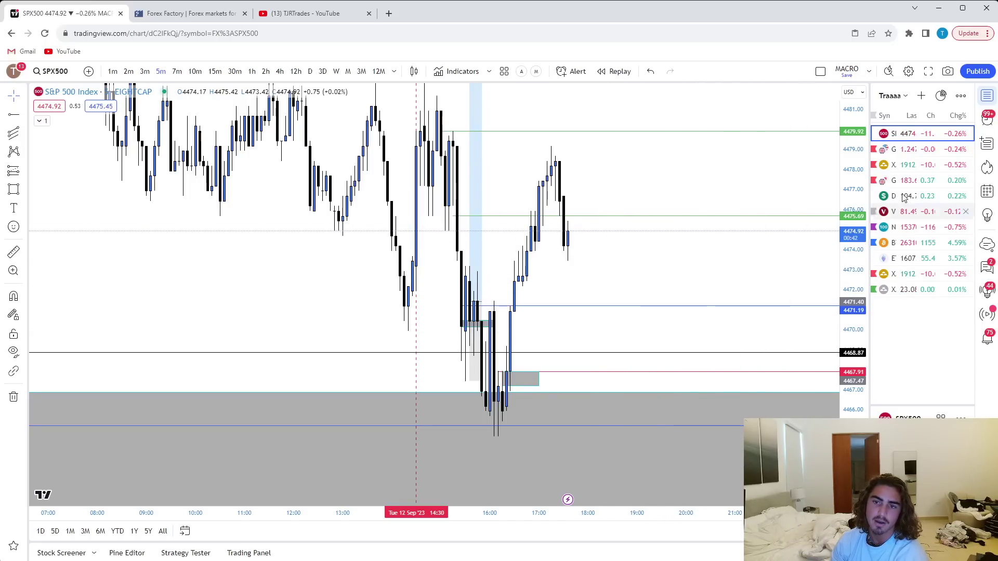
pyautogui.click(917, 151)
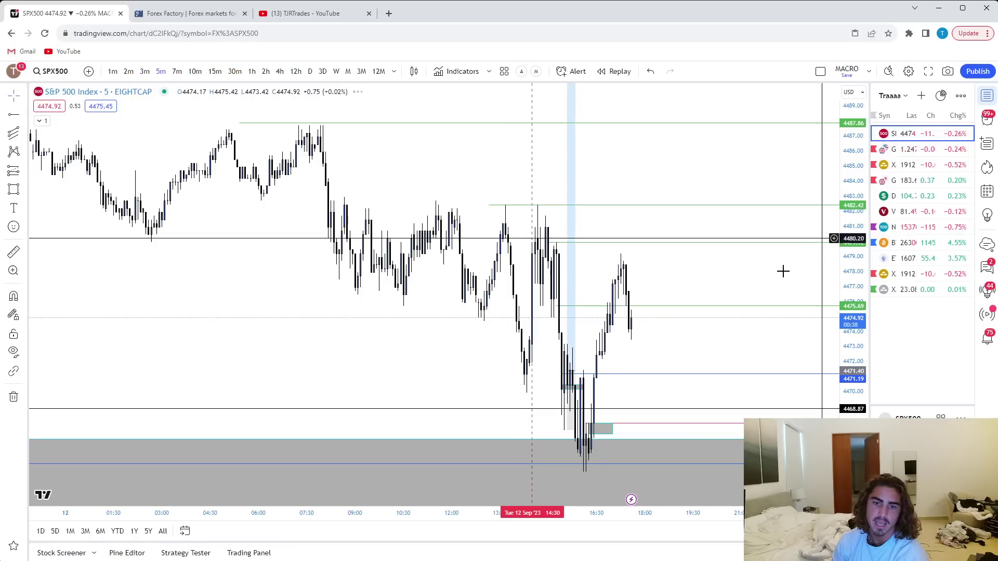
pyautogui.scroll(5, 684, 352)
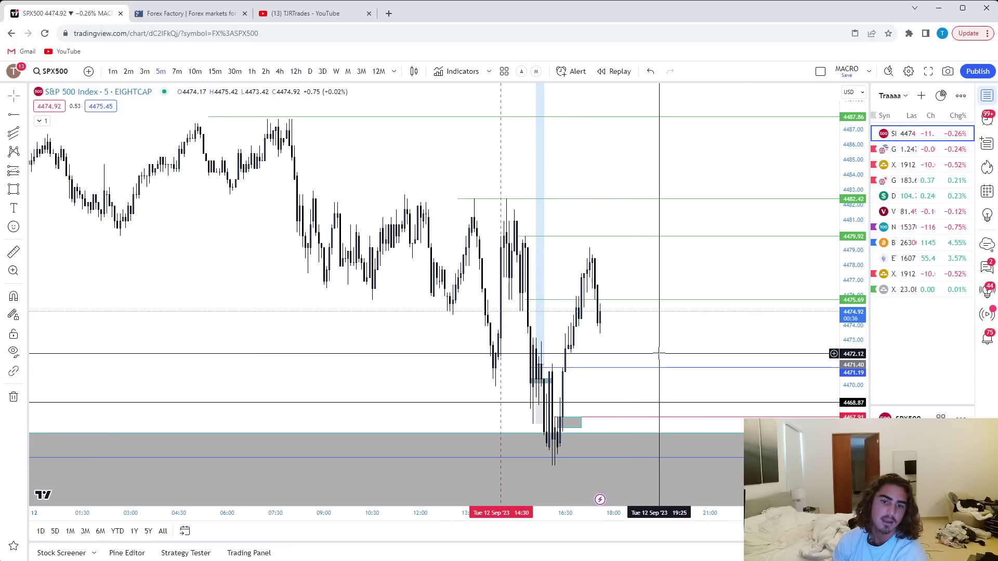
pyautogui.moveTo(513, 328); pyautogui.dragTo(581, 301)
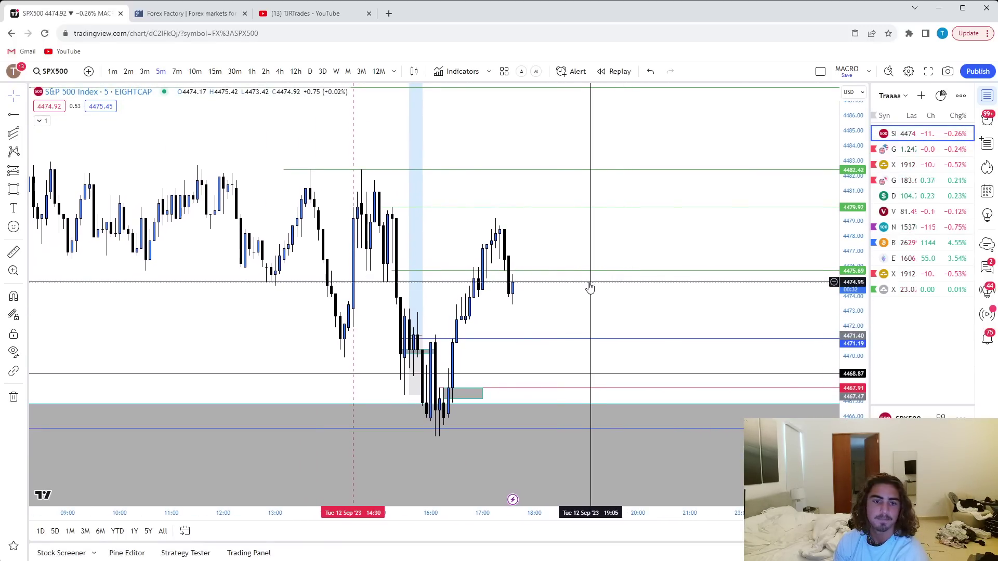
pyautogui.moveTo(556, 300); pyautogui.dragTo(565, 281)
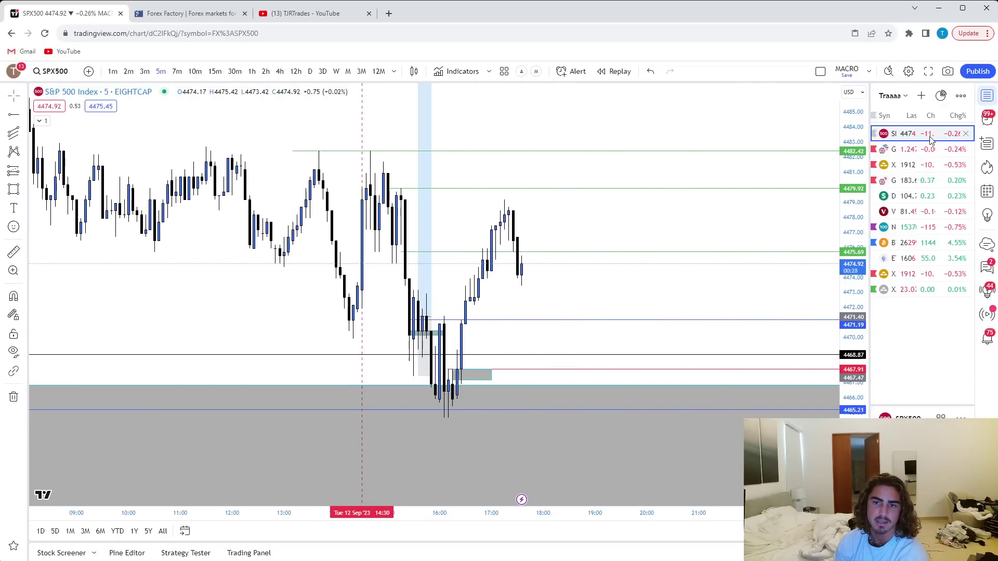
# Switch to GBPUSD and examine the 5-minute price action around the long entry, the demand zone and the lows beneath it
pyautogui.click(909, 149)
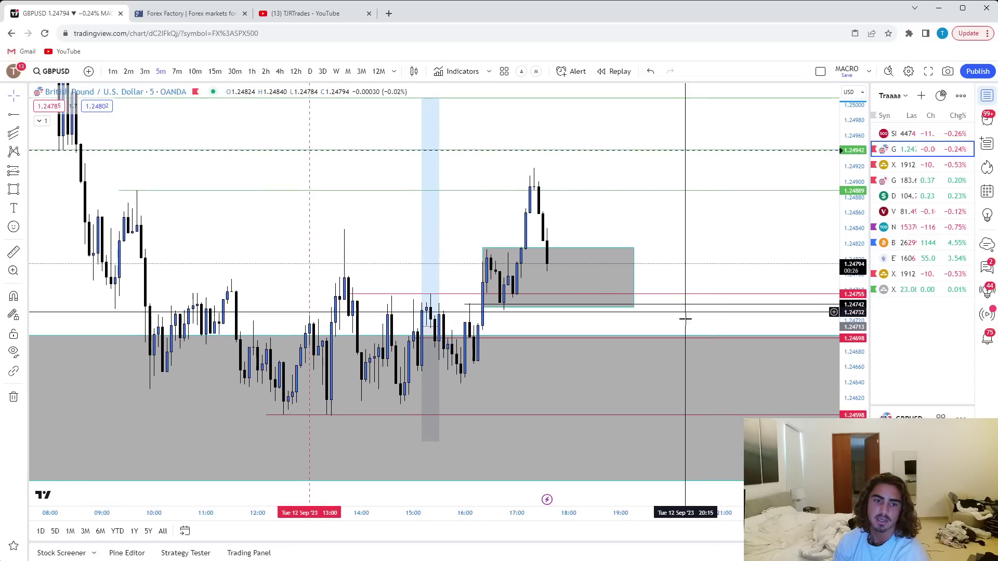
pyautogui.click(627, 330)
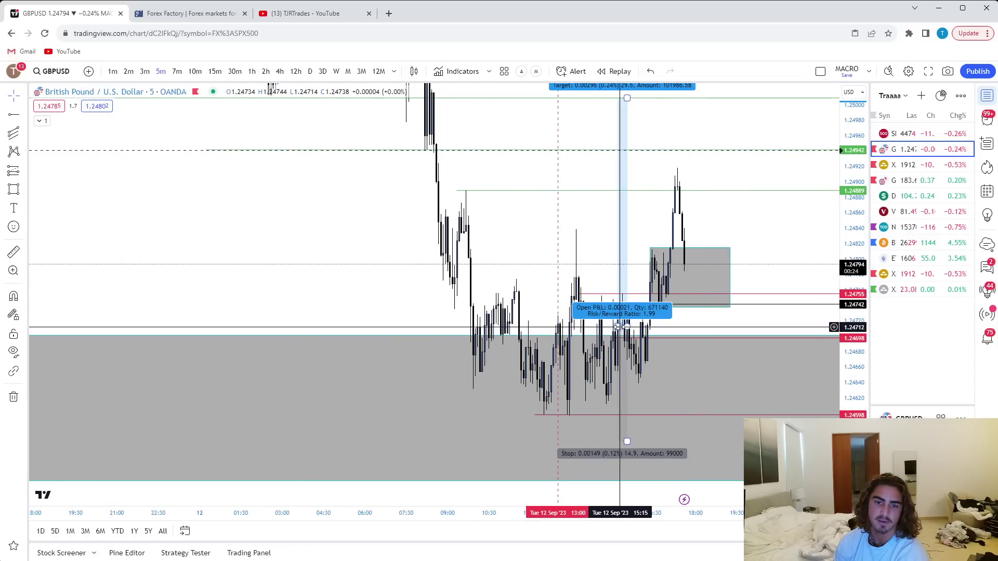
pyautogui.scroll(3, 621, 328)
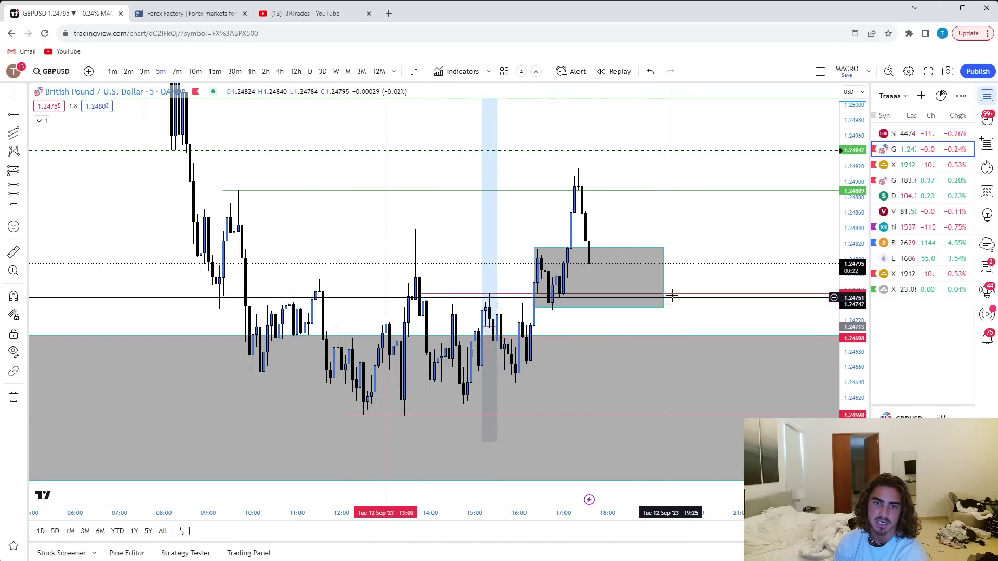
pyautogui.moveTo(708, 238); pyautogui.dragTo(699, 267)
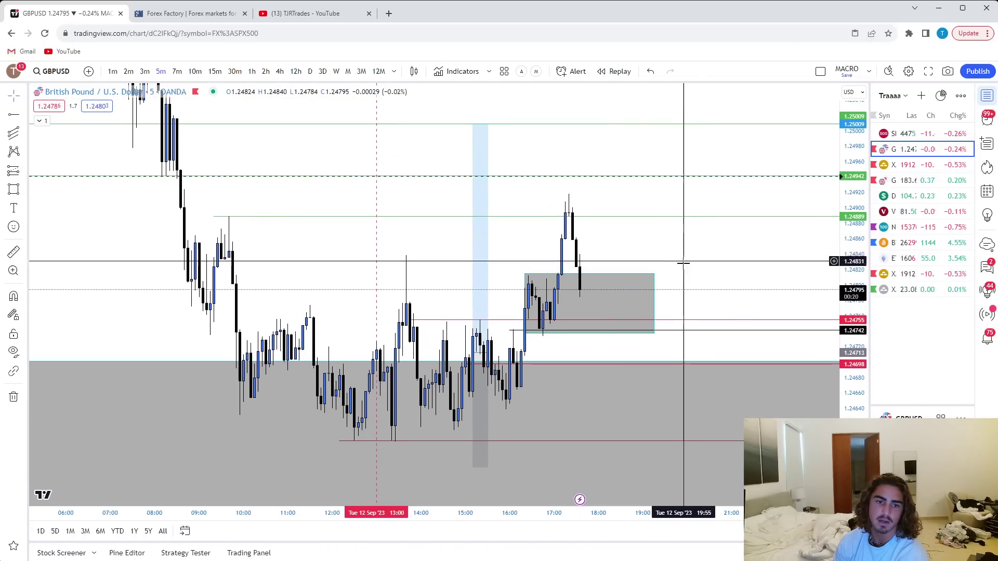
pyautogui.click(483, 359)
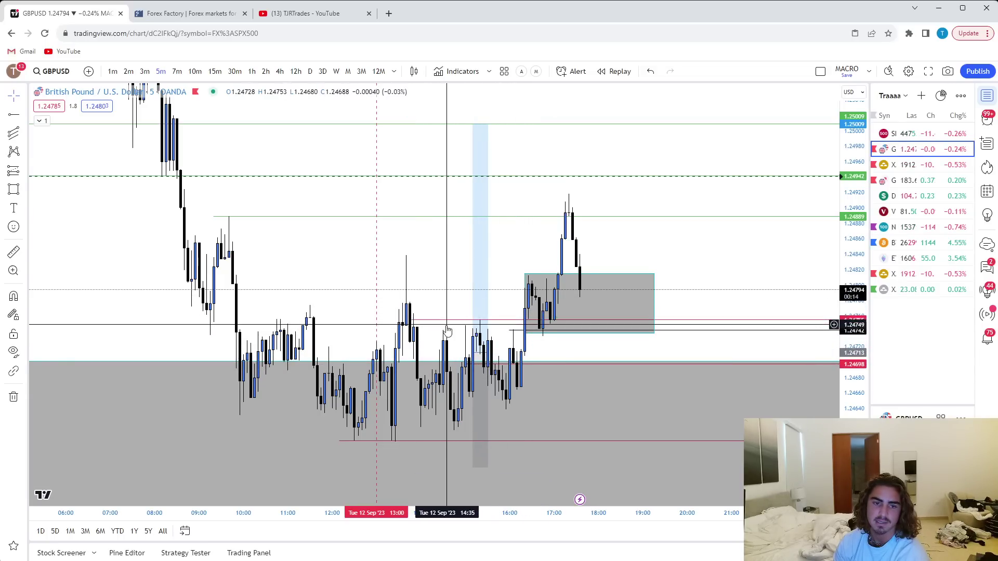
pyautogui.moveTo(447, 331); pyautogui.dragTo(417, 301)
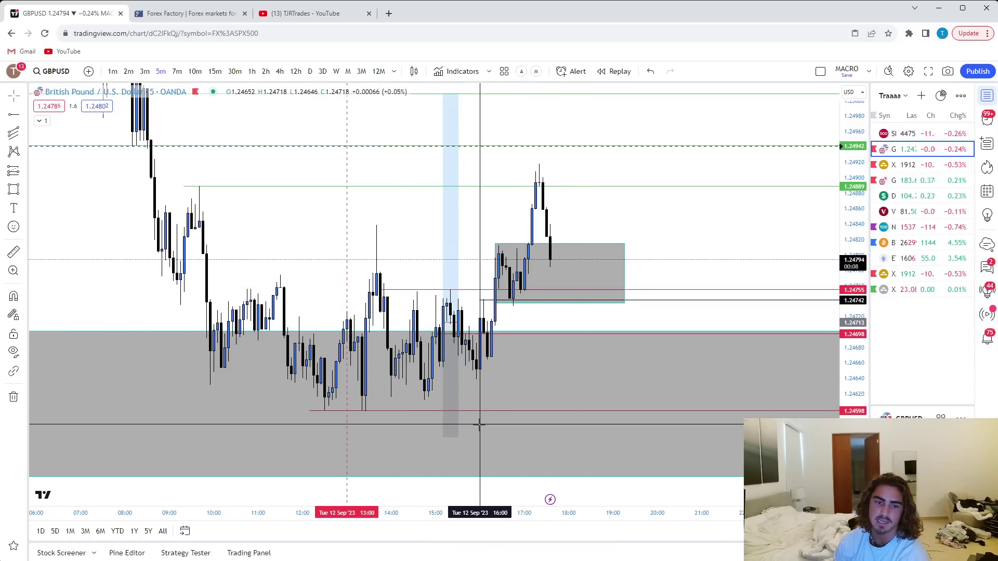
pyautogui.scroll(-5, 499, 400)
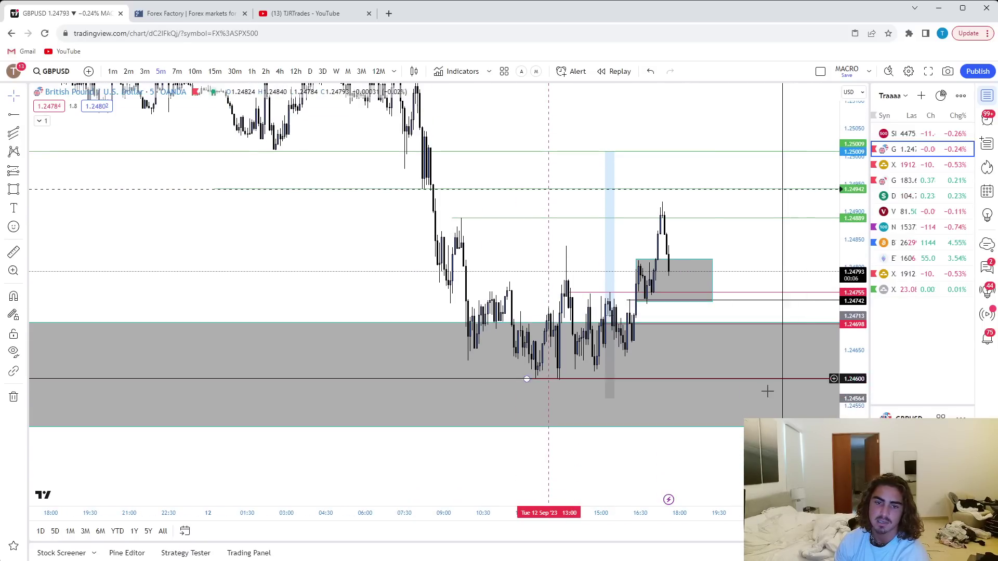
pyautogui.moveTo(753, 233); pyautogui.dragTo(691, 237)
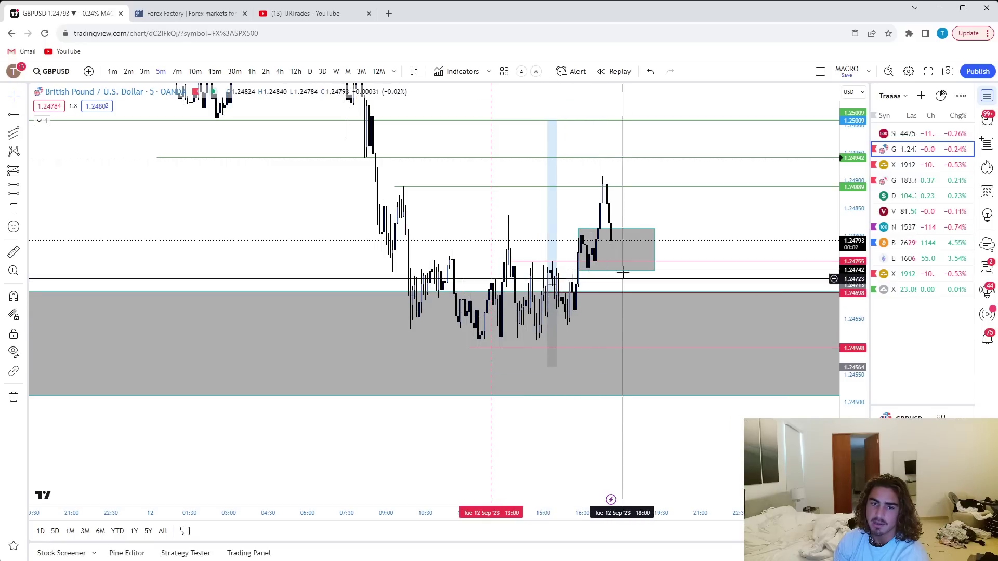
# Widen the GBPUSD long position on the 5-minute chart by moving its start back to about 14:20
pyautogui.click(552, 296)
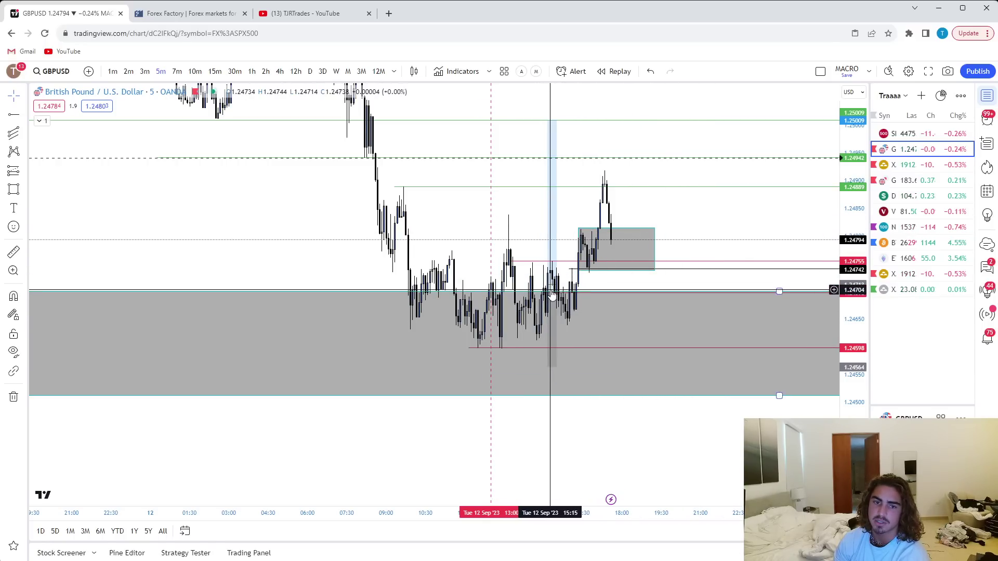
pyautogui.moveTo(548, 285); pyautogui.dragTo(525, 285)
pyautogui.click(695, 219)
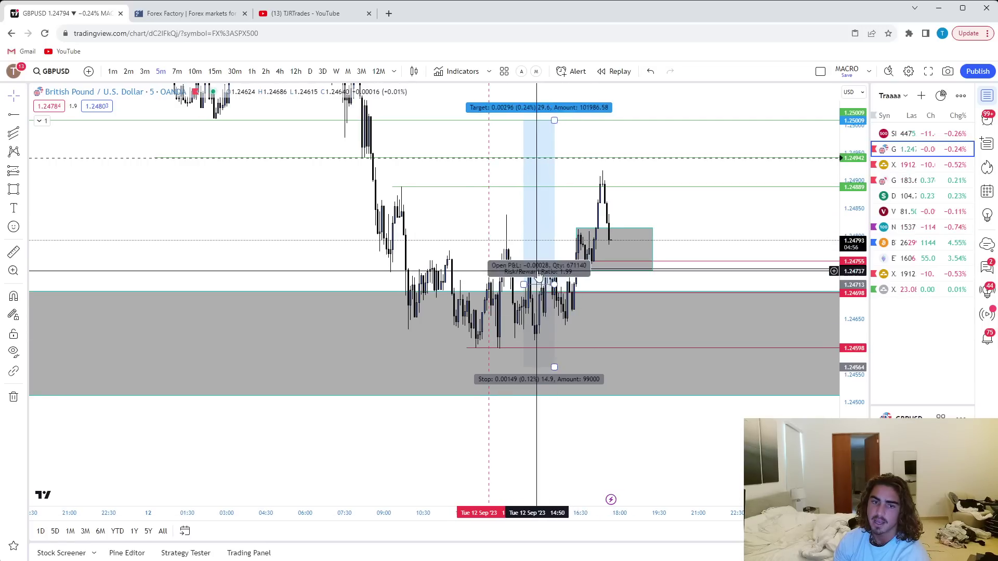
pyautogui.click(630, 462)
pyautogui.moveTo(724, 224); pyautogui.dragTo(729, 234)
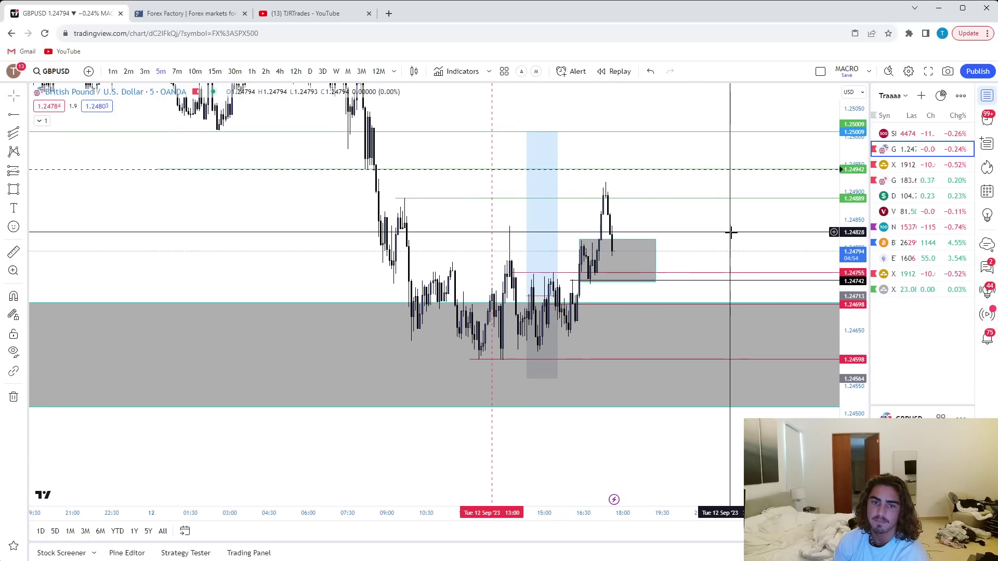
# Examine the small GBPUSD rectangle zone, compare it on the 15-minute and 1-minute charts, and return to the 5-minute chart
pyautogui.click(619, 282)
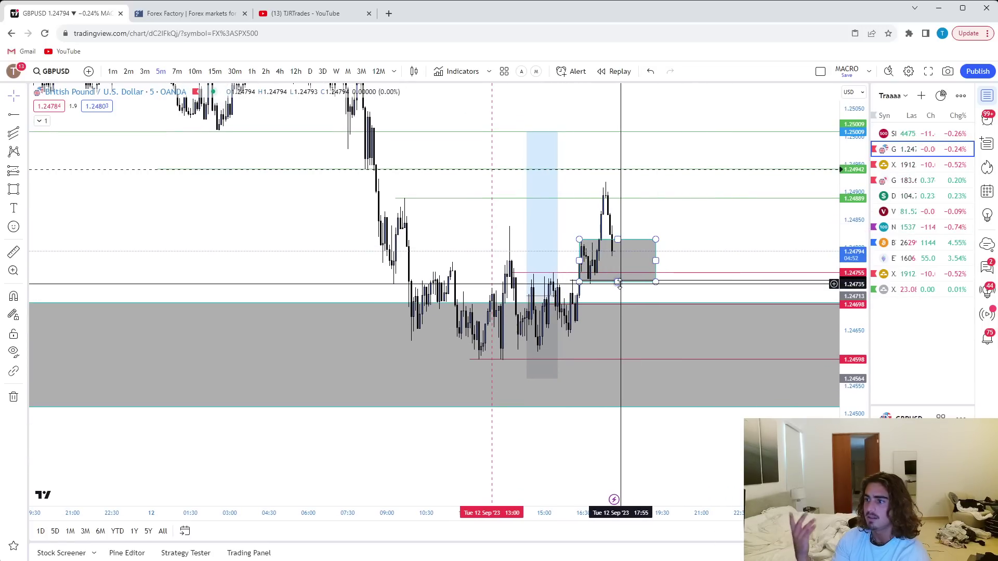
pyautogui.moveTo(683, 226); pyautogui.dragTo(692, 246)
pyautogui.scroll(2, 762, 334)
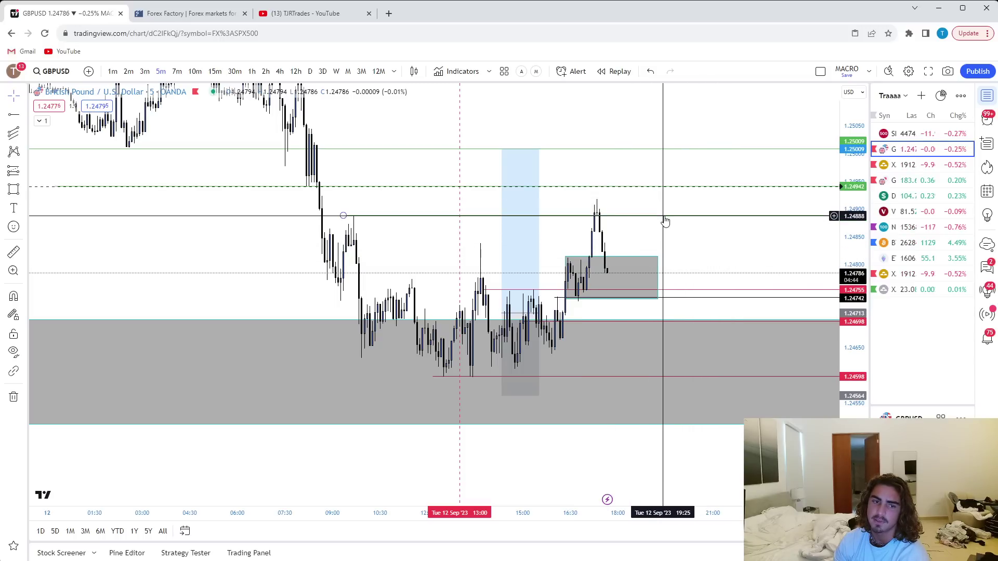
pyautogui.moveTo(699, 234); pyautogui.dragTo(676, 249)
pyautogui.click(215, 71)
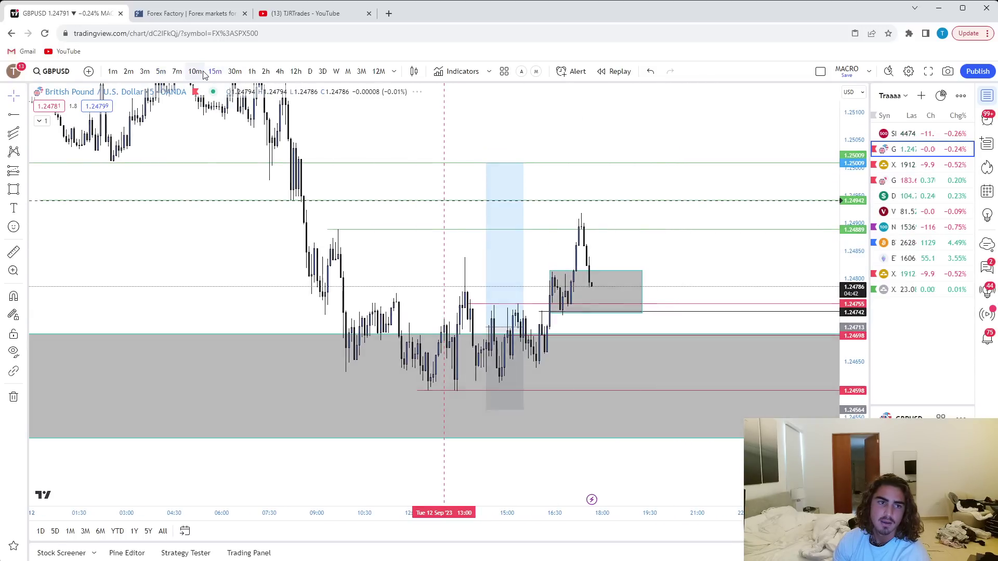
pyautogui.click(162, 75)
pyautogui.click(113, 72)
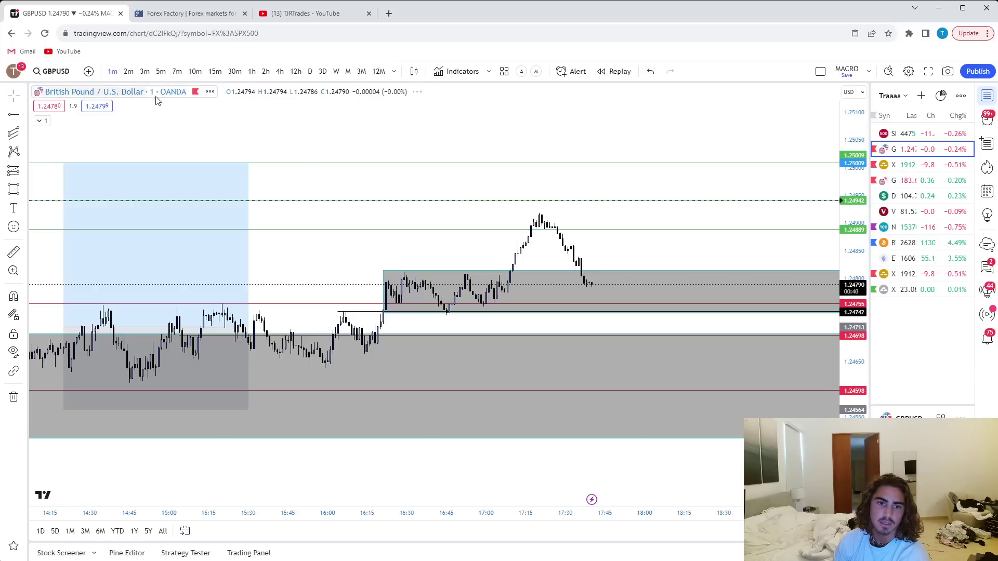
pyautogui.scroll(-5, 637, 338)
pyautogui.scroll(-4, 639, 343)
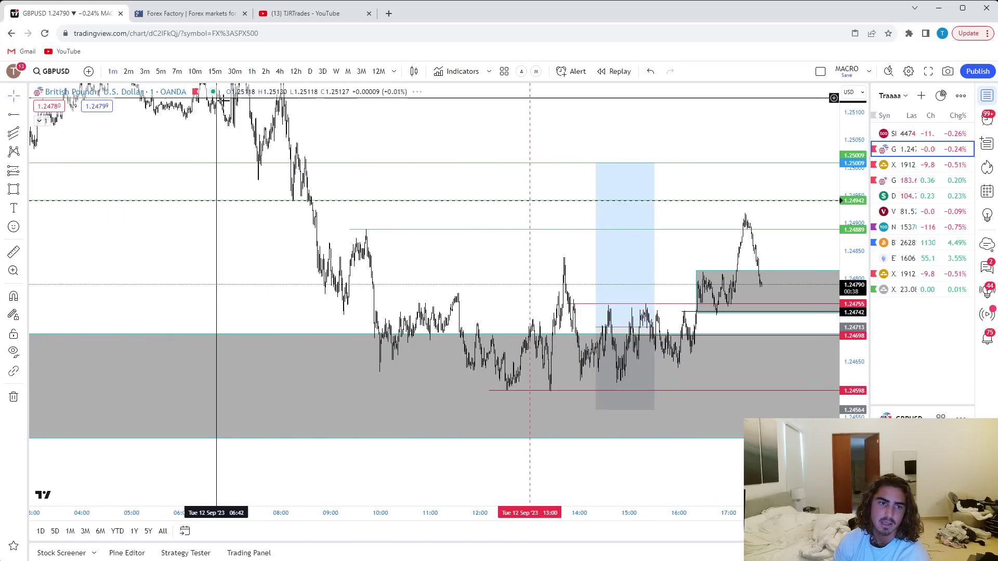
pyautogui.click(161, 73)
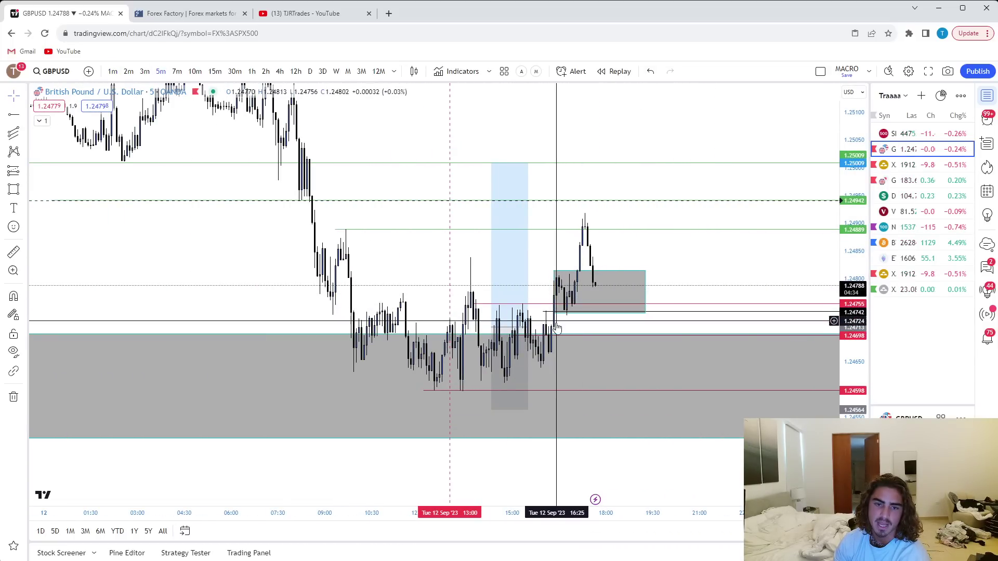
# Study the 5-minute candles from about 16:00 to 17:00 that rally out of the demand zone and form the small rectangle
pyautogui.scroll(3, 582, 318)
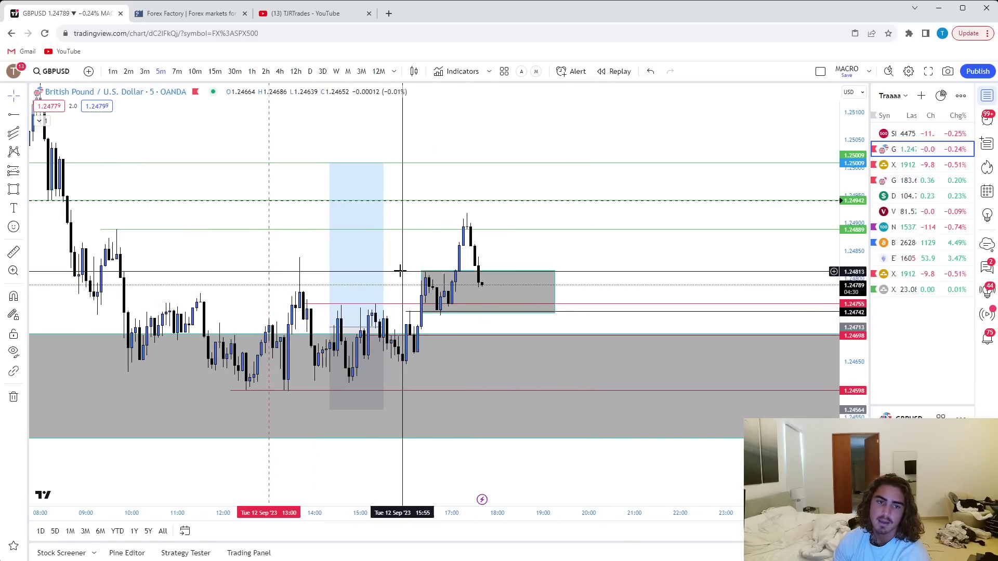
pyautogui.moveTo(401, 270); pyautogui.dragTo(397, 230)
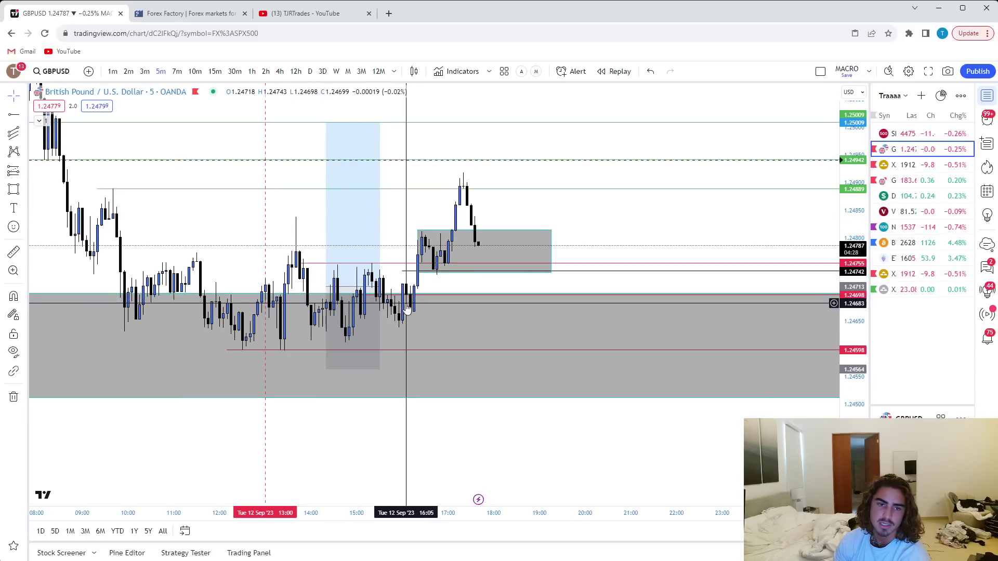
pyautogui.click(426, 236)
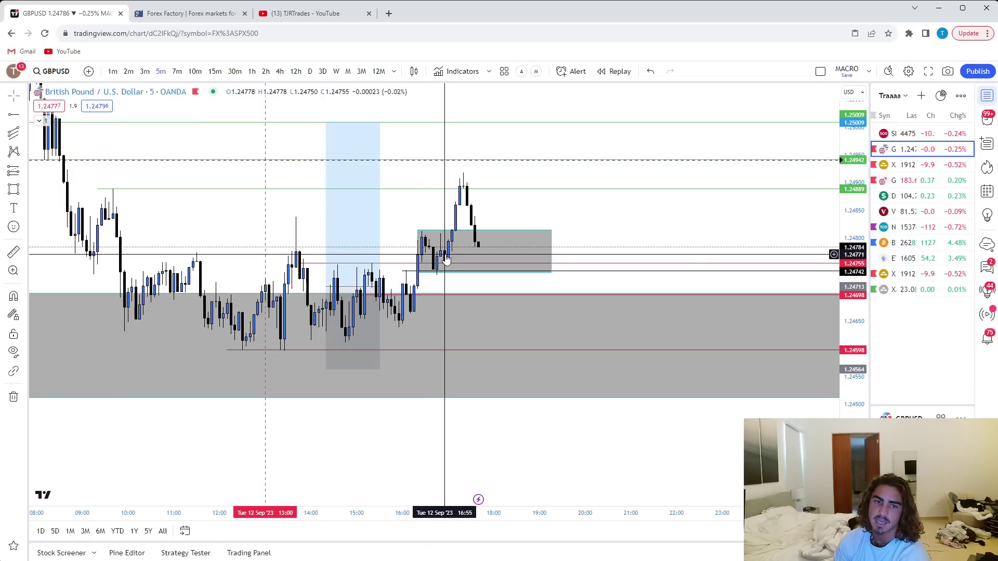
# Examine the GBPUSD pullback into the small rectangle on the 5-minute chart and compare it with the 15-minute chart
pyautogui.moveTo(613, 237); pyautogui.dragTo(659, 246)
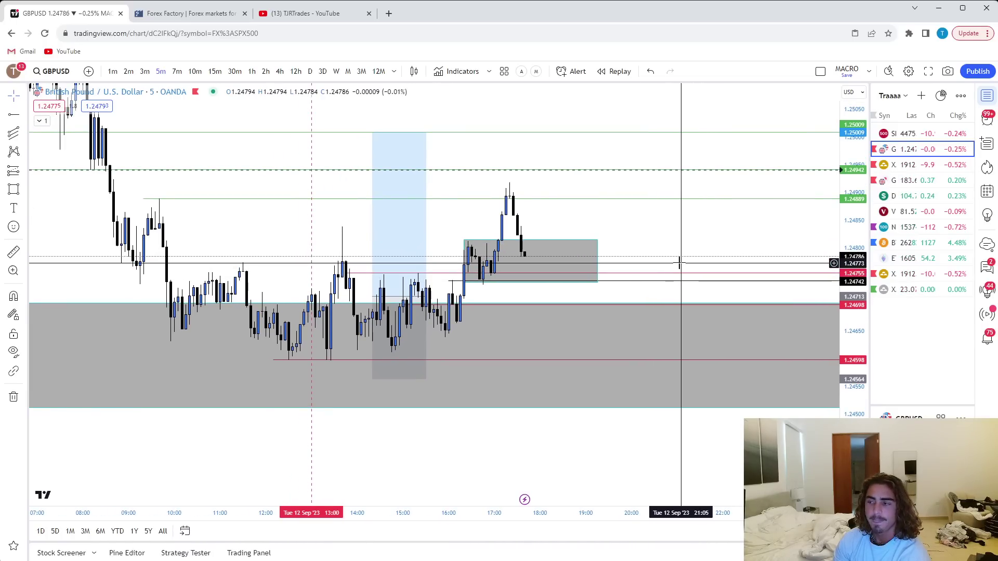
pyautogui.click(386, 303)
pyautogui.click(661, 235)
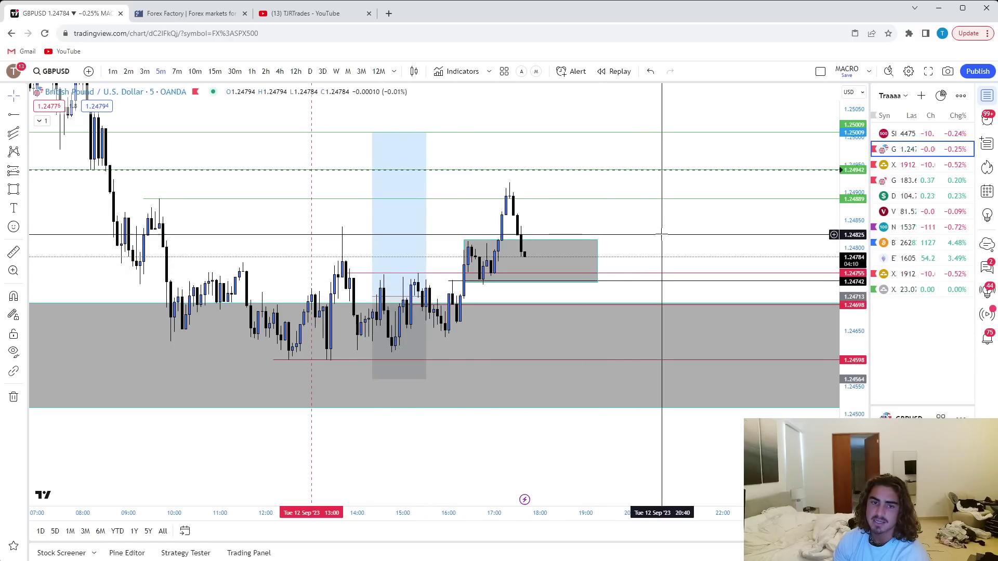
pyautogui.moveTo(664, 227); pyautogui.dragTo(639, 236)
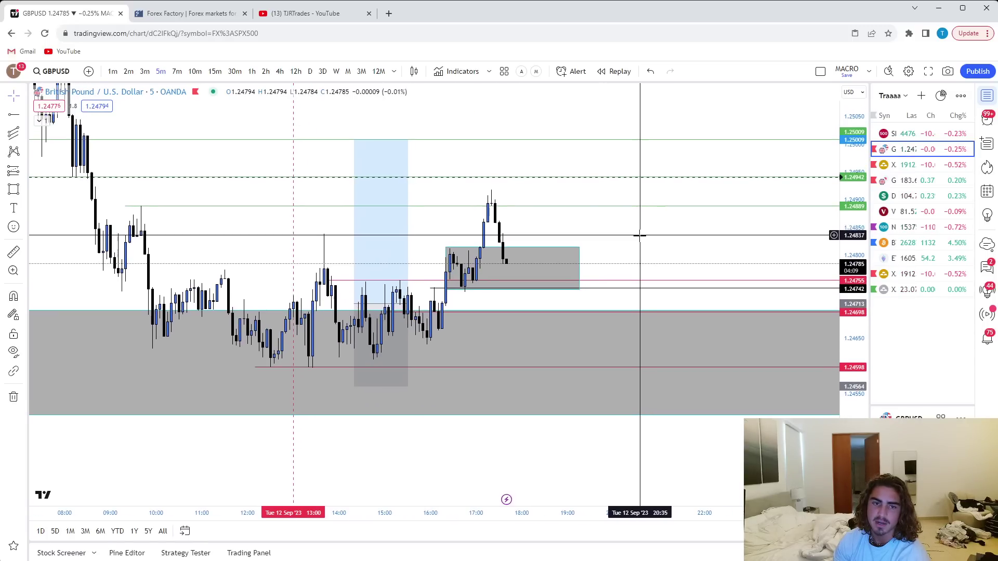
pyautogui.click(215, 72)
pyautogui.click(161, 71)
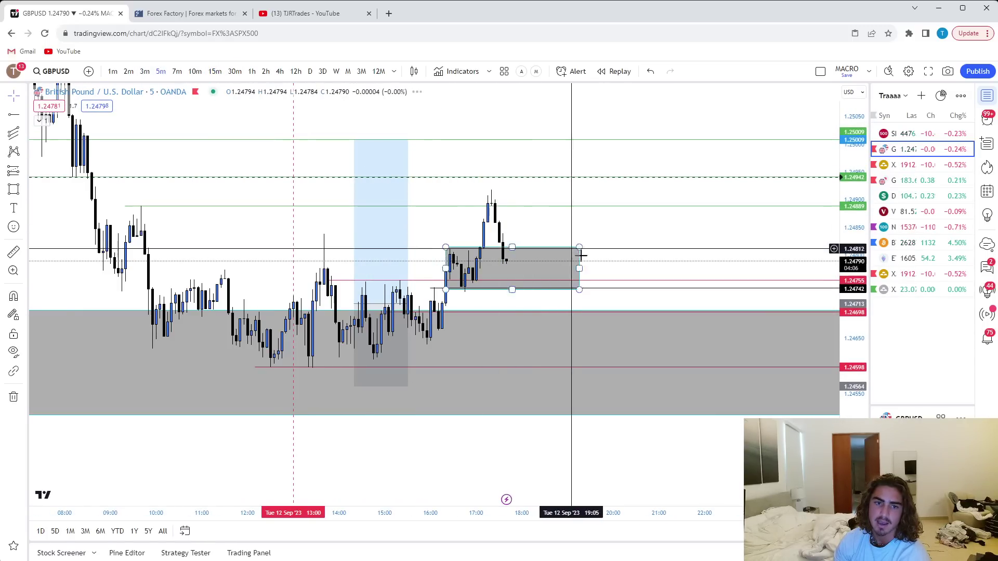
# Check the pullback into the small rectangle on the 1-minute chart and return to the 5-minute chart to review the wider move
pyautogui.click(113, 71)
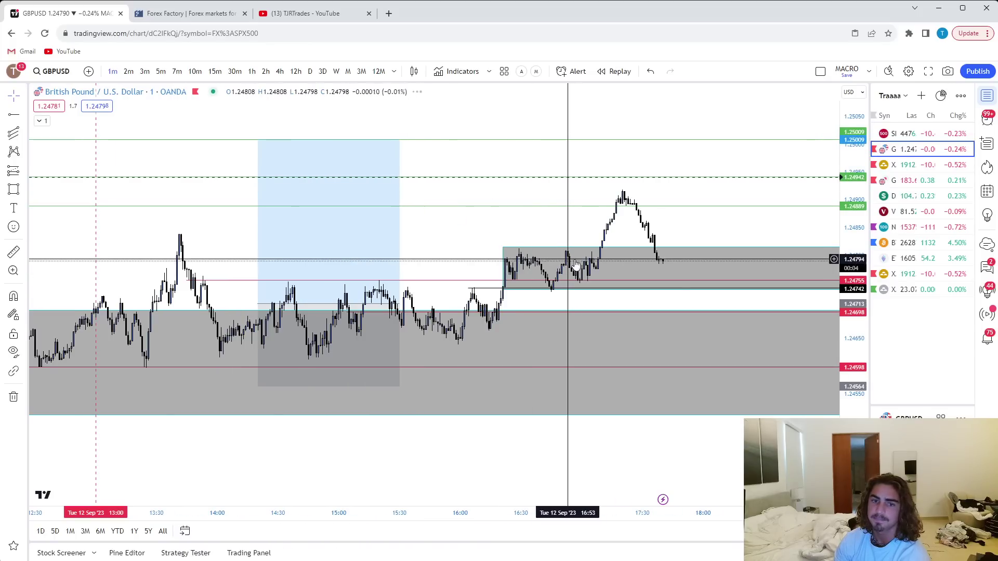
pyautogui.moveTo(735, 233); pyautogui.dragTo(601, 243)
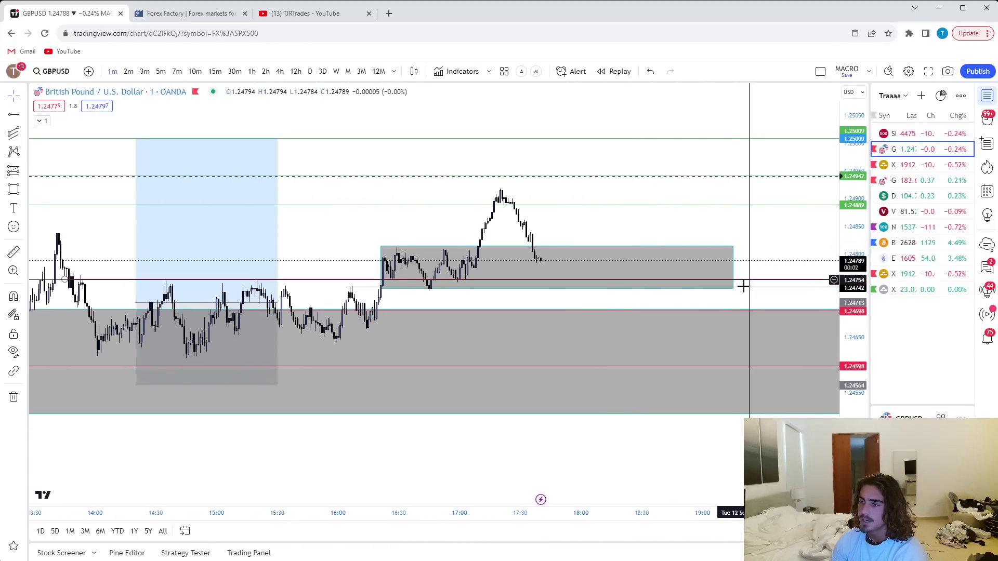
pyautogui.scroll(-3, 741, 283)
pyautogui.click(161, 71)
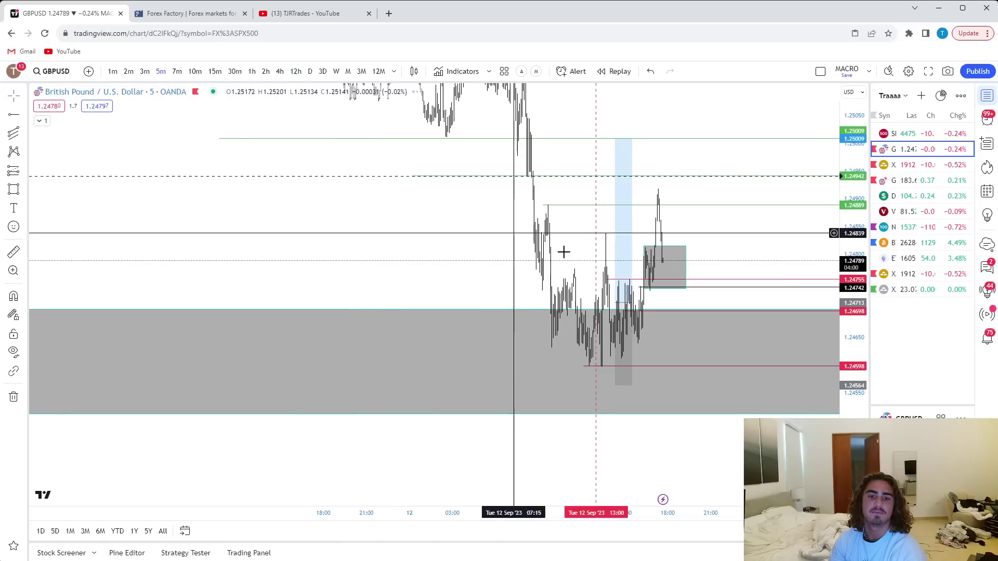
pyautogui.moveTo(640, 248); pyautogui.dragTo(679, 242)
pyautogui.scroll(3, 696, 270)
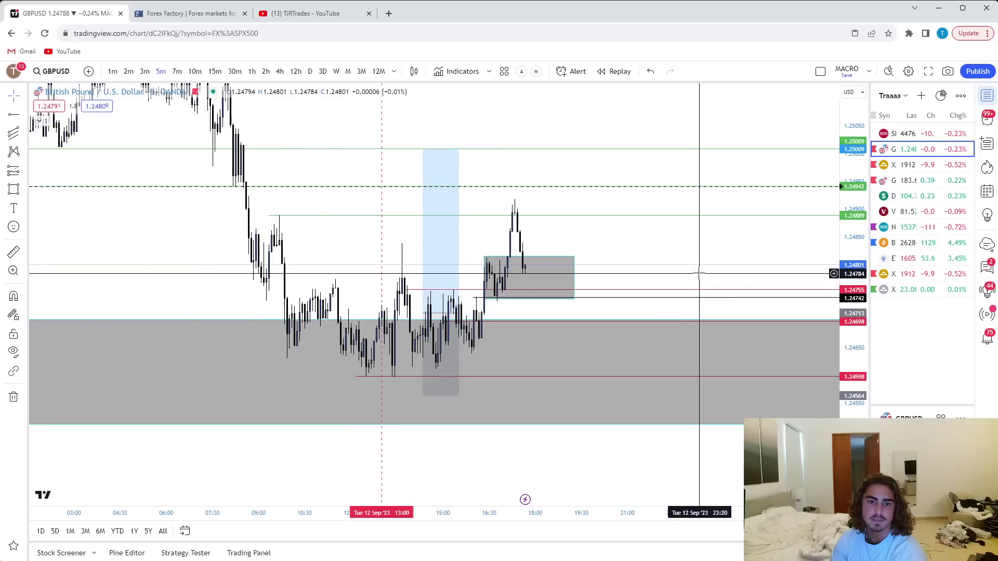
pyautogui.moveTo(557, 244); pyautogui.dragTo(596, 264)
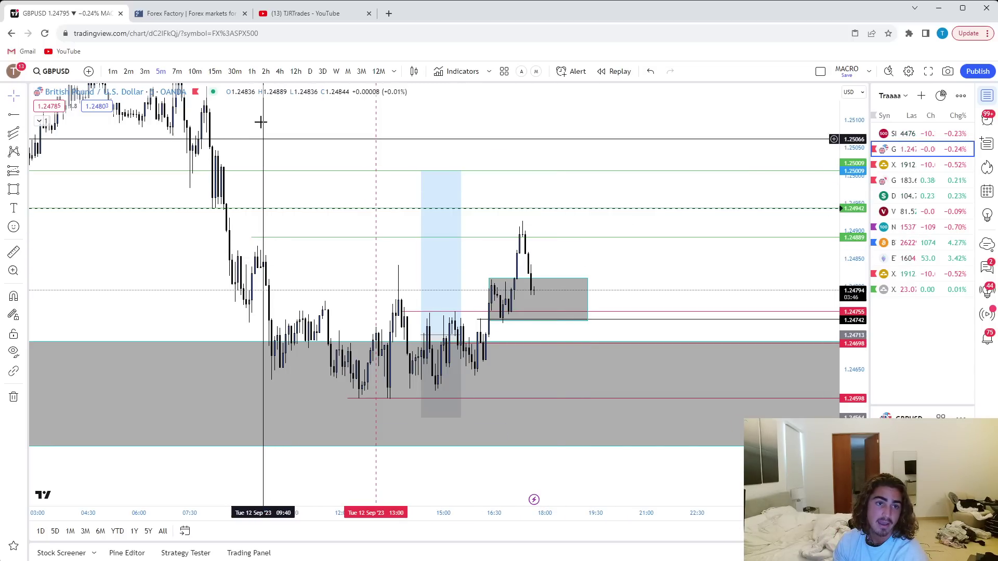
# Look at the Forex Factory home page, return to the GBPUSD chart in TradingView and compare its 15-minute and 5-minute views
pyautogui.click(229, 16)
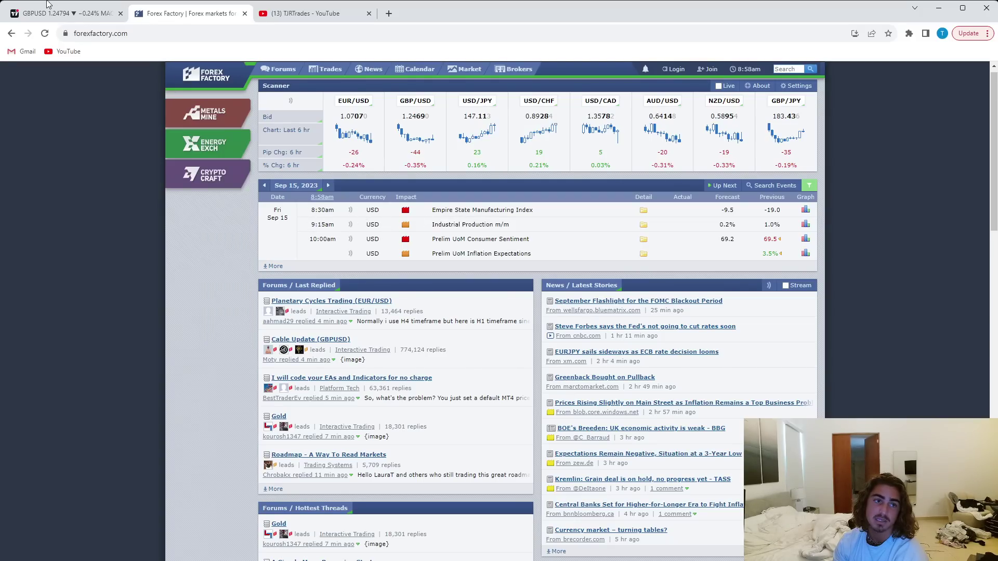
pyautogui.click(67, 13)
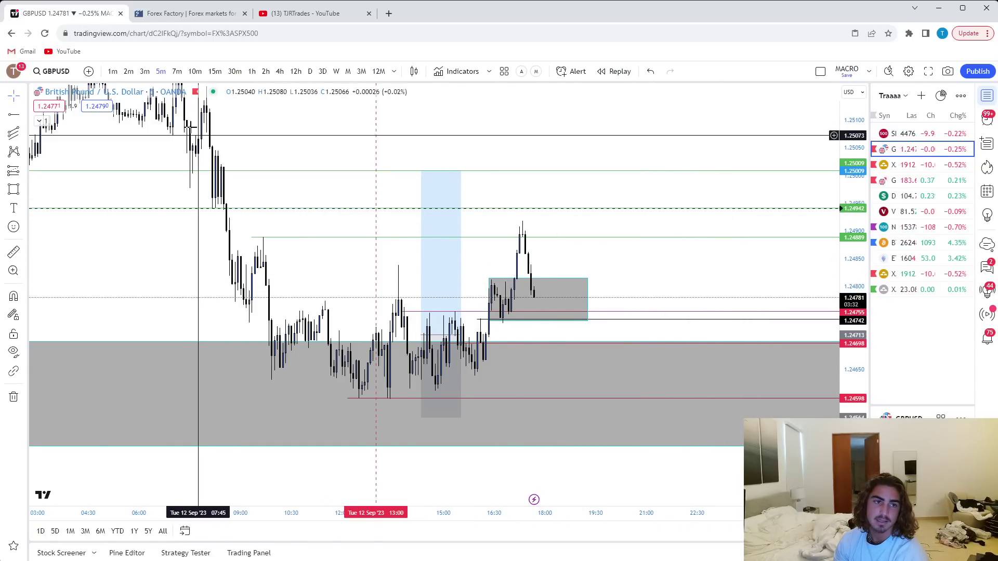
pyautogui.click(216, 72)
pyautogui.click(161, 72)
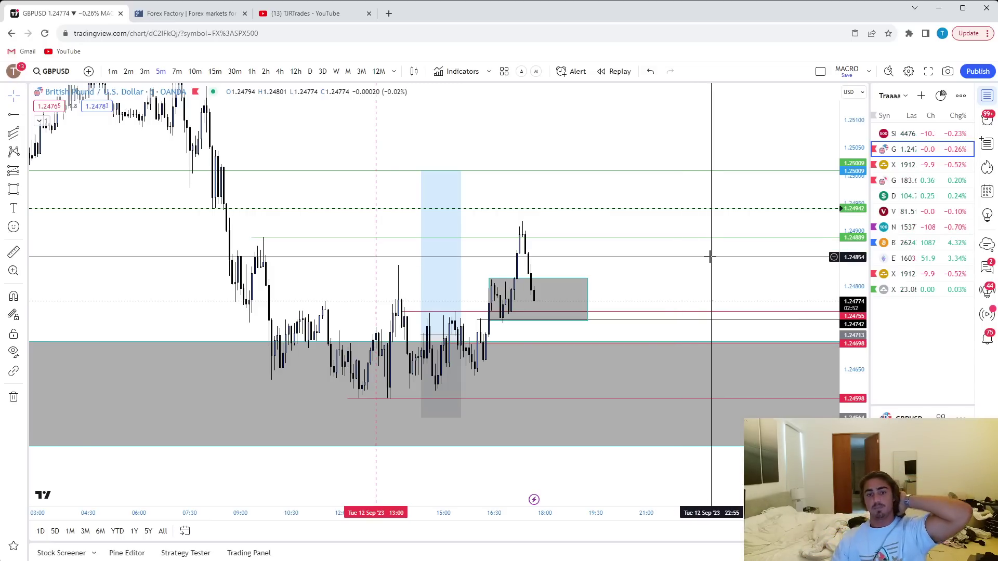
pyautogui.moveTo(690, 256); pyautogui.dragTo(660, 266)
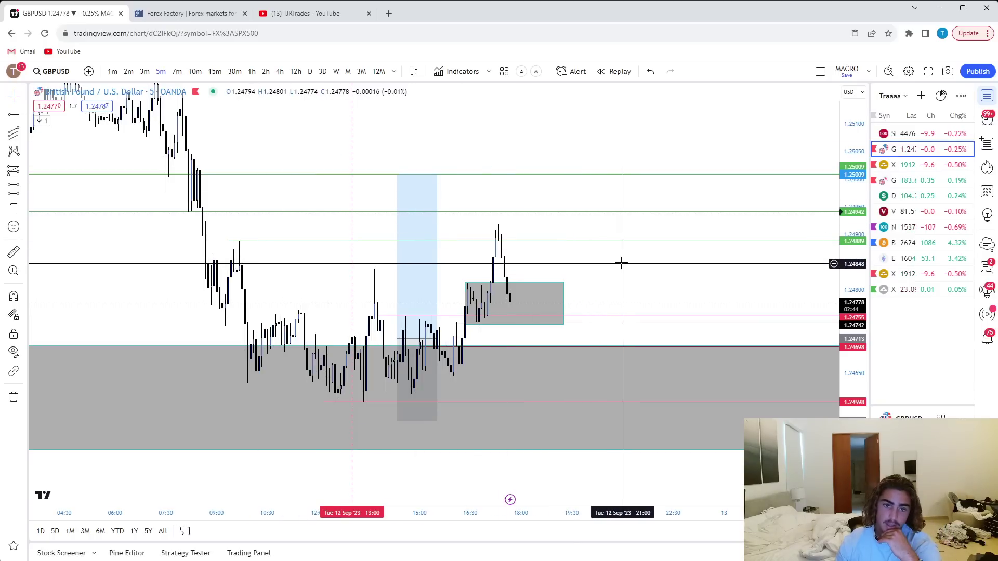
pyautogui.moveTo(619, 264); pyautogui.dragTo(619, 269)
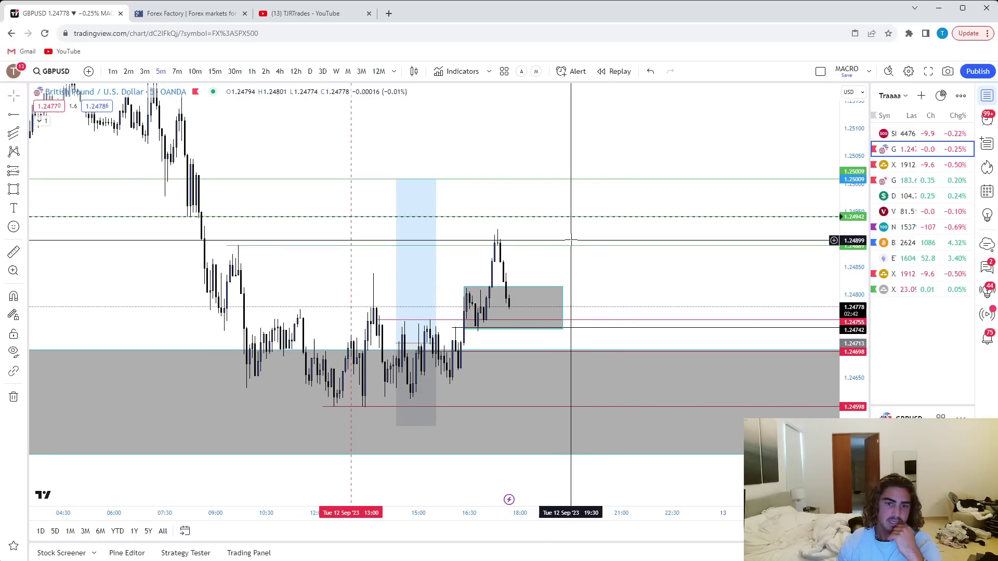
pyautogui.click(414, 316)
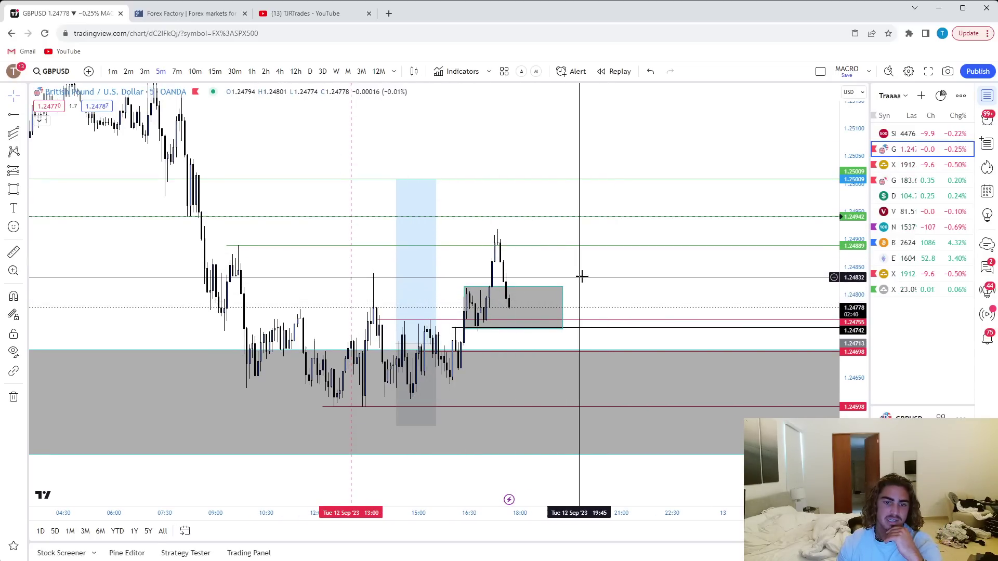
pyautogui.moveTo(569, 267); pyautogui.dragTo(565, 268)
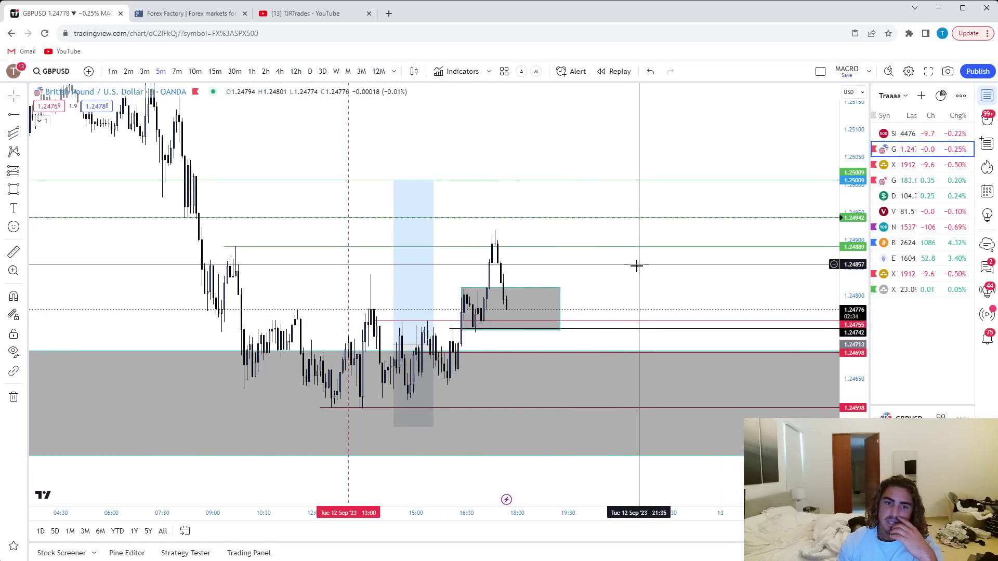
pyautogui.moveTo(631, 274); pyautogui.dragTo(634, 280)
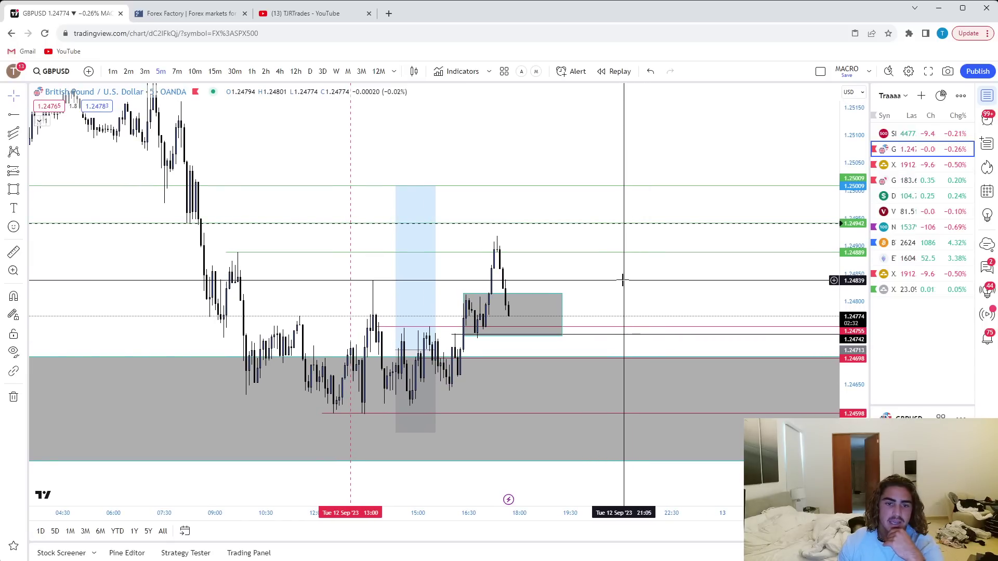